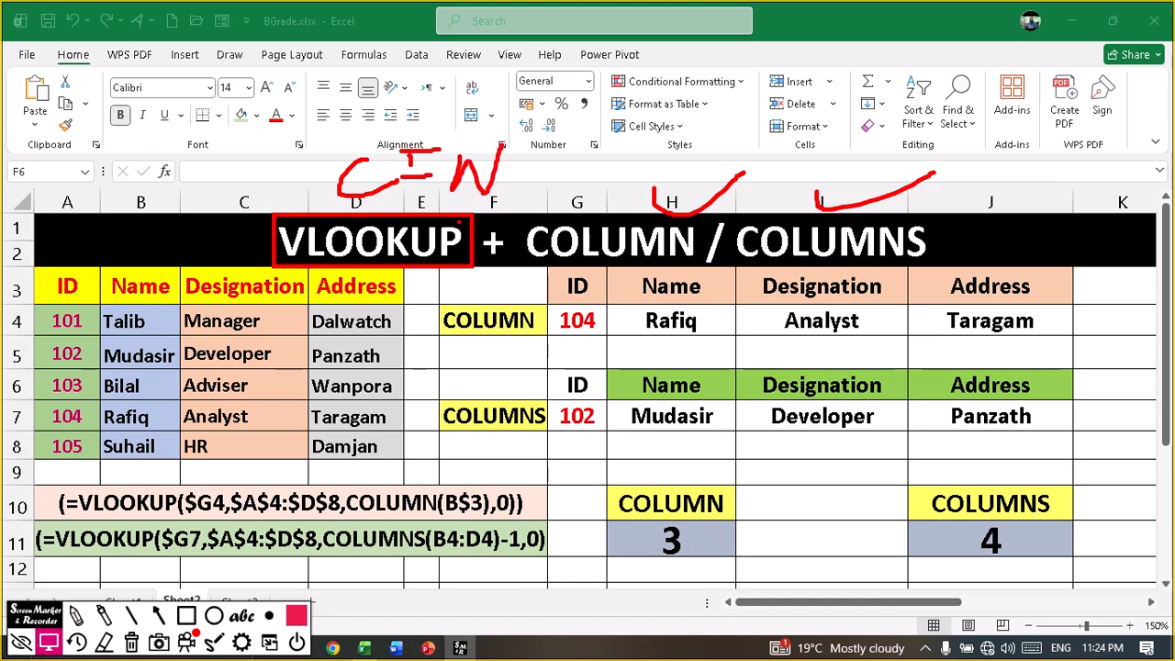
# - Underline the handwritten "CIN" note in red, write "(1,2,3)" beside it and add a tick above
pyautogui.moveTo(351, 209); pyautogui.dragTo(496, 193)
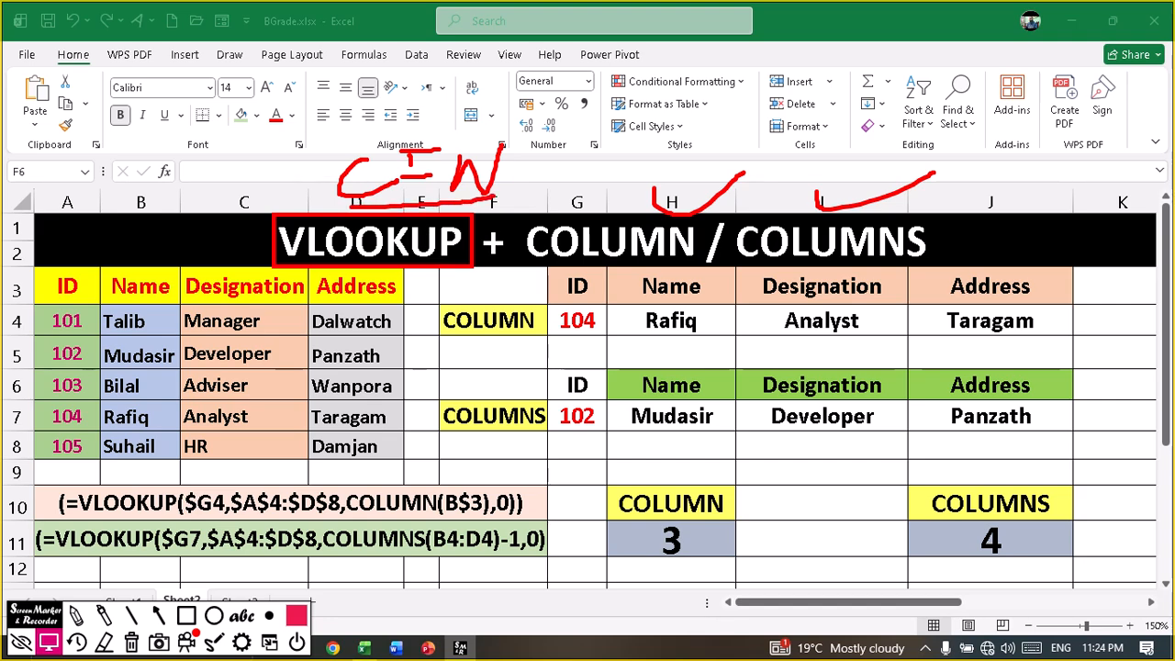
pyautogui.moveTo(549, 130)
pyautogui.mouseDown()
pyautogui.moveTo(570, 176)
pyautogui.moveTo(581, 158)
pyautogui.moveTo(586, 188)
pyautogui.mouseUp()
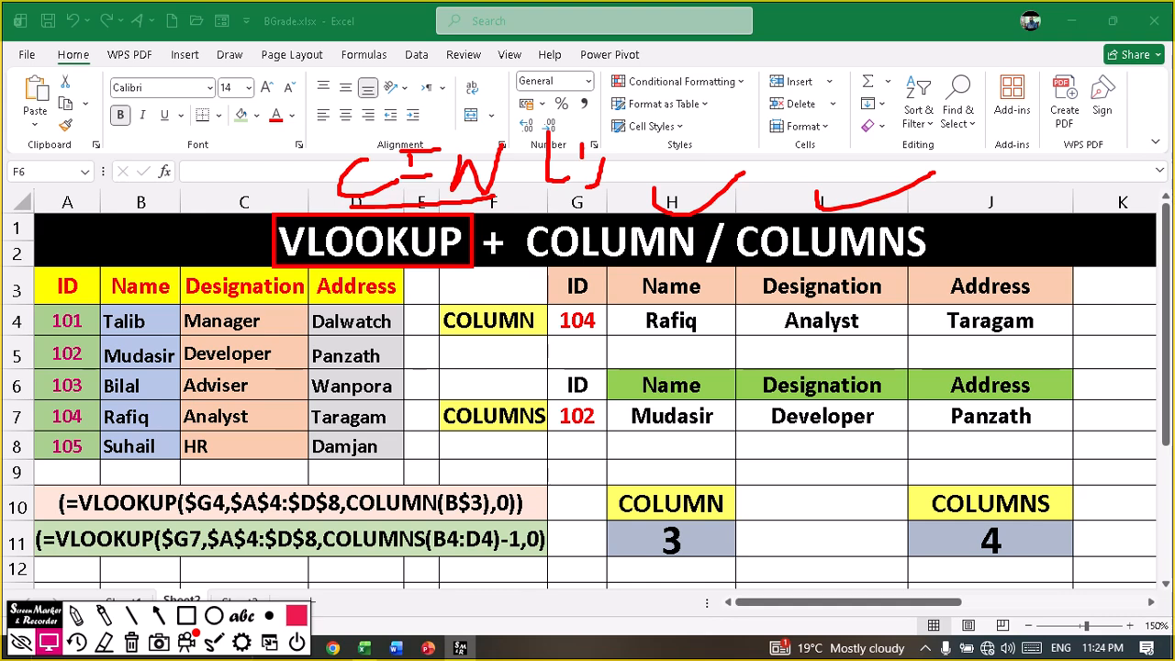
pyautogui.moveTo(584, 131); pyautogui.dragTo(582, 163)
pyautogui.moveTo(623, 130)
pyautogui.mouseDown()
pyautogui.moveTo(641, 169)
pyautogui.moveTo(676, 169)
pyautogui.moveTo(687, 181)
pyautogui.mouseUp()
pyautogui.moveTo(693, 128)
pyautogui.mouseDown()
pyautogui.moveTo(714, 165)
pyautogui.moveTo(696, 191)
pyautogui.mouseUp()
pyautogui.moveTo(742, 108); pyautogui.dragTo(755, 170)
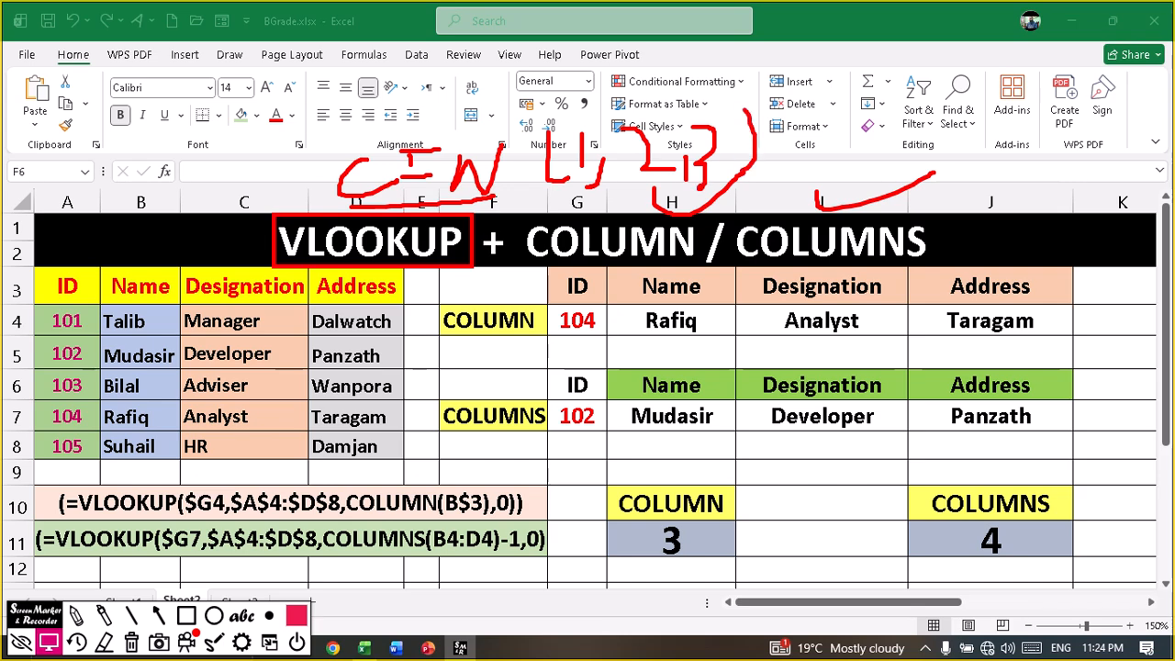
pyautogui.moveTo(655, 95)
pyautogui.mouseDown()
pyautogui.moveTo(690, 104)
pyautogui.moveTo(718, 79)
pyautogui.mouseUp()
# - Underline COLUMN and COLUMNS in the title in red, and add a 4 and tick marks around the handwritten note
pyautogui.moveTo(507, 271)
pyautogui.mouseDown()
pyautogui.moveTo(684, 259)
pyautogui.moveTo(913, 268)
pyautogui.mouseUp()
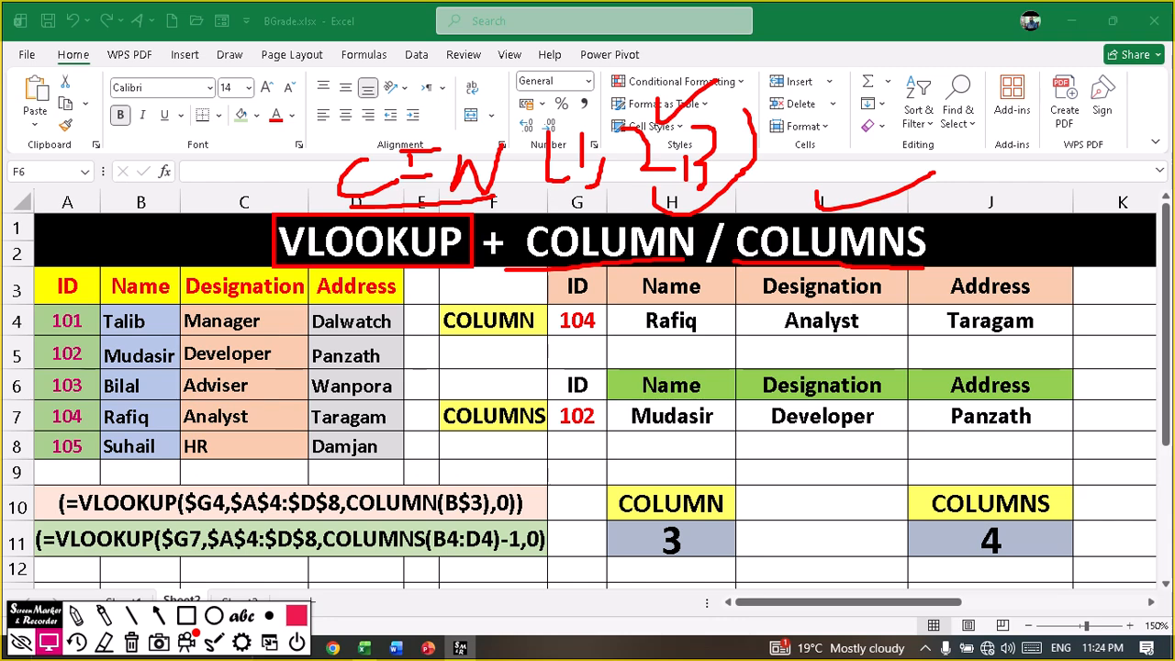
pyautogui.moveTo(819, 179); pyautogui.dragTo(901, 159)
pyautogui.moveTo(728, 120); pyautogui.dragTo(733, 144)
pyautogui.moveTo(760, 93); pyautogui.dragTo(780, 138)
pyautogui.moveTo(776, 118); pyautogui.dragTo(832, 89)
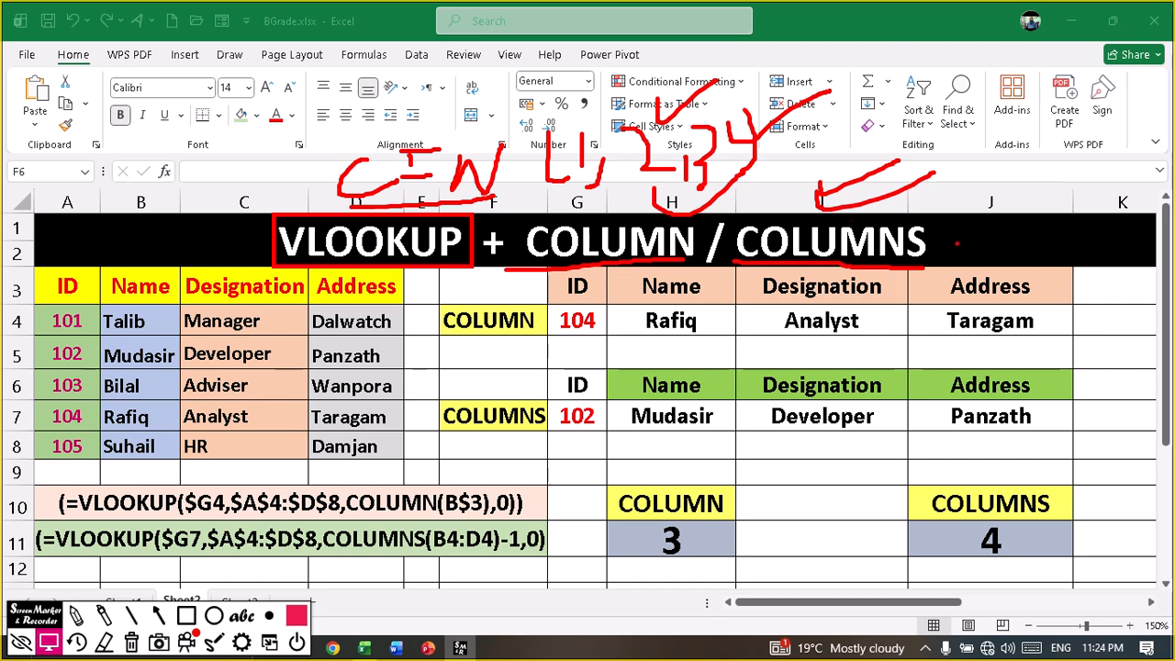
pyautogui.moveTo(944, 235); pyautogui.dragTo(1039, 195)
# - Box and tick the COLUMN and COLUMNS examples in rows 10–11, and sketch a blue box around H5 with an arrow to a handwritten COLUMN formula
pyautogui.moveTo(594, 476)
pyautogui.mouseDown()
pyautogui.moveTo(713, 554)
pyautogui.moveTo(743, 561)
pyautogui.mouseUp()
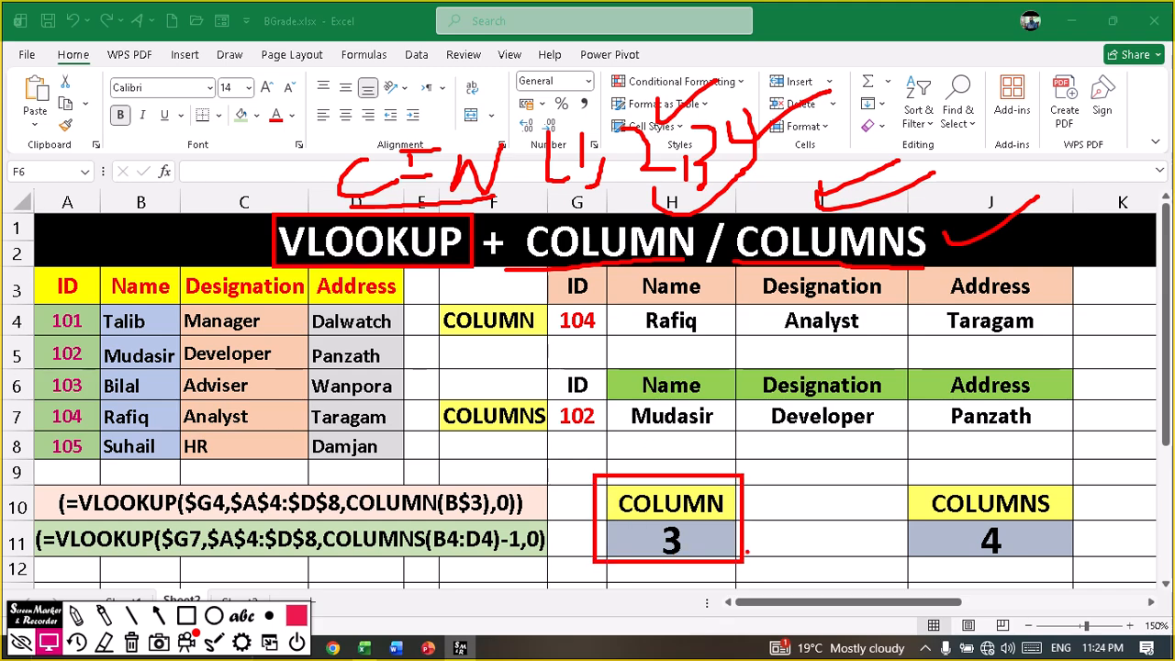
pyautogui.moveTo(895, 476)
pyautogui.mouseDown()
pyautogui.moveTo(936, 538)
pyautogui.moveTo(1081, 550)
pyautogui.moveTo(1086, 564)
pyautogui.mouseUp()
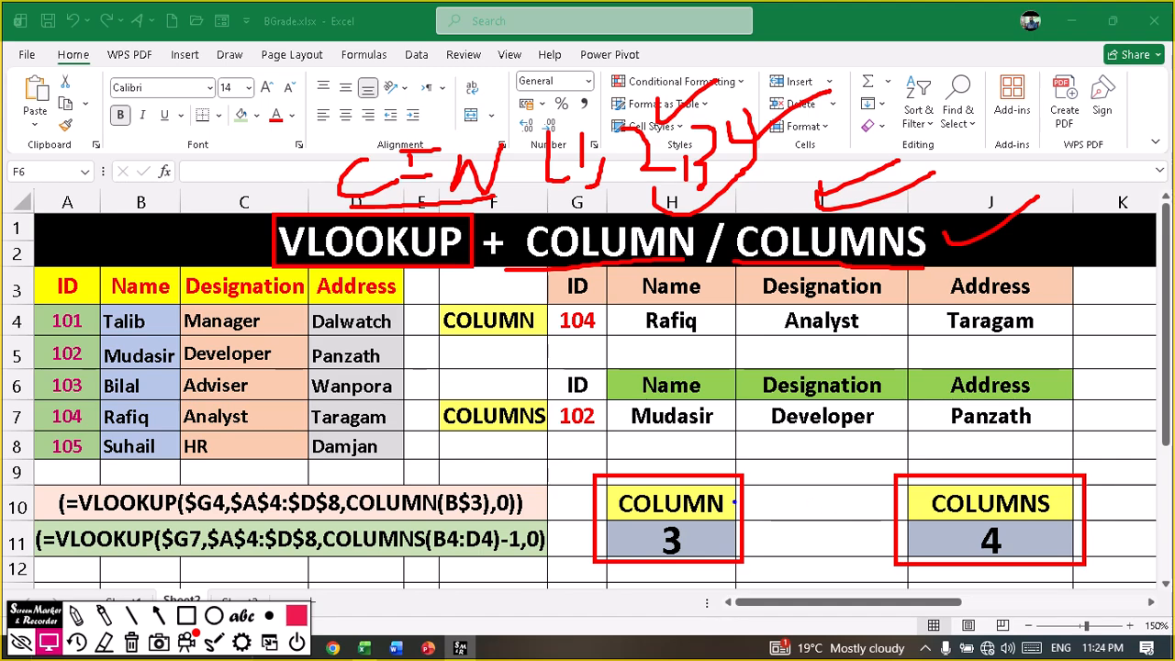
pyautogui.moveTo(734, 503); pyautogui.dragTo(795, 486)
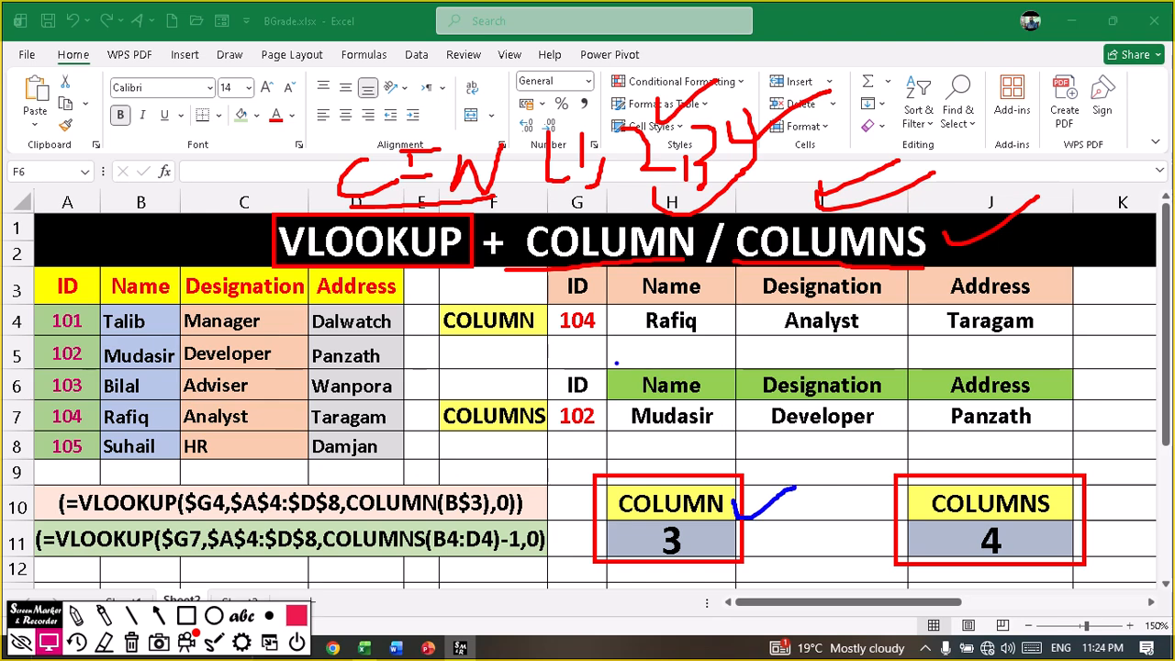
pyautogui.moveTo(601, 327)
pyautogui.mouseDown()
pyautogui.moveTo(761, 365)
pyautogui.moveTo(720, 420)
pyautogui.moveTo(716, 455)
pyautogui.moveTo(705, 448)
pyautogui.moveTo(743, 457)
pyautogui.moveTo(926, 434)
pyautogui.mouseUp()
pyautogui.moveTo(937, 415)
pyautogui.mouseDown()
pyautogui.moveTo(935, 454)
pyautogui.moveTo(1003, 460)
pyautogui.mouseUp()
pyautogui.click(970, 446)
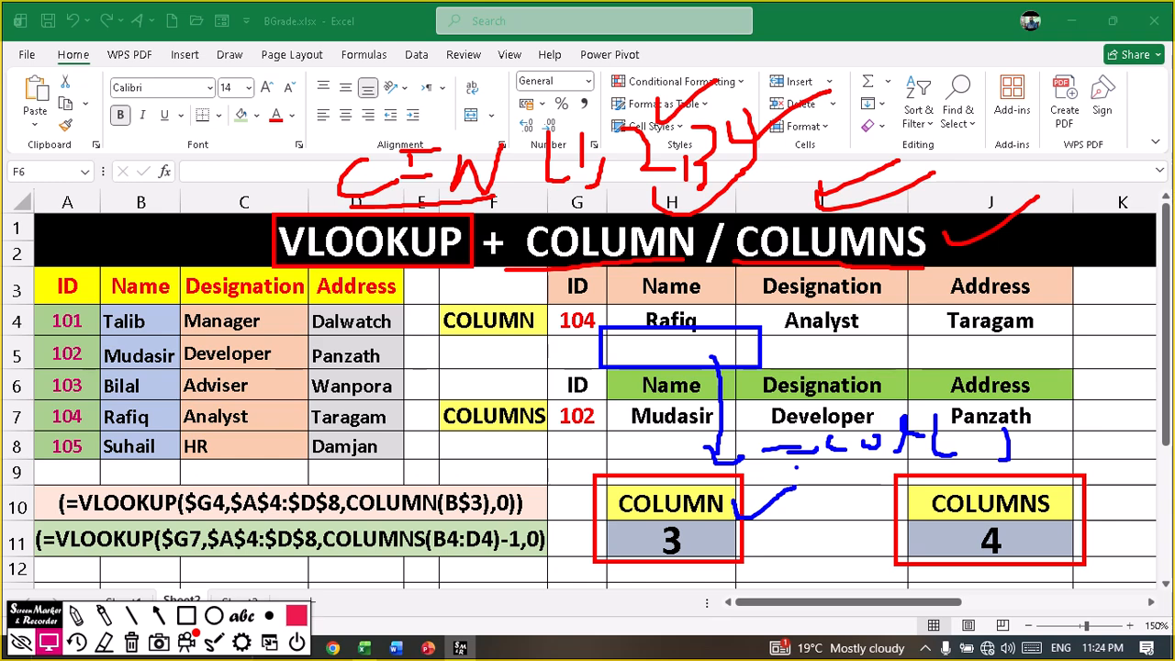
pyautogui.moveTo(1056, 469); pyautogui.dragTo(1105, 459)
# - Box the range C4:G8 in blue with numbered columns and an arrow to the COLUMNS example, and clear all annotations
pyautogui.moveTo(182, 305)
pyautogui.mouseDown()
pyautogui.moveTo(228, 351)
pyautogui.moveTo(555, 433)
pyautogui.moveTo(597, 459)
pyautogui.mouseUp()
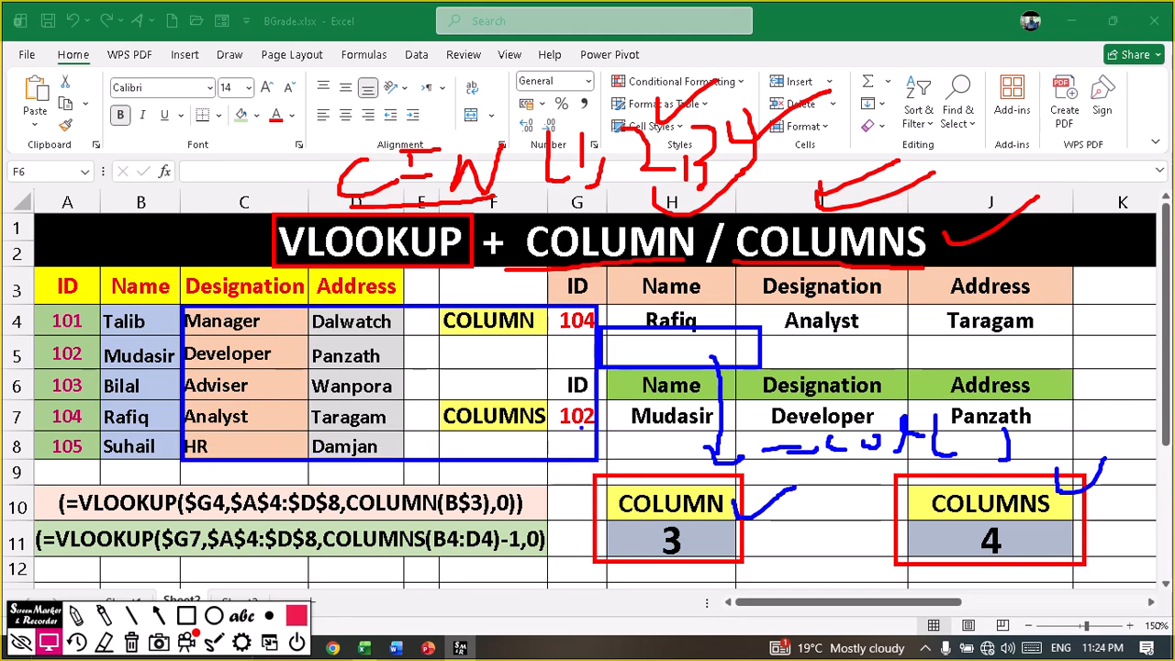
pyautogui.moveTo(560, 418)
pyautogui.mouseDown()
pyautogui.moveTo(720, 421)
pyautogui.moveTo(914, 523)
pyautogui.moveTo(856, 529)
pyautogui.mouseUp()
pyautogui.moveTo(251, 378); pyautogui.dragTo(265, 418)
pyautogui.moveTo(339, 393)
pyautogui.mouseDown()
pyautogui.moveTo(404, 420)
pyautogui.moveTo(420, 405)
pyautogui.moveTo(433, 433)
pyautogui.mouseUp()
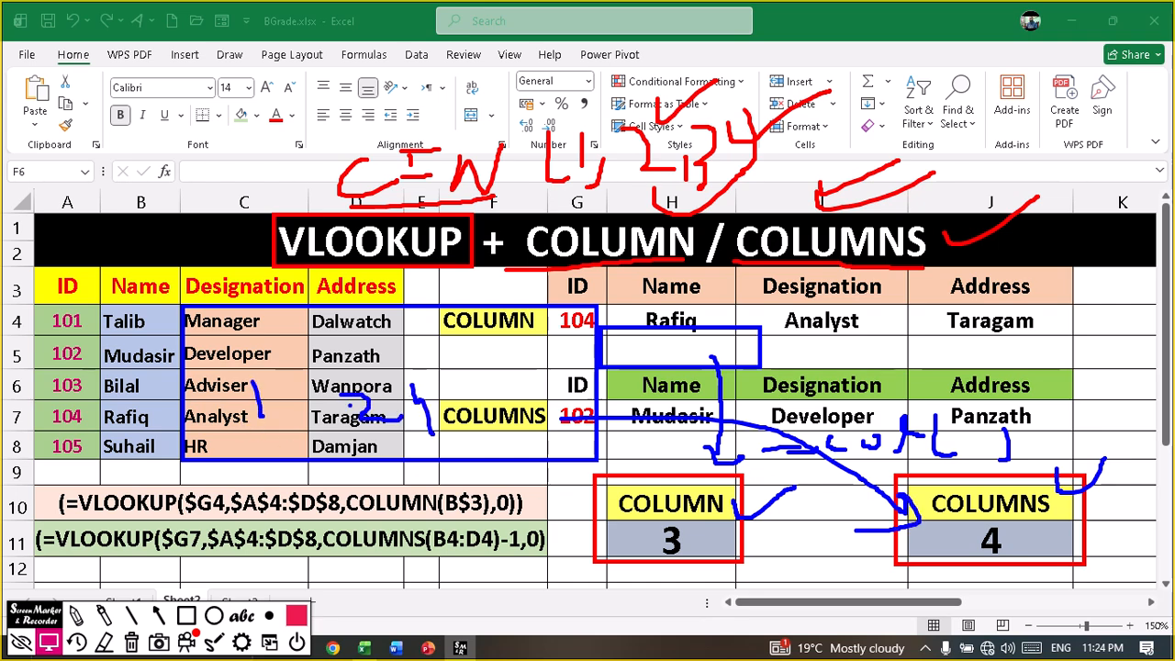
pyautogui.moveTo(390, 392); pyautogui.dragTo(434, 431)
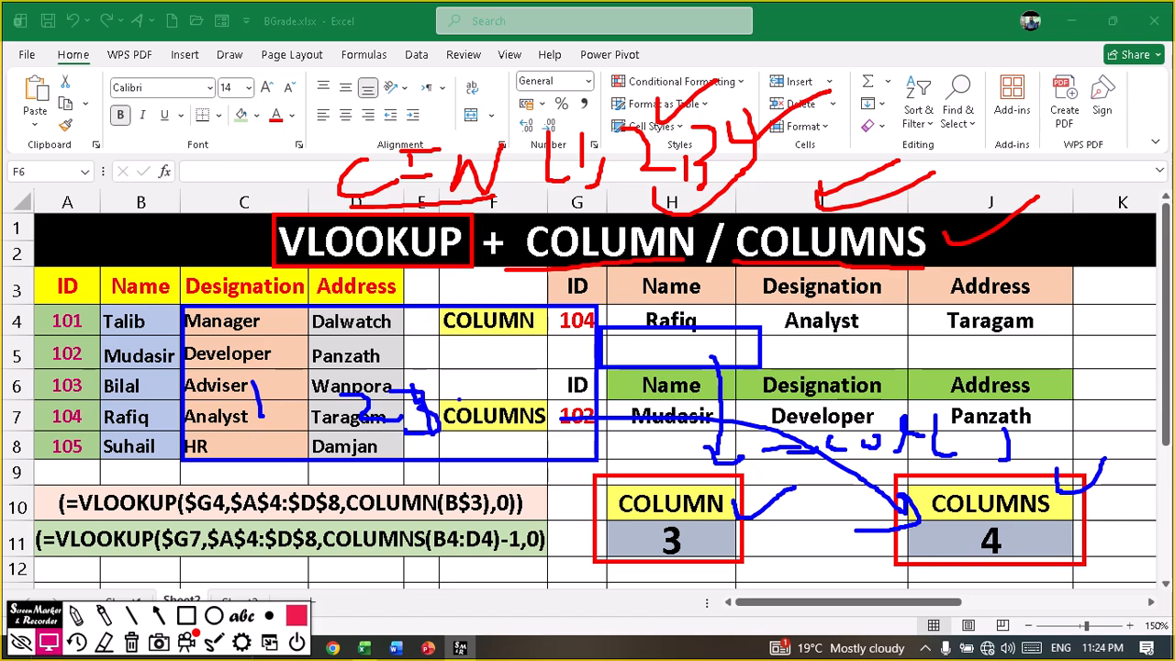
pyautogui.moveTo(462, 386); pyautogui.dragTo(496, 410)
pyautogui.moveTo(501, 398); pyautogui.dragTo(507, 448)
pyautogui.press('Escape')
# - Delete the existing COLUMN formula from cell H11
pyautogui.click(690, 540)
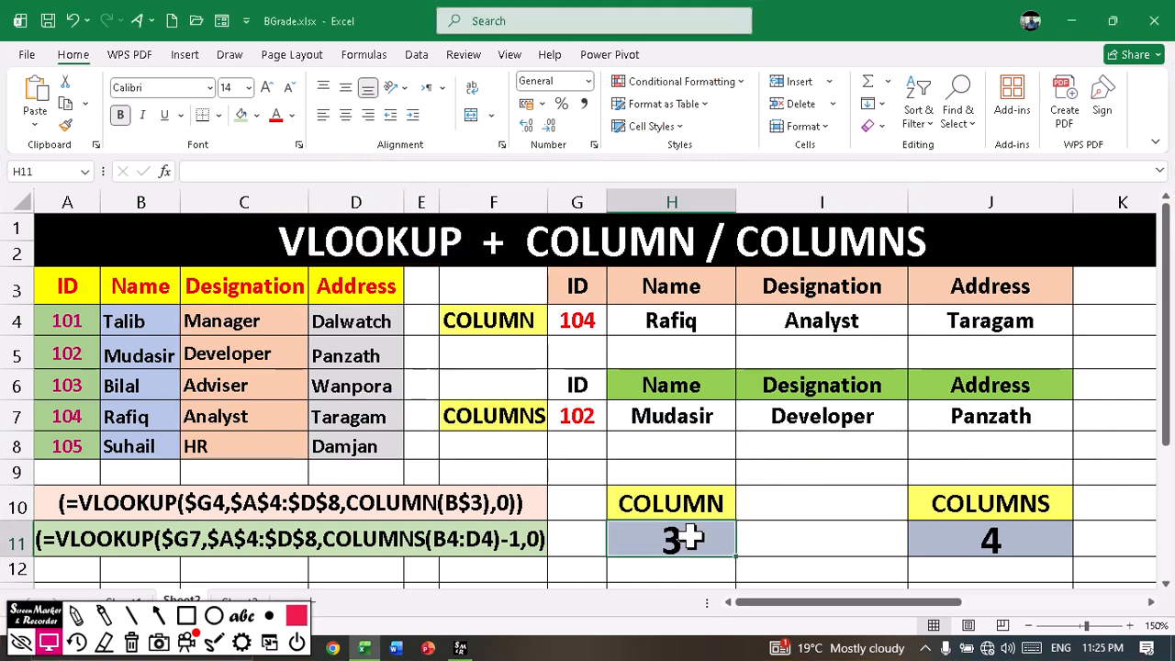
pyautogui.doubleClick(678, 542)
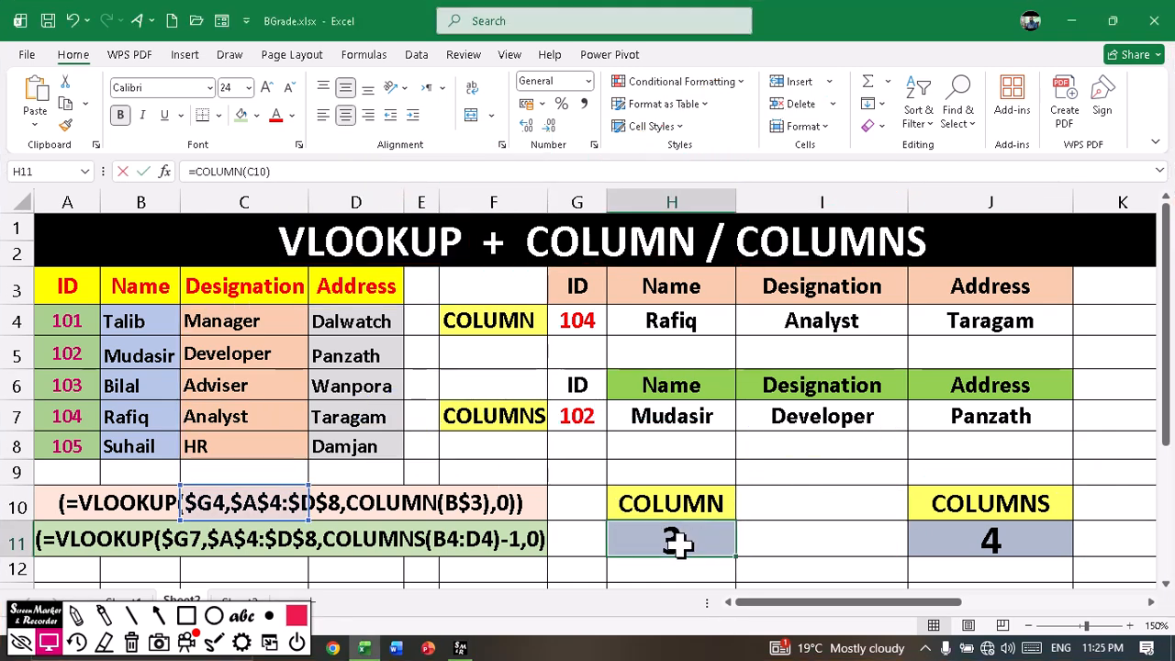
pyautogui.press('BackSpace')
pyautogui.moveTo(722, 542); pyautogui.dragTo(436, 541)
pyautogui.press('BackSpace')
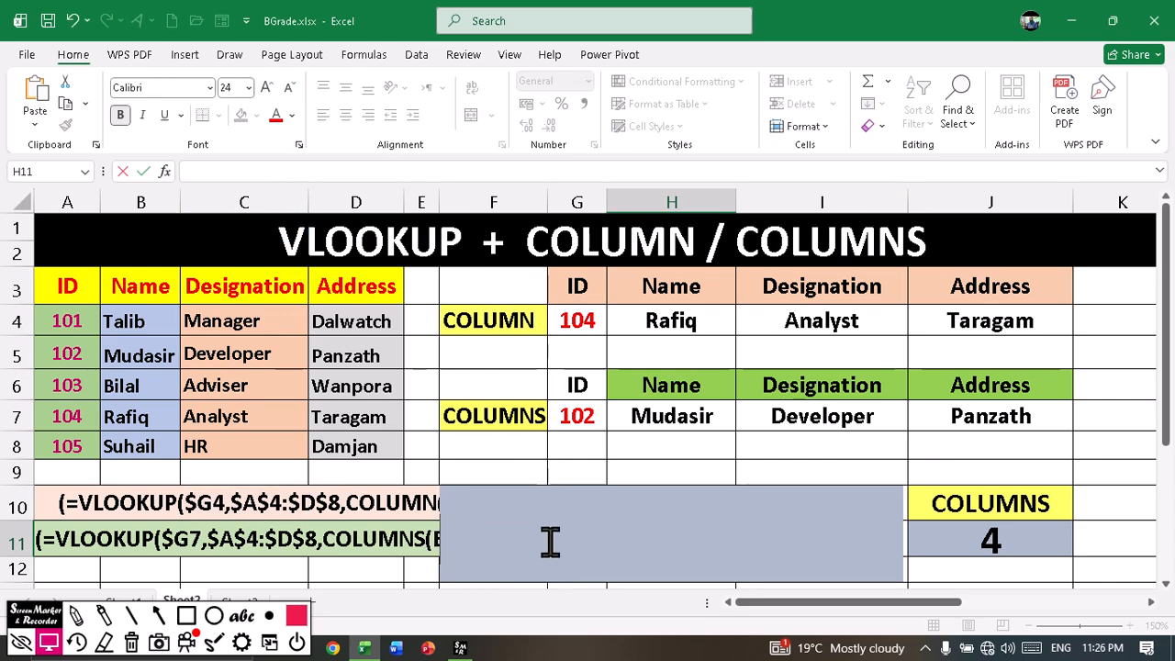
pyautogui.click(676, 445)
# - Enter the formula =COLUMN(H4) in cell H11
pyautogui.click(684, 540)
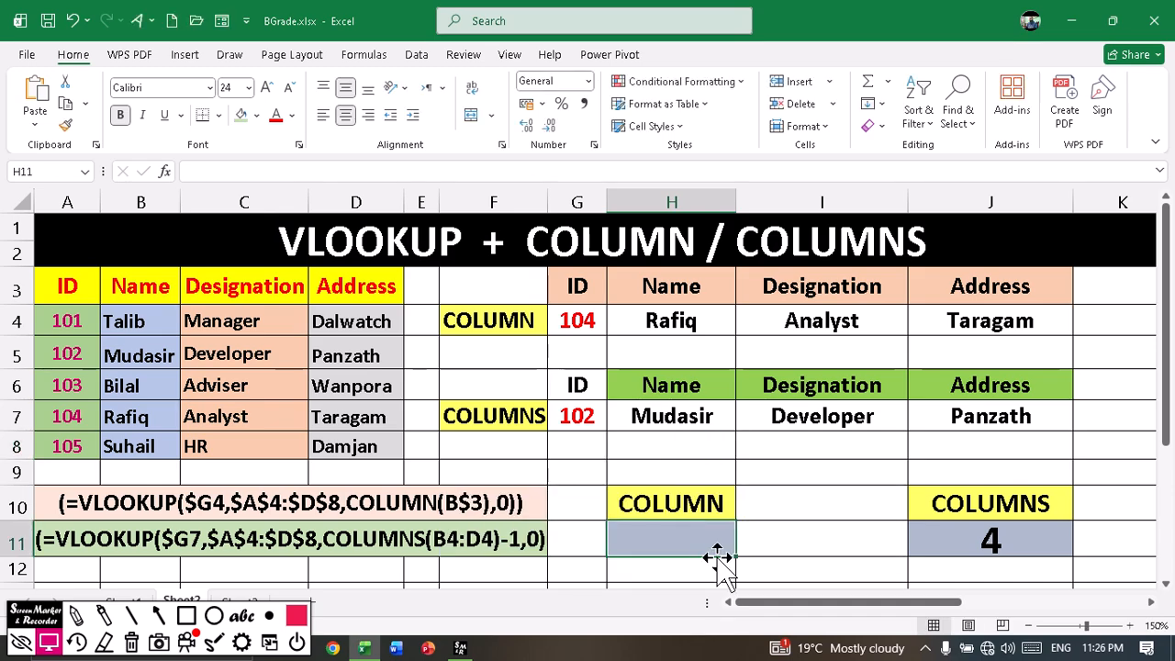
pyautogui.write('=')
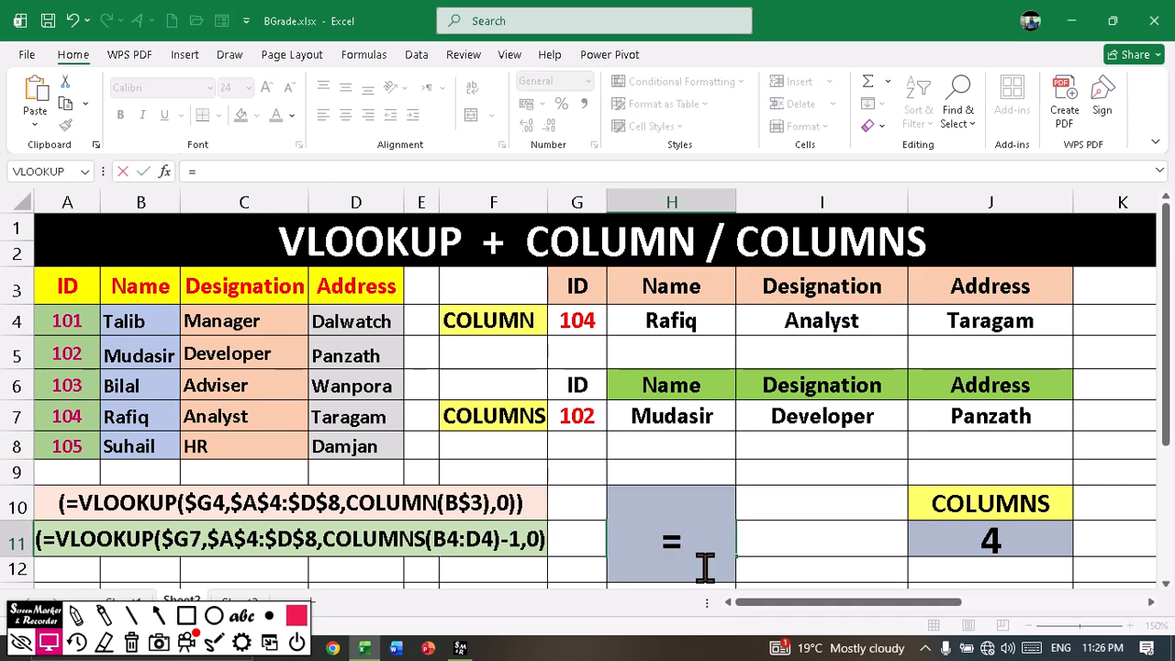
pyautogui.write('COLUMN(')
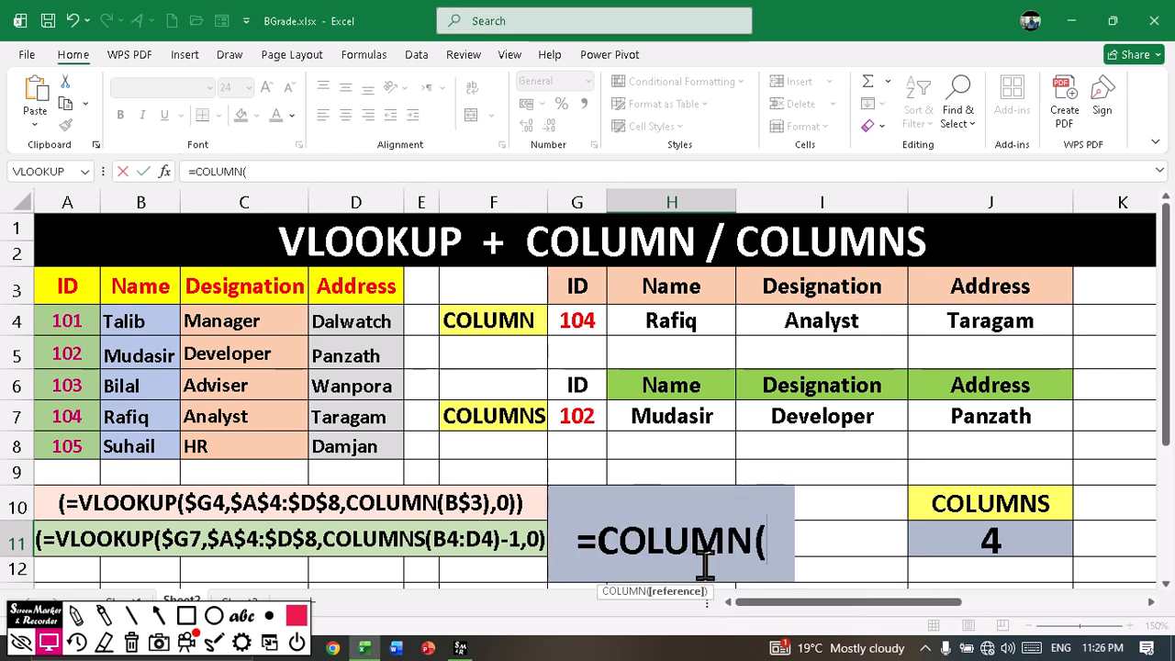
pyautogui.click(674, 322)
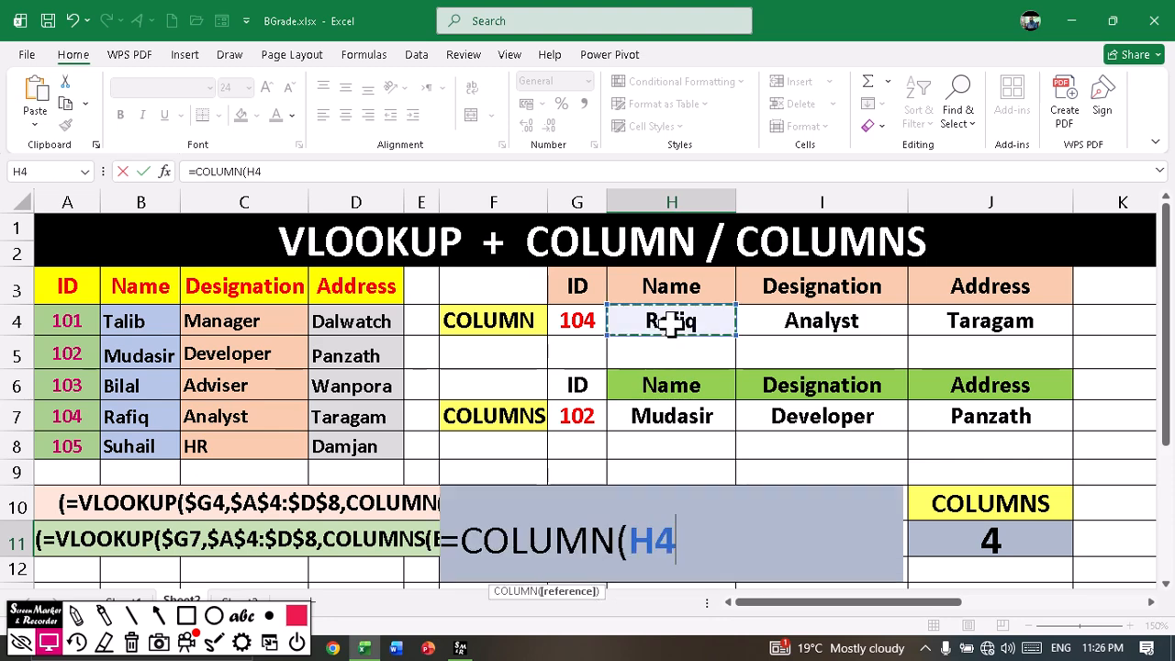
pyautogui.write(')')
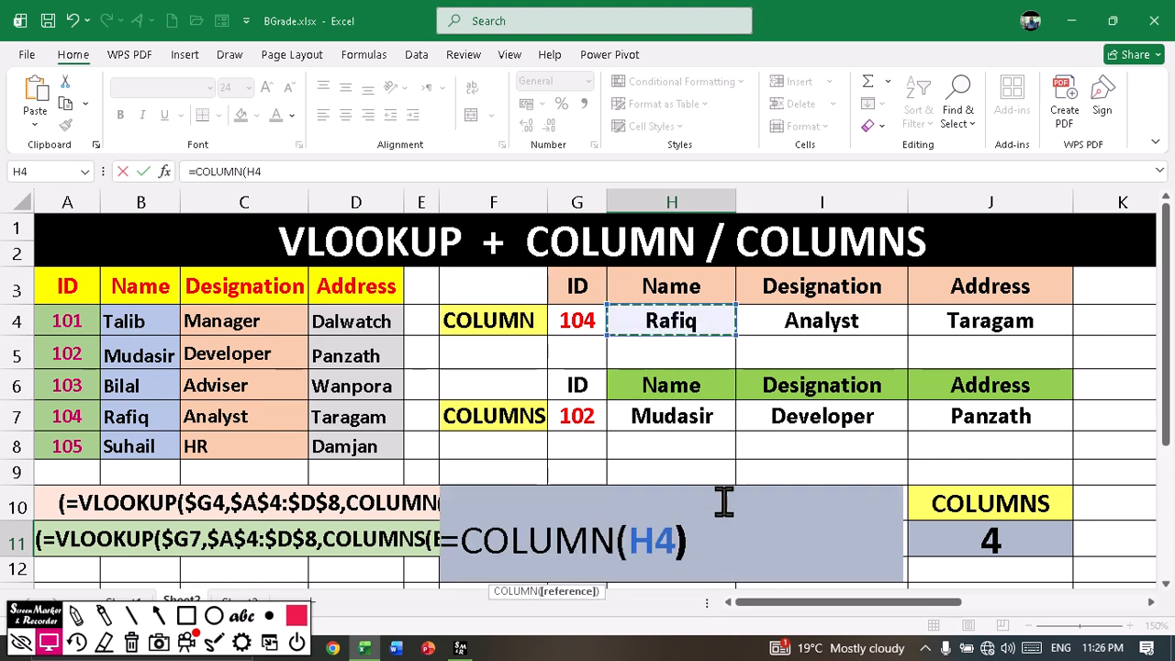
pyautogui.press('Return')
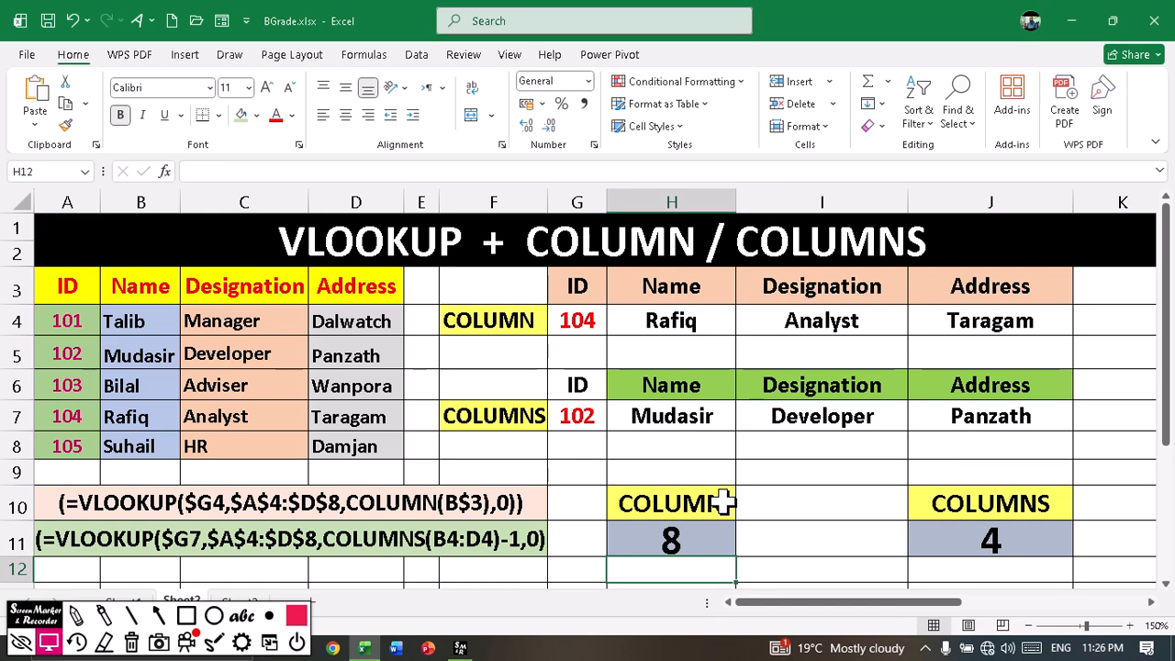
# - Draw red boxes around the COLUMN example in H10:H11 and around cell H4, connected by a curved line
pyautogui.moveTo(602, 481); pyautogui.dragTo(693, 539)
pyautogui.hotkey('ctrl', 'z')
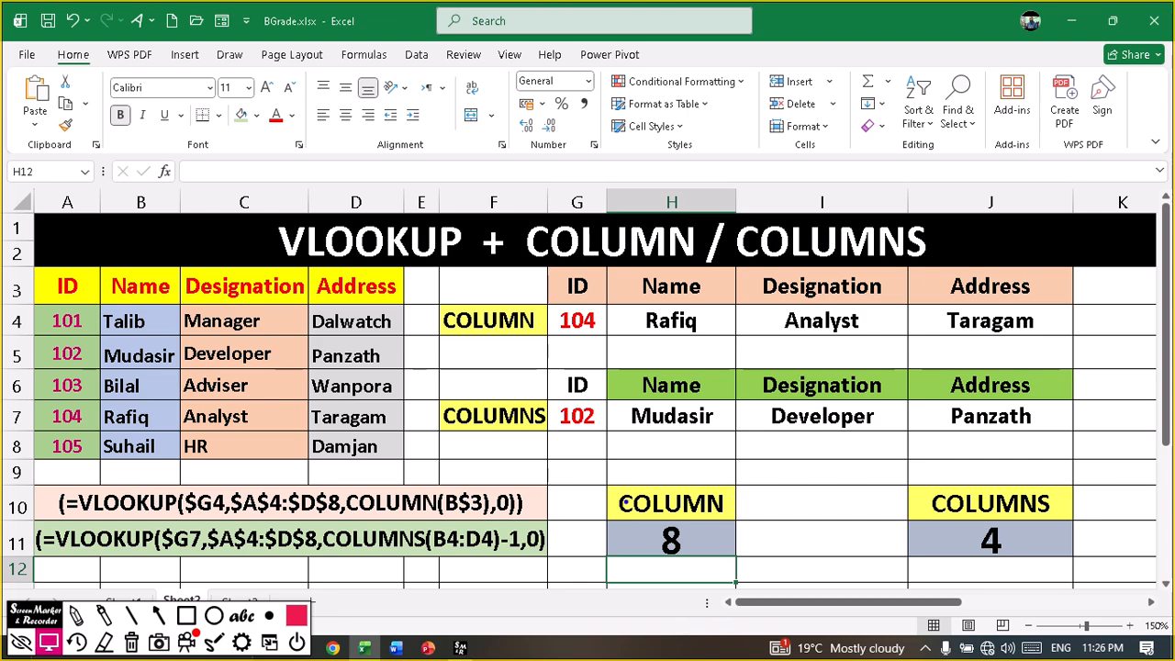
pyautogui.moveTo(604, 484)
pyautogui.mouseDown()
pyautogui.moveTo(686, 545)
pyautogui.moveTo(742, 567)
pyautogui.moveTo(705, 543)
pyautogui.mouseUp()
pyautogui.moveTo(781, 537)
pyautogui.mouseDown()
pyautogui.moveTo(756, 357)
pyautogui.moveTo(723, 335)
pyautogui.mouseUp()
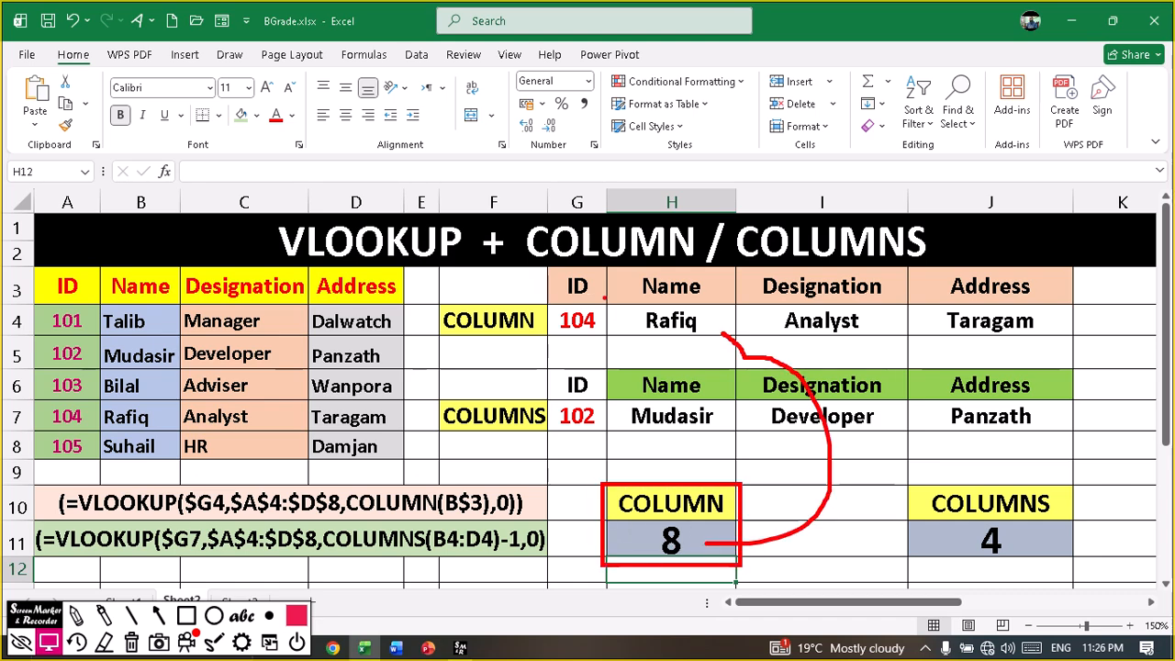
pyautogui.moveTo(604, 296)
pyautogui.mouseDown()
pyautogui.moveTo(648, 340)
pyautogui.moveTo(743, 345)
pyautogui.mouseUp()
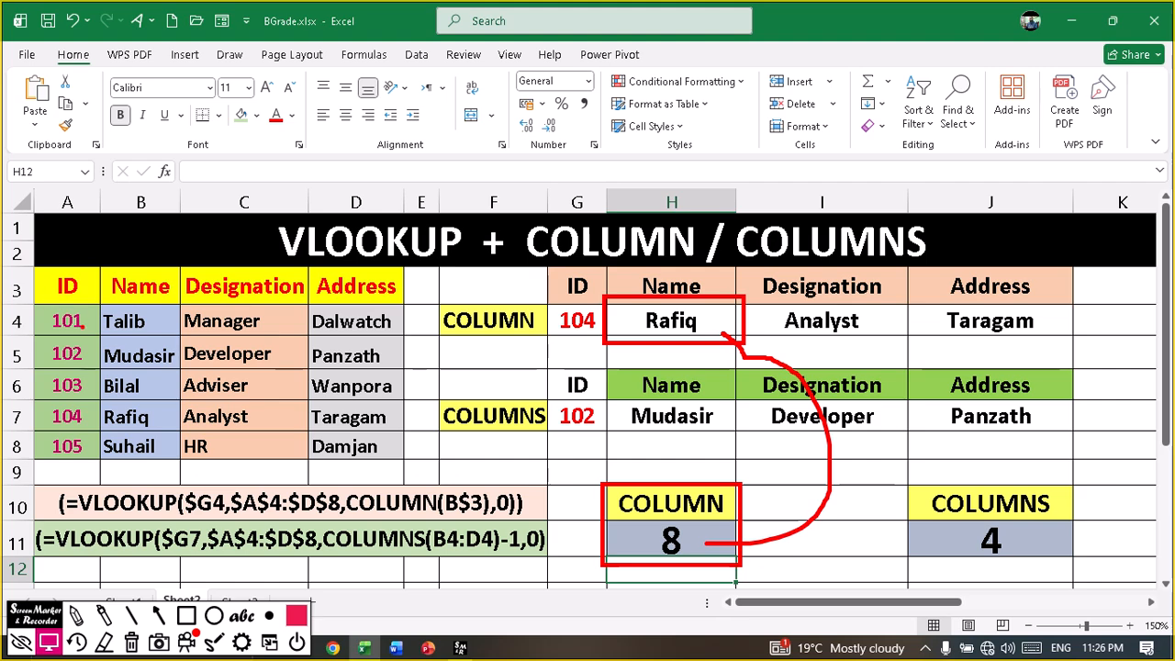
# - Handwrite the numbers 1 to 8 across columns A to H with another line from H4 to H11, and clear the annotations
pyautogui.moveTo(69, 325); pyautogui.dragTo(70, 384)
pyautogui.moveTo(119, 341)
pyautogui.mouseDown()
pyautogui.moveTo(117, 382)
pyautogui.moveTo(191, 394)
pyautogui.mouseUp()
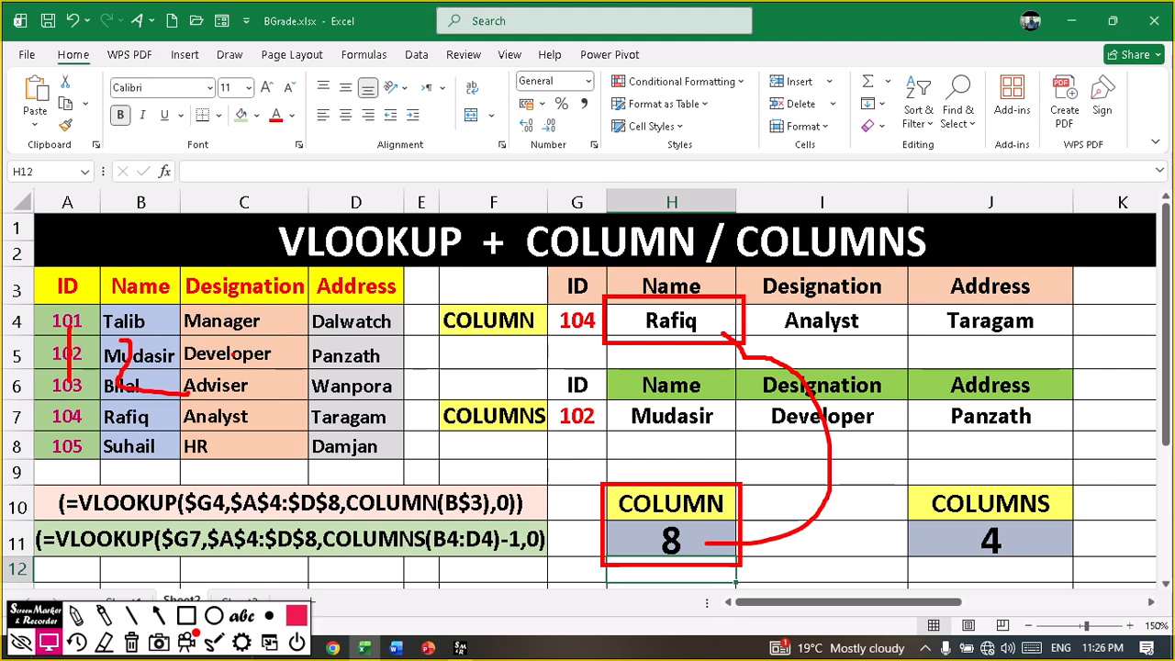
pyautogui.moveTo(232, 351)
pyautogui.mouseDown()
pyautogui.moveTo(264, 409)
pyautogui.moveTo(239, 419)
pyautogui.mouseUp()
pyautogui.moveTo(353, 346)
pyautogui.mouseDown()
pyautogui.moveTo(378, 368)
pyautogui.moveTo(378, 398)
pyautogui.moveTo(415, 401)
pyautogui.mouseUp()
pyautogui.moveTo(533, 342)
pyautogui.mouseDown()
pyautogui.moveTo(517, 378)
pyautogui.moveTo(563, 373)
pyautogui.mouseUp()
pyautogui.moveTo(674, 358)
pyautogui.mouseDown()
pyautogui.moveTo(714, 421)
pyautogui.moveTo(687, 362)
pyautogui.moveTo(694, 393)
pyautogui.mouseUp()
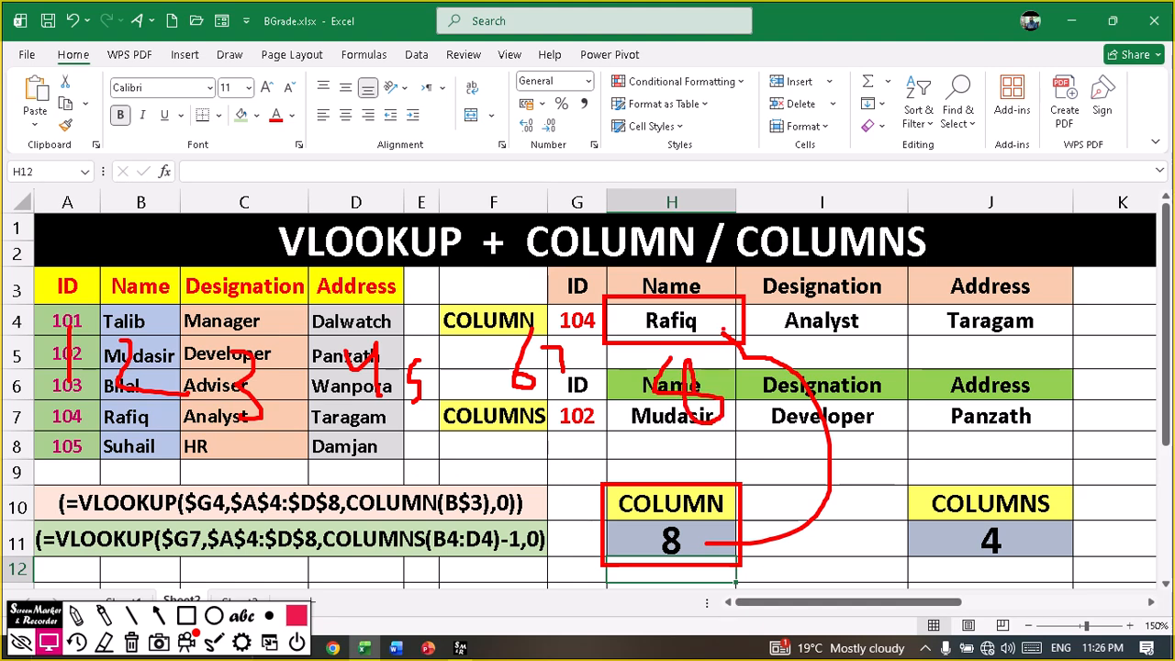
pyautogui.moveTo(751, 359)
pyautogui.mouseDown()
pyautogui.moveTo(790, 530)
pyautogui.moveTo(696, 553)
pyautogui.mouseUp()
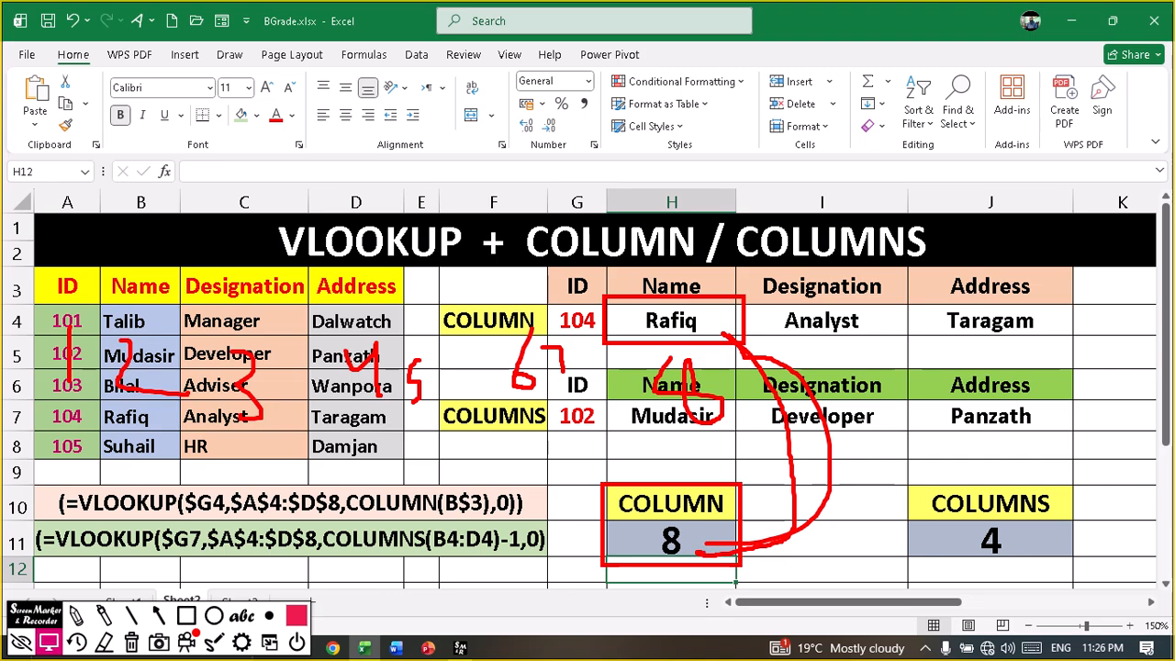
pyautogui.press('Escape')
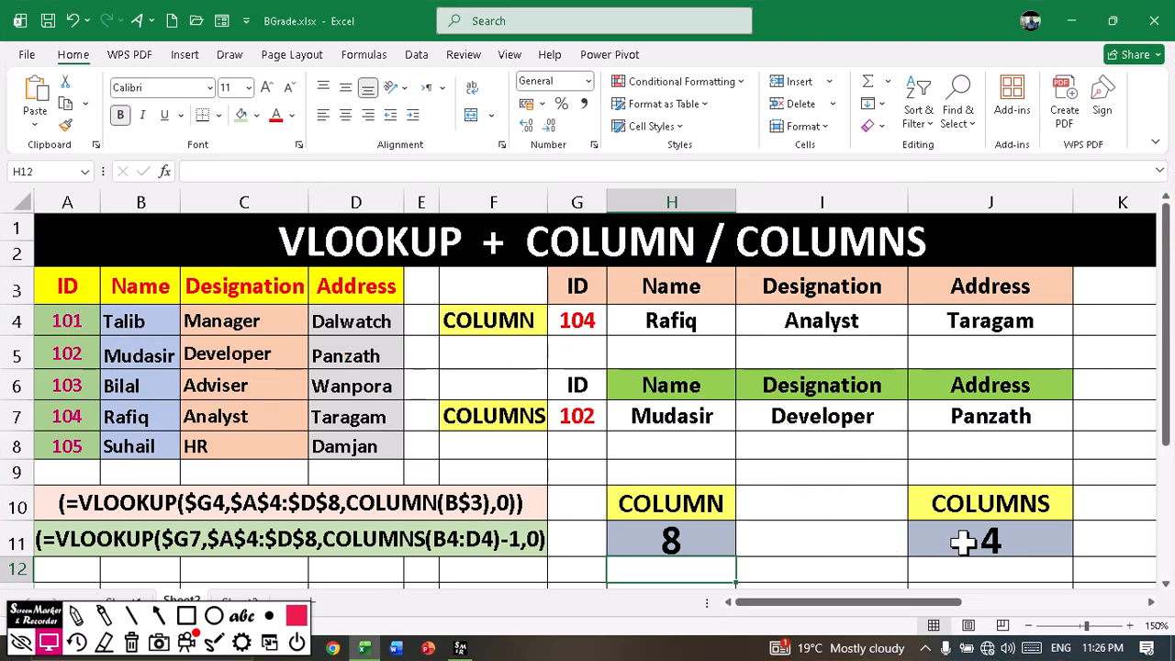
# - Replace the array argument of the COLUMNS formula in J11 by reselecting the table, giving =COLUMNS(A3:D8)
pyautogui.doubleClick(964, 545)
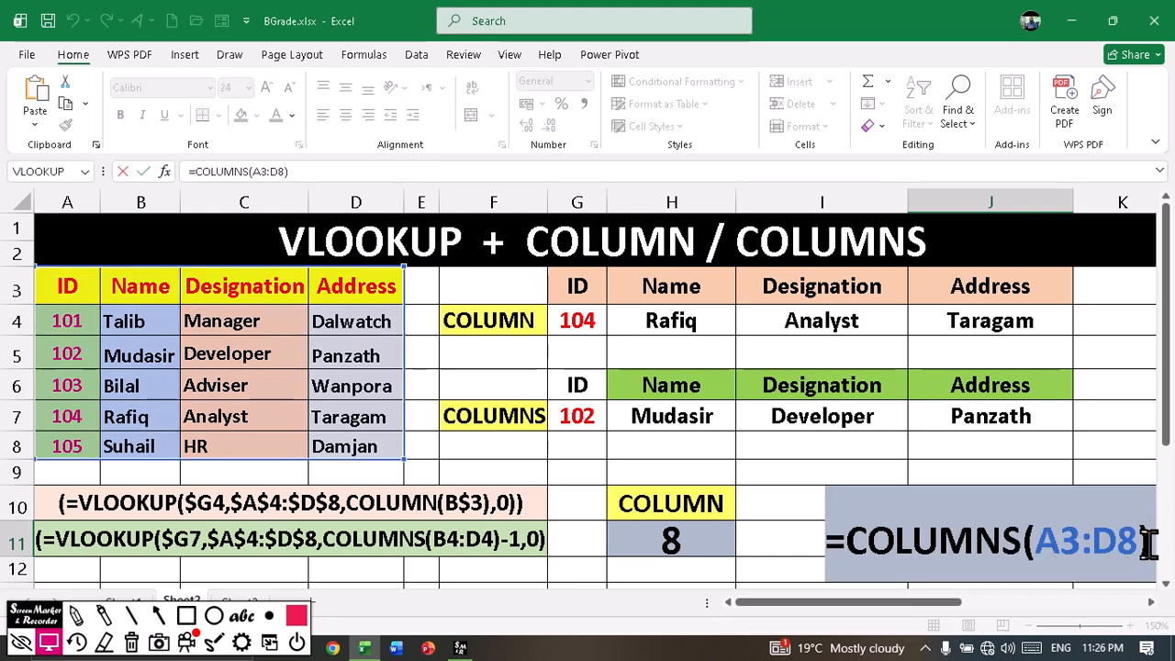
pyautogui.moveTo(1139, 545); pyautogui.dragTo(1031, 551)
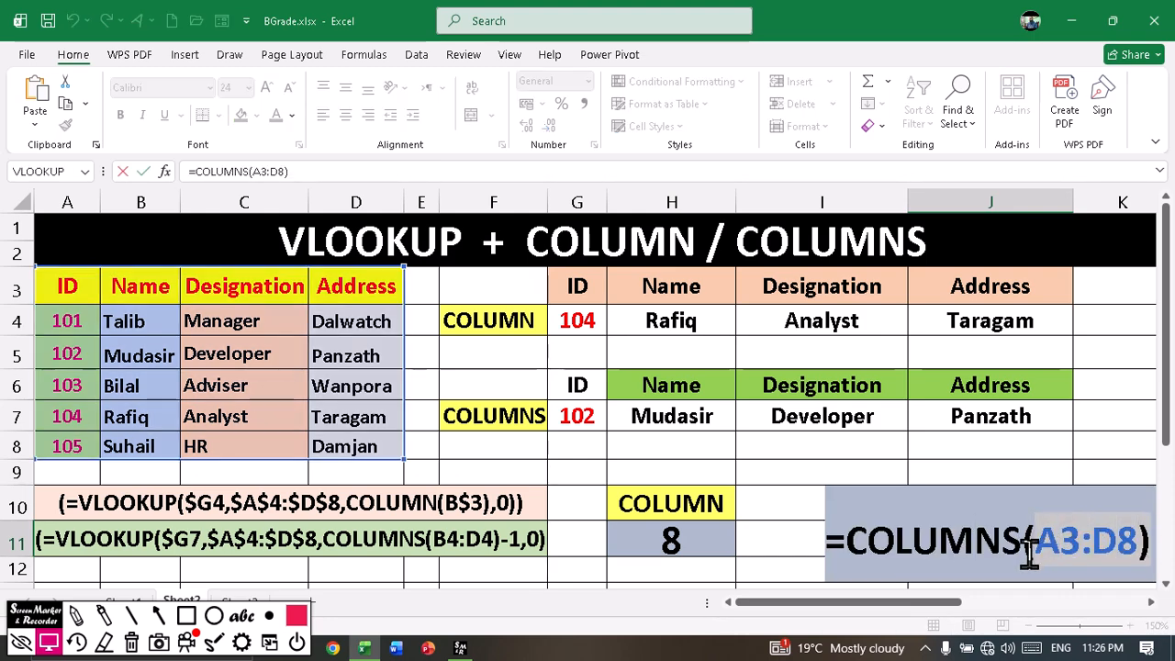
pyautogui.press('Delete')
pyautogui.press('Delete')
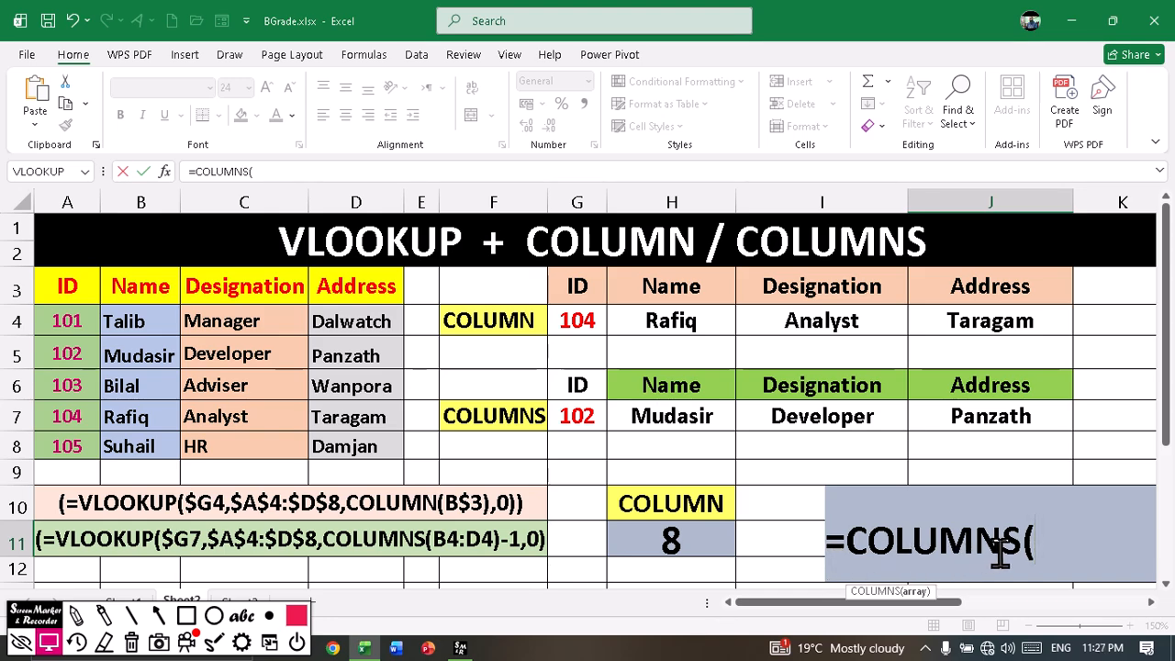
pyautogui.click(73, 292)
pyautogui.moveTo(72, 292); pyautogui.dragTo(343, 445)
pyautogui.write(')')
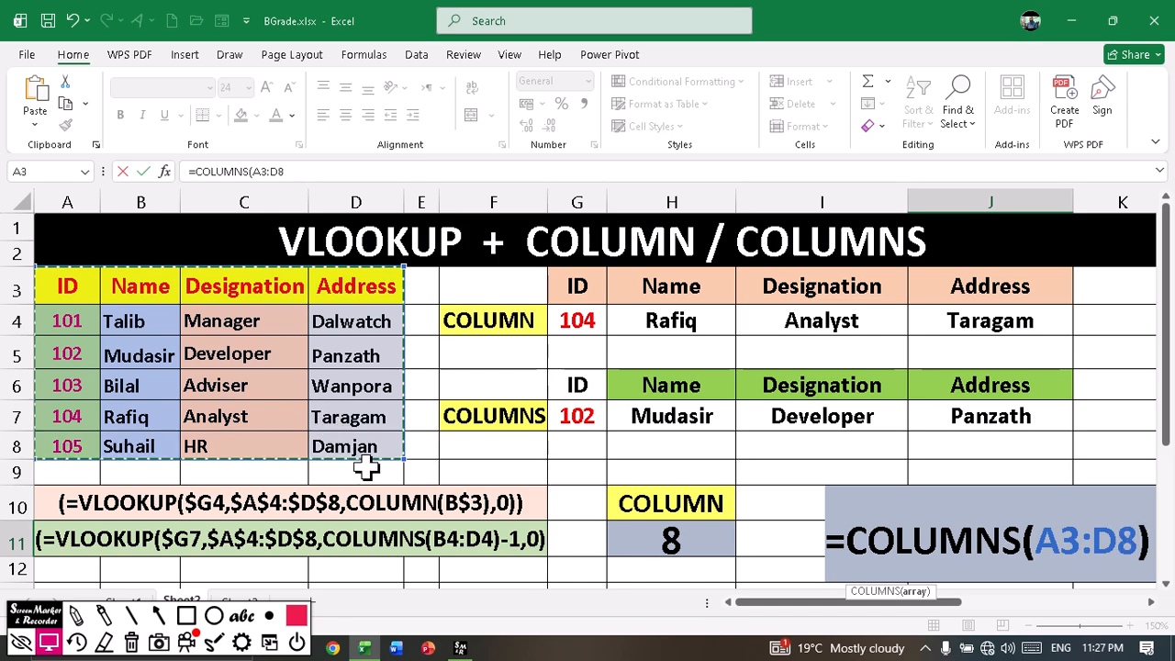
pyautogui.press('Return')
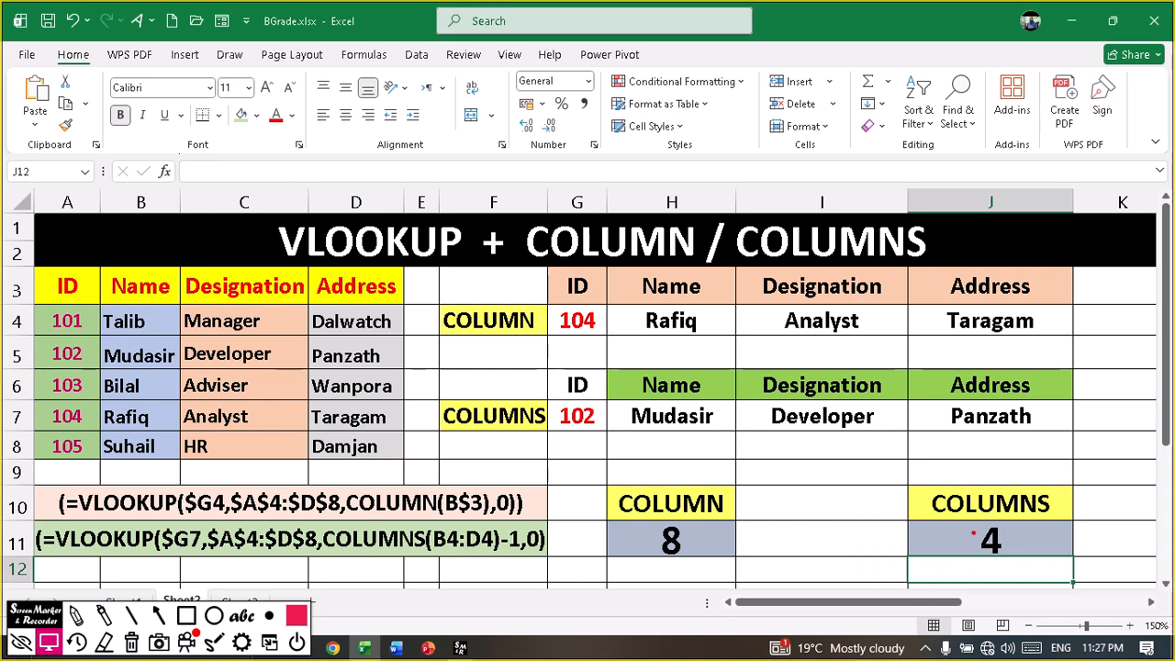
# - Box the table A3:D8 in red, draw an arrow from it to the COLUMNS example, and mark the J11 result with a tick
pyautogui.moveTo(967, 524); pyautogui.dragTo(998, 549)
pyautogui.moveTo(34, 266)
pyautogui.mouseDown()
pyautogui.moveTo(264, 418)
pyautogui.moveTo(417, 468)
pyautogui.moveTo(735, 468)
pyautogui.moveTo(914, 512)
pyautogui.moveTo(869, 526)
pyautogui.mouseUp()
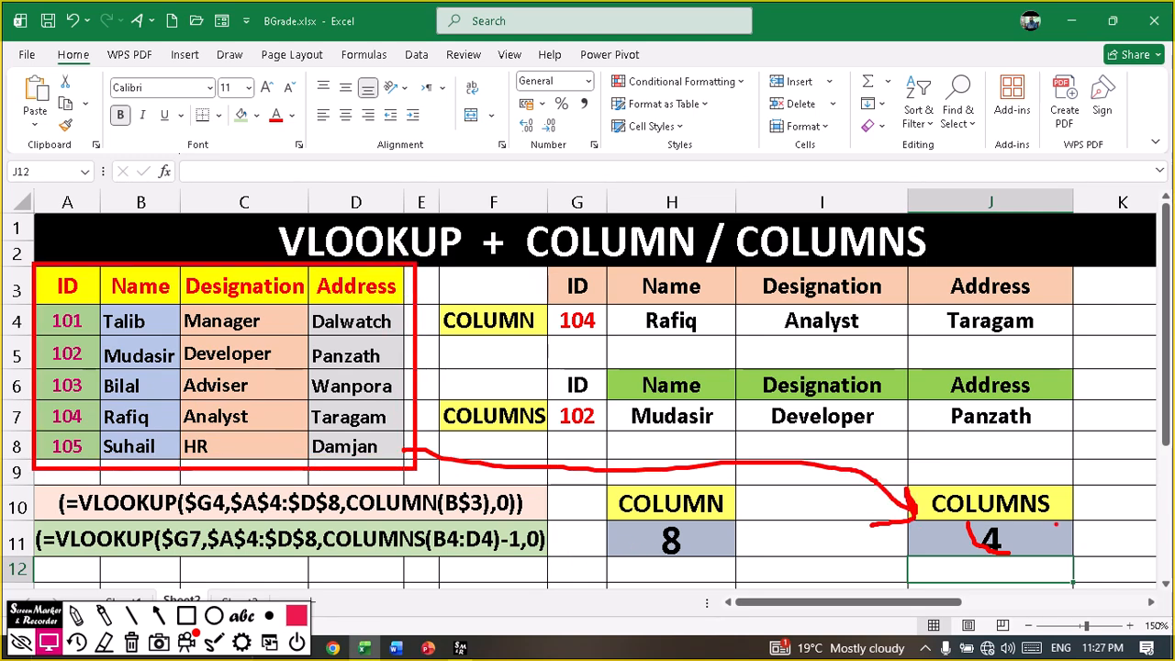
pyautogui.moveTo(1056, 524); pyautogui.dragTo(1133, 464)
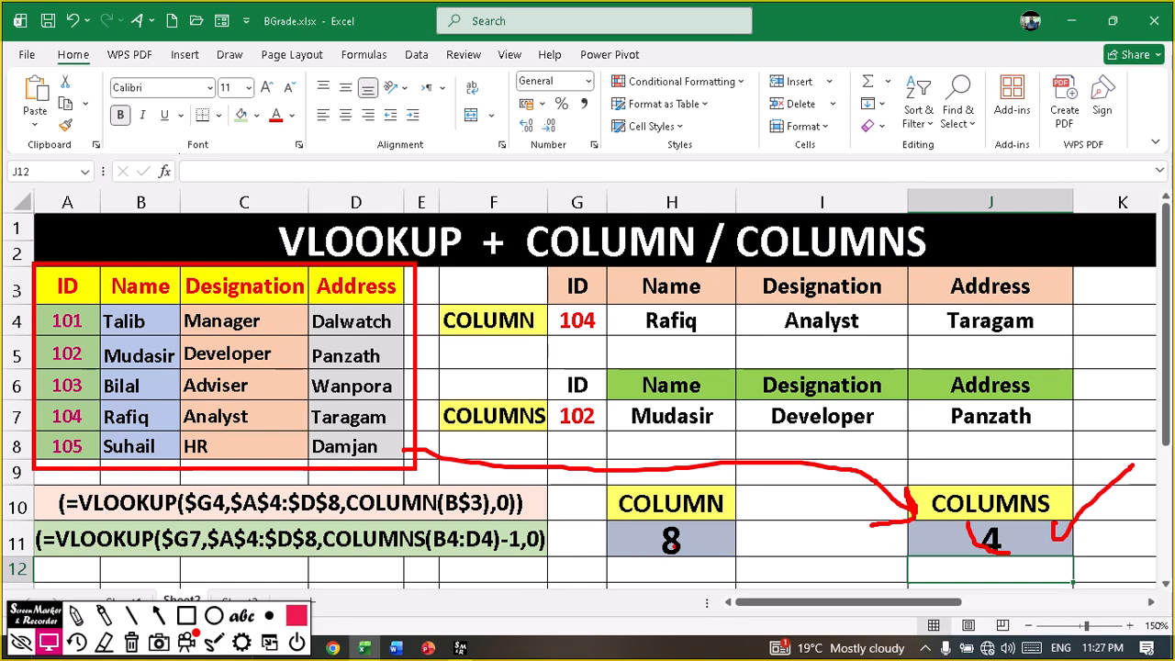
# - Draw red ticks beside the H11 and J11 results and an arrow from the table to the COLUMNS example, then clear the annotations
pyautogui.moveTo(721, 529)
pyautogui.mouseDown()
pyautogui.moveTo(734, 549)
pyautogui.moveTo(815, 487)
pyautogui.mouseUp()
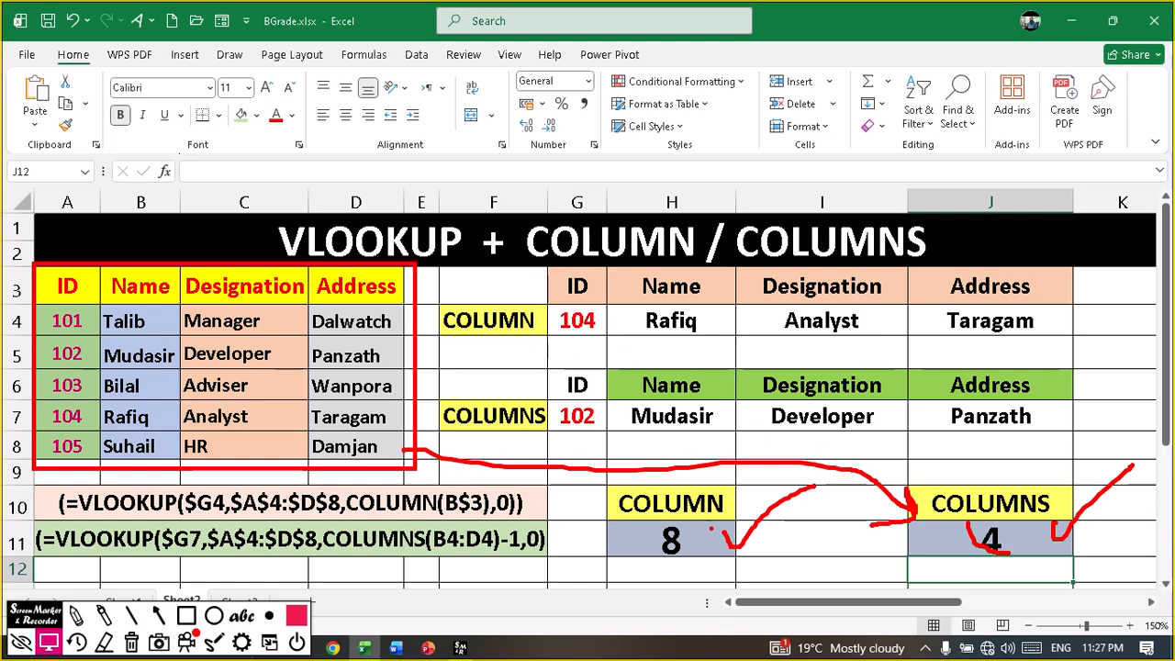
pyautogui.moveTo(723, 527)
pyautogui.mouseDown()
pyautogui.moveTo(731, 542)
pyautogui.moveTo(792, 474)
pyautogui.mouseUp()
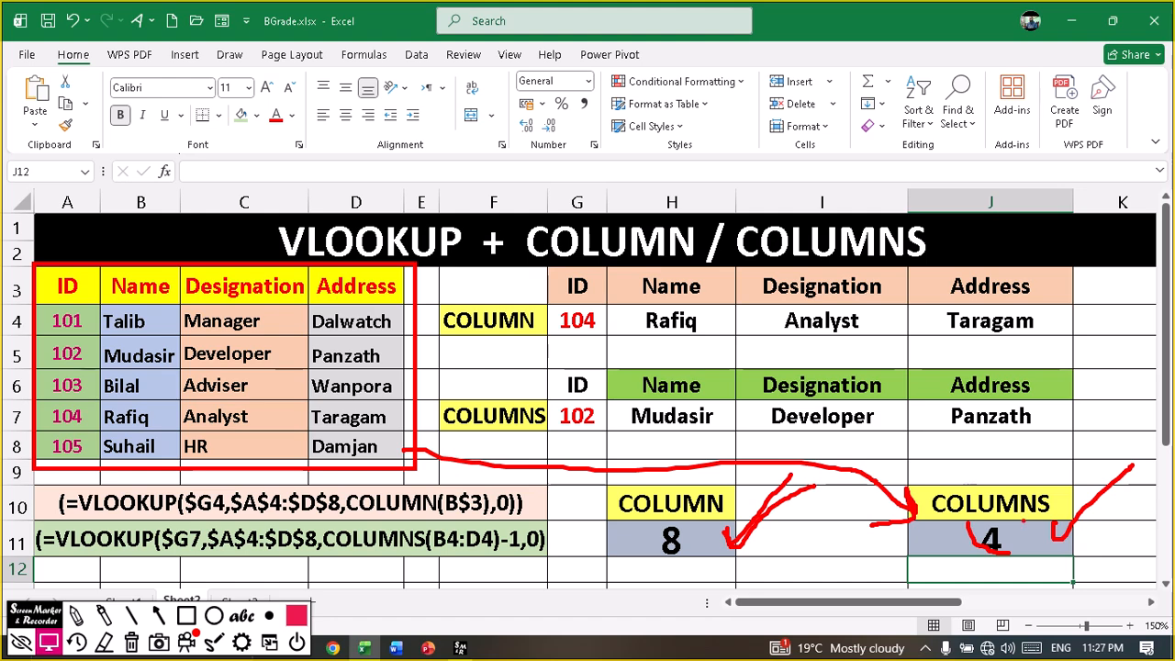
pyautogui.moveTo(1024, 521)
pyautogui.mouseDown()
pyautogui.moveTo(1047, 534)
pyautogui.moveTo(1115, 494)
pyautogui.mouseUp()
pyautogui.moveTo(308, 371)
pyautogui.mouseDown()
pyautogui.moveTo(808, 437)
pyautogui.moveTo(926, 476)
pyautogui.moveTo(879, 478)
pyautogui.mouseUp()
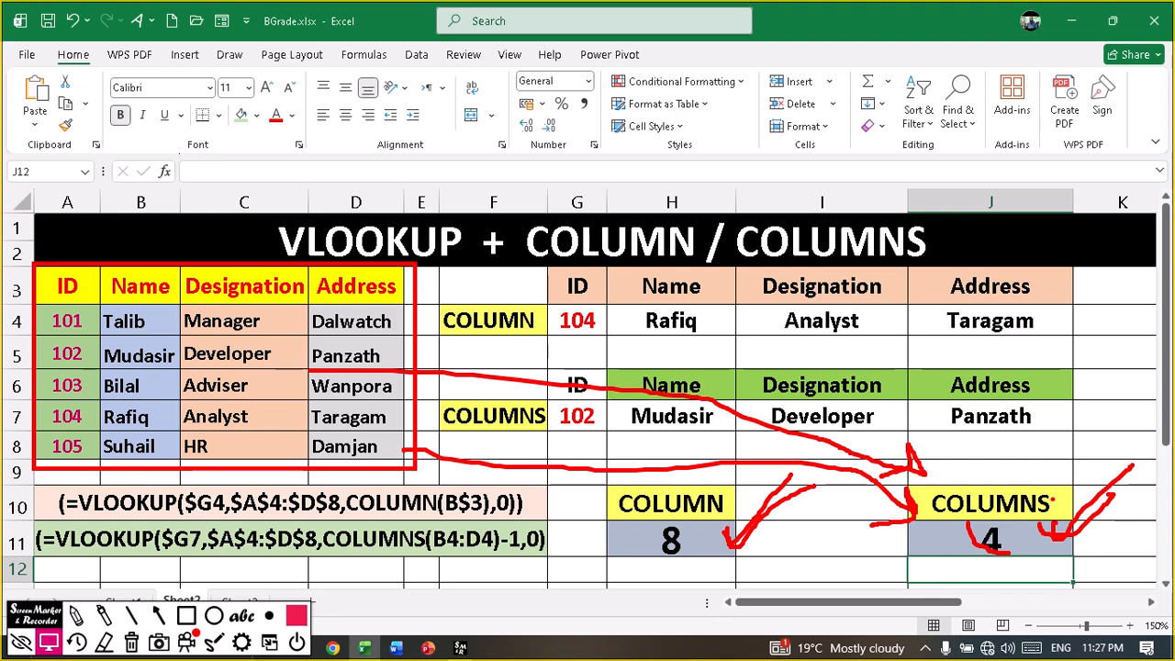
pyautogui.press('Escape')
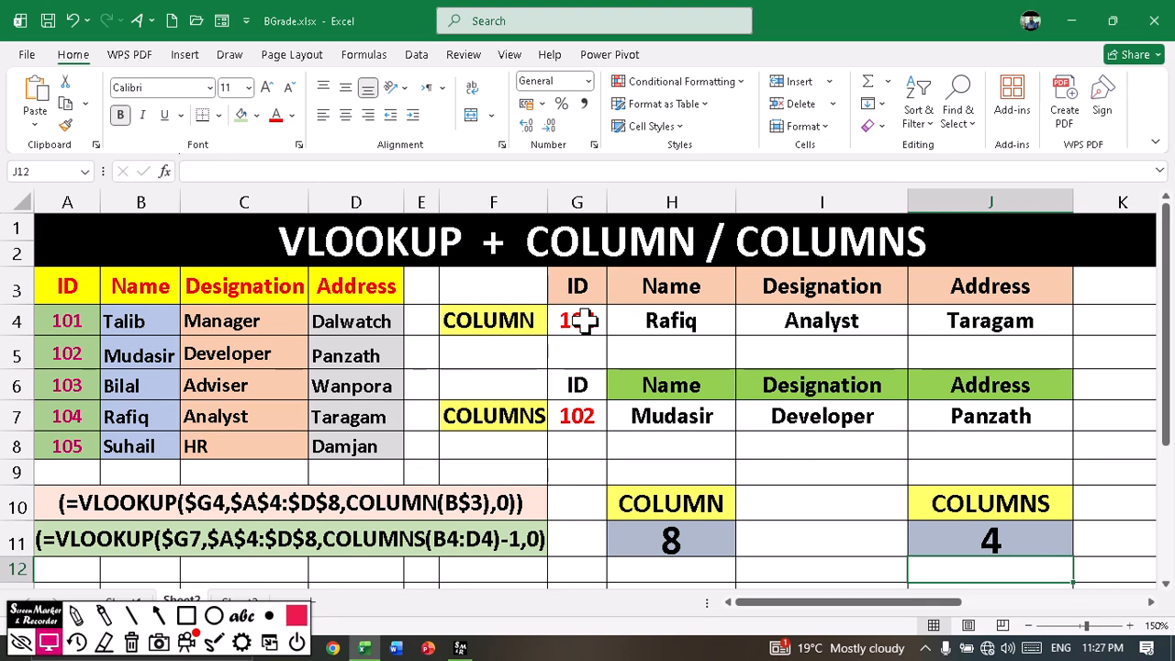
# - Box the lookup row G4:J4, the COLUMN formula in row 10 and its $G4 argument in red, with an arrow from $G4 to cell G4
pyautogui.moveTo(548, 302)
pyautogui.mouseDown()
pyautogui.moveTo(630, 342)
pyautogui.moveTo(1085, 340)
pyautogui.mouseUp()
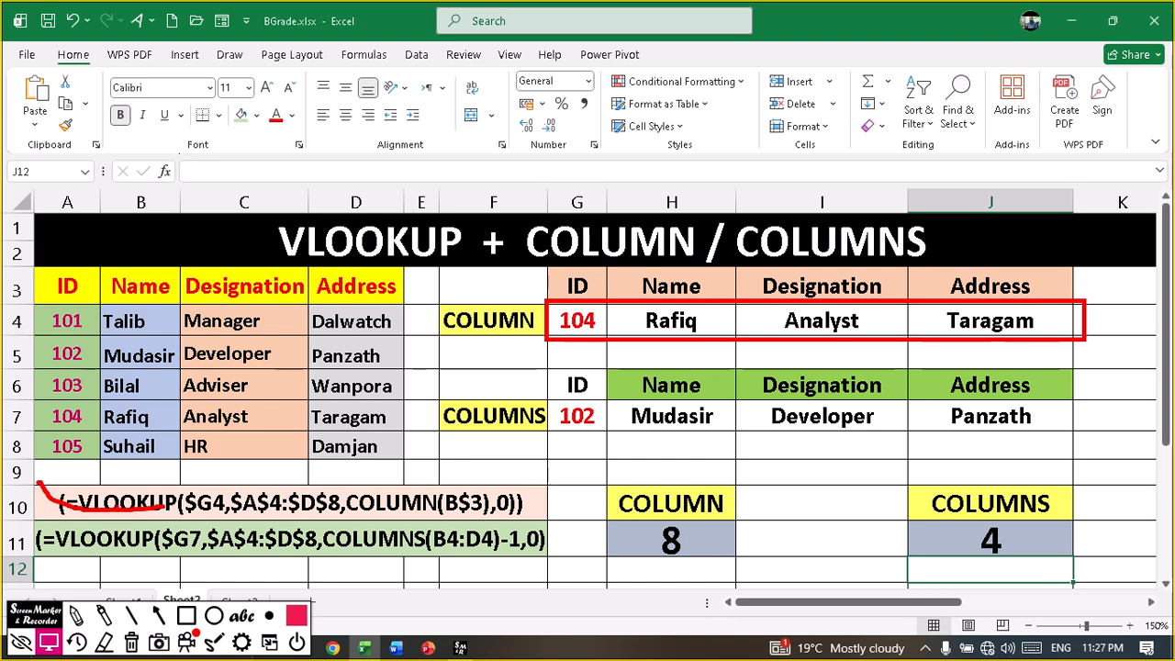
pyautogui.moveTo(39, 482)
pyautogui.mouseDown()
pyautogui.moveTo(105, 511)
pyautogui.moveTo(556, 523)
pyautogui.mouseUp()
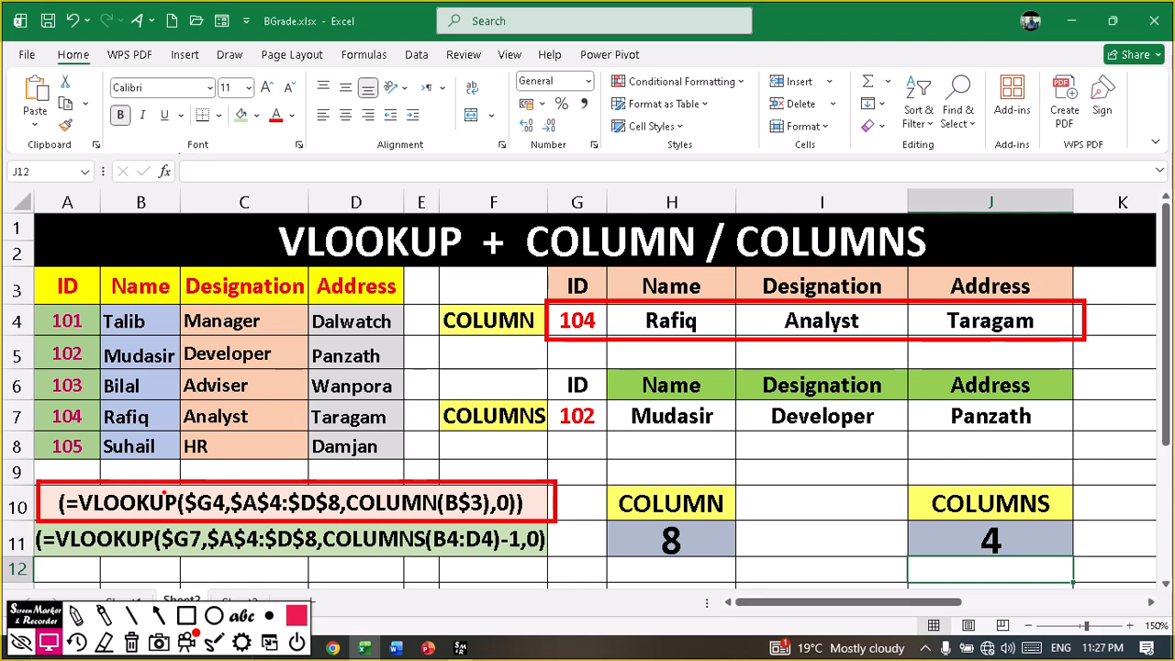
pyautogui.moveTo(177, 485)
pyautogui.mouseDown()
pyautogui.moveTo(200, 516)
pyautogui.moveTo(227, 521)
pyautogui.mouseUp()
pyautogui.moveTo(237, 479); pyautogui.dragTo(580, 339)
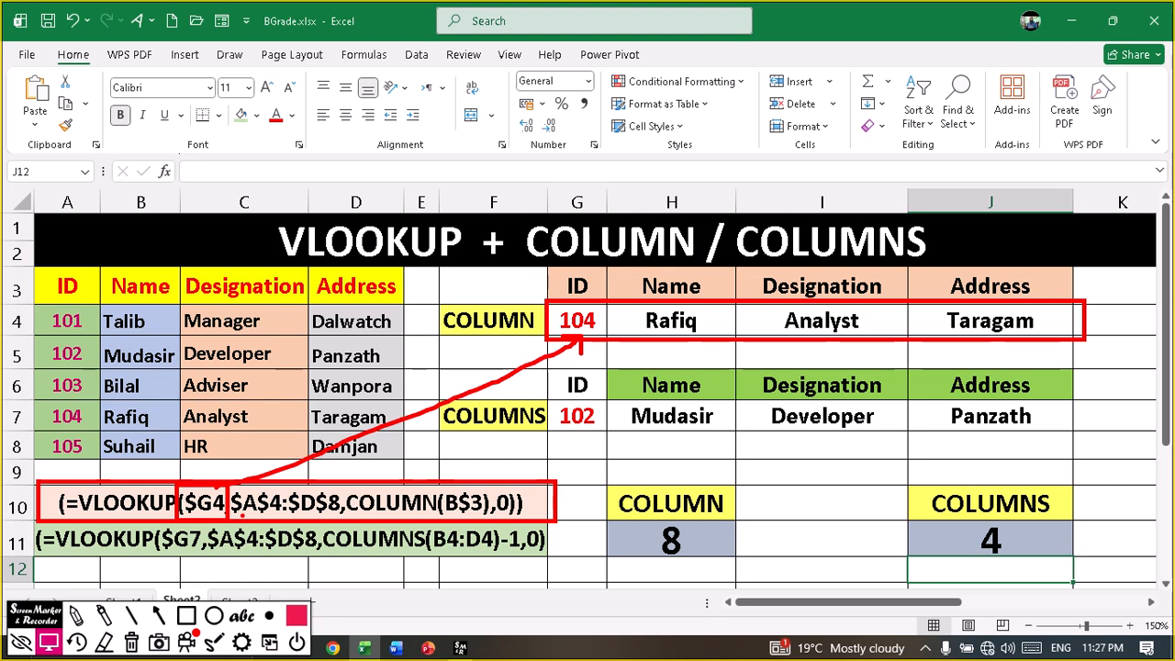
# - Box $A$4:$D$8 and the source table in blue, tick the ID in G4, and draw an arrow from the title to the formula's COLUMN argument
pyautogui.moveTo(229, 485)
pyautogui.mouseDown()
pyautogui.moveTo(266, 513)
pyautogui.moveTo(342, 514)
pyautogui.mouseUp()
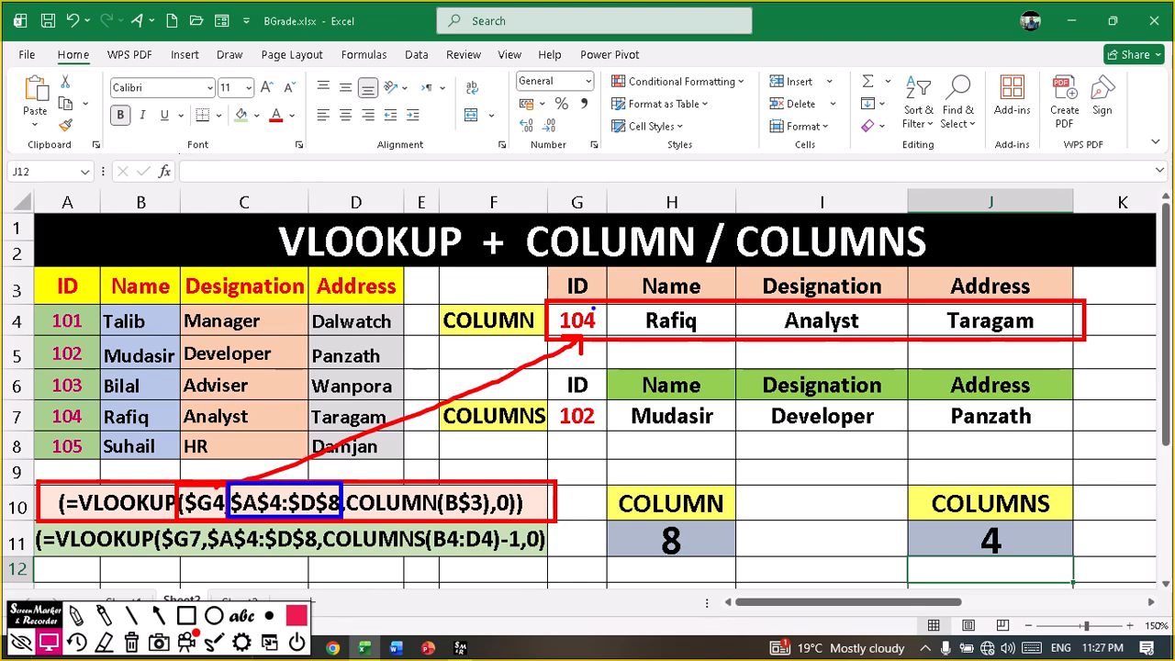
pyautogui.moveTo(593, 310); pyautogui.dragTo(628, 268)
pyautogui.moveTo(35, 267)
pyautogui.mouseDown()
pyautogui.moveTo(101, 329)
pyautogui.moveTo(398, 408)
pyautogui.moveTo(400, 459)
pyautogui.mouseUp()
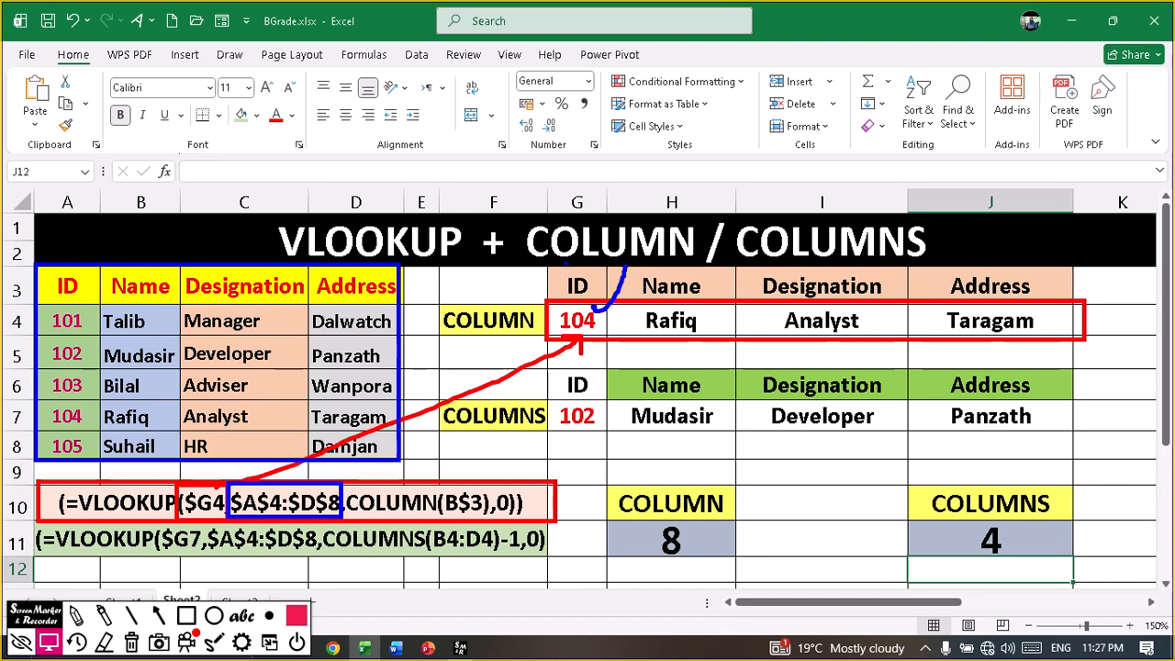
pyautogui.moveTo(567, 263)
pyautogui.mouseDown()
pyautogui.moveTo(404, 459)
pyautogui.moveTo(410, 479)
pyautogui.mouseUp()
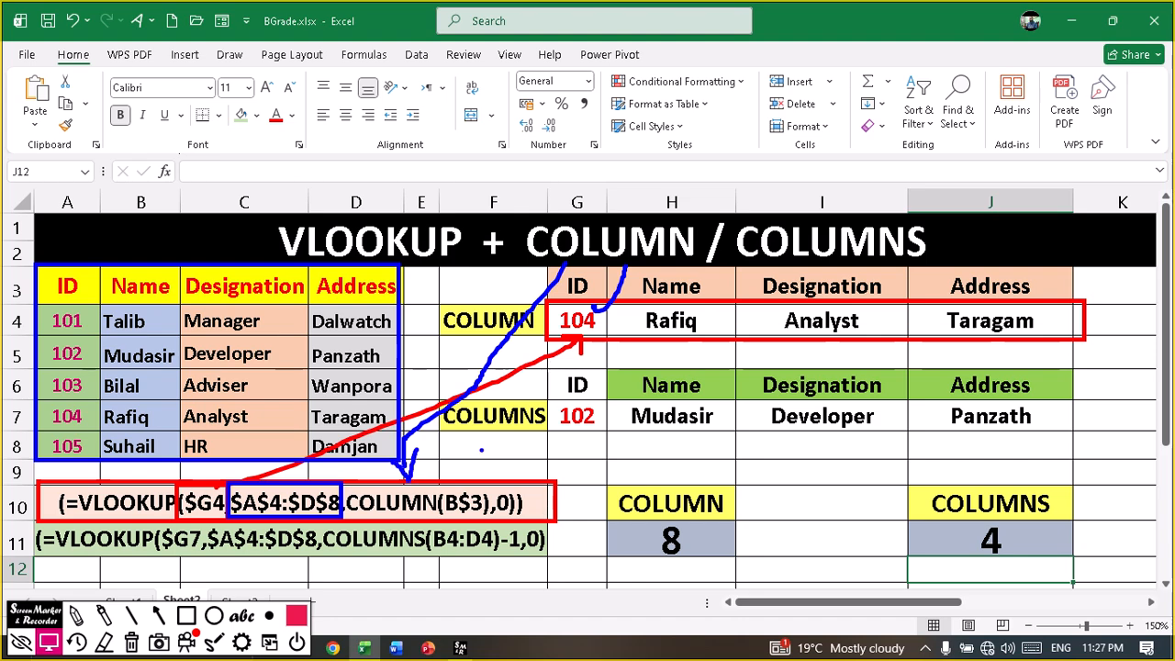
# - Handwrite 1,2,3 above the row 10 formula, underline COLUMN(B$3), mark the table's header row and remaining arguments, and clear the annotations
pyautogui.moveTo(474, 444)
pyautogui.mouseDown()
pyautogui.moveTo(474, 472)
pyautogui.moveTo(524, 465)
pyautogui.moveTo(551, 444)
pyautogui.moveTo(551, 472)
pyautogui.mouseUp()
pyautogui.moveTo(350, 516); pyautogui.dragTo(473, 516)
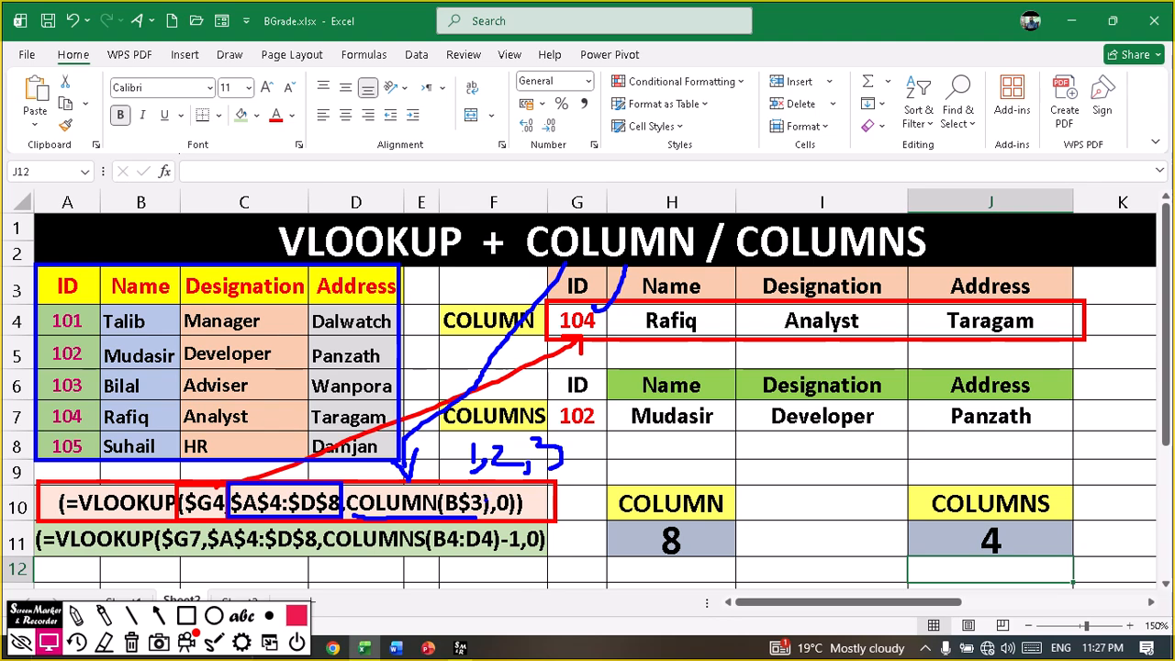
pyautogui.moveTo(476, 487)
pyautogui.mouseDown()
pyautogui.moveTo(473, 473)
pyautogui.moveTo(454, 491)
pyautogui.moveTo(448, 479)
pyautogui.mouseUp()
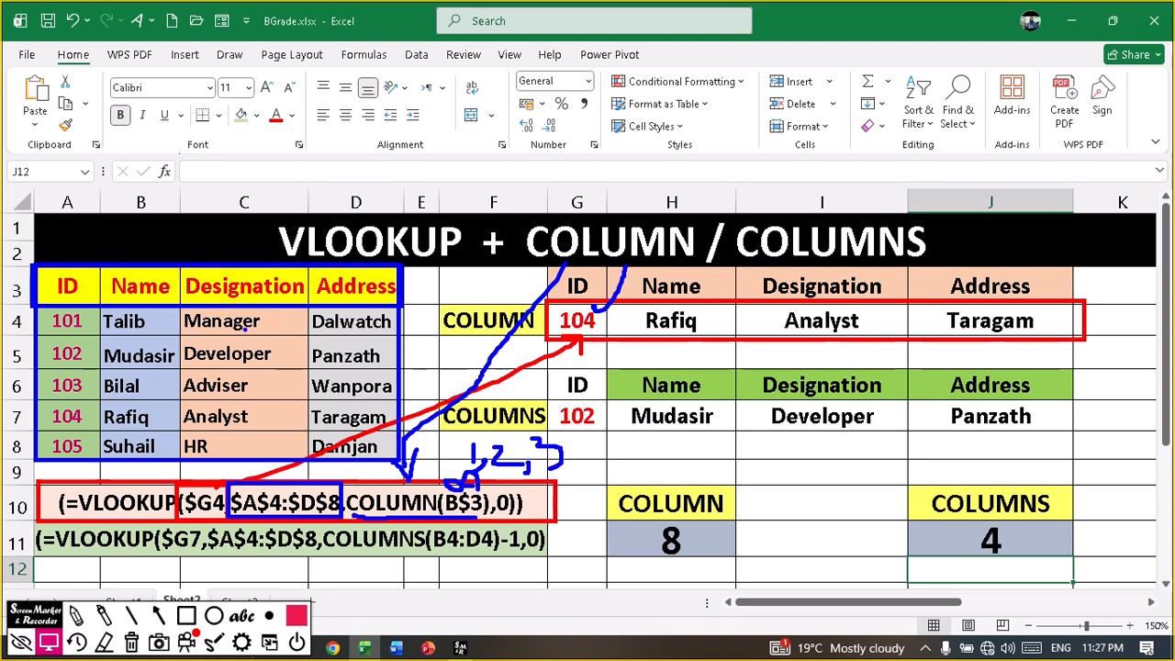
pyautogui.moveTo(155, 268); pyautogui.dragTo(242, 213)
pyautogui.moveTo(419, 462)
pyautogui.mouseDown()
pyautogui.moveTo(439, 475)
pyautogui.moveTo(444, 462)
pyautogui.moveTo(434, 485)
pyautogui.mouseUp()
pyautogui.moveTo(504, 484); pyautogui.dragTo(501, 494)
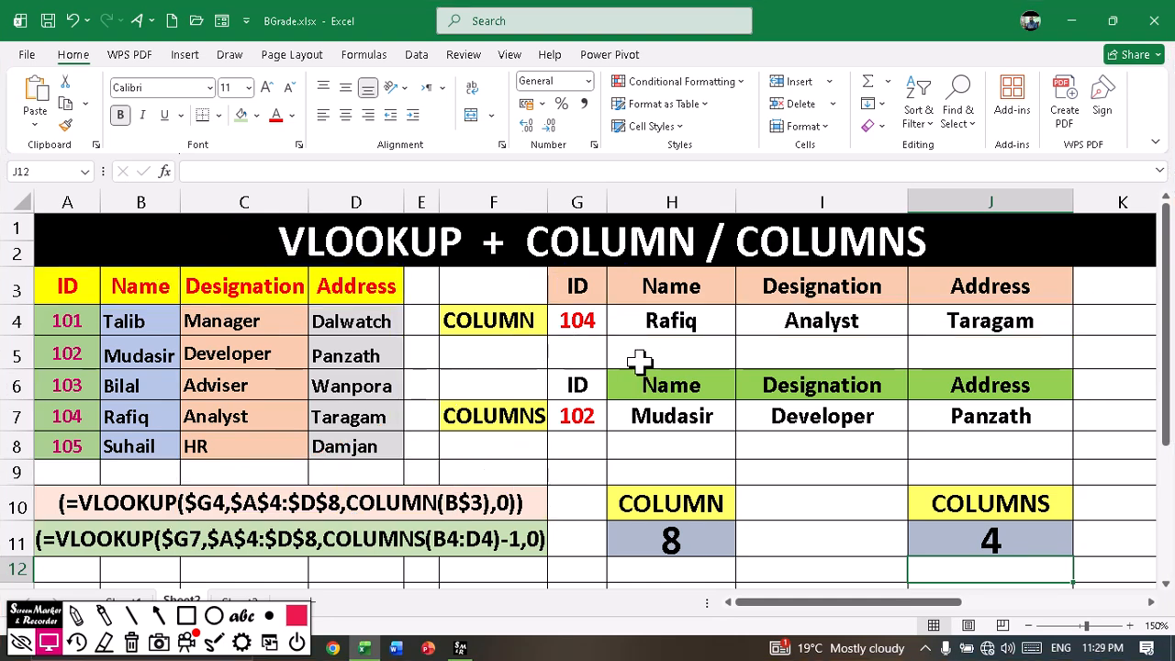
# - Open the H4 formula and mark $G4 in red, linking it to lookup_value in the boxed syntax hint and to the circled column G header
pyautogui.doubleClick(648, 325)
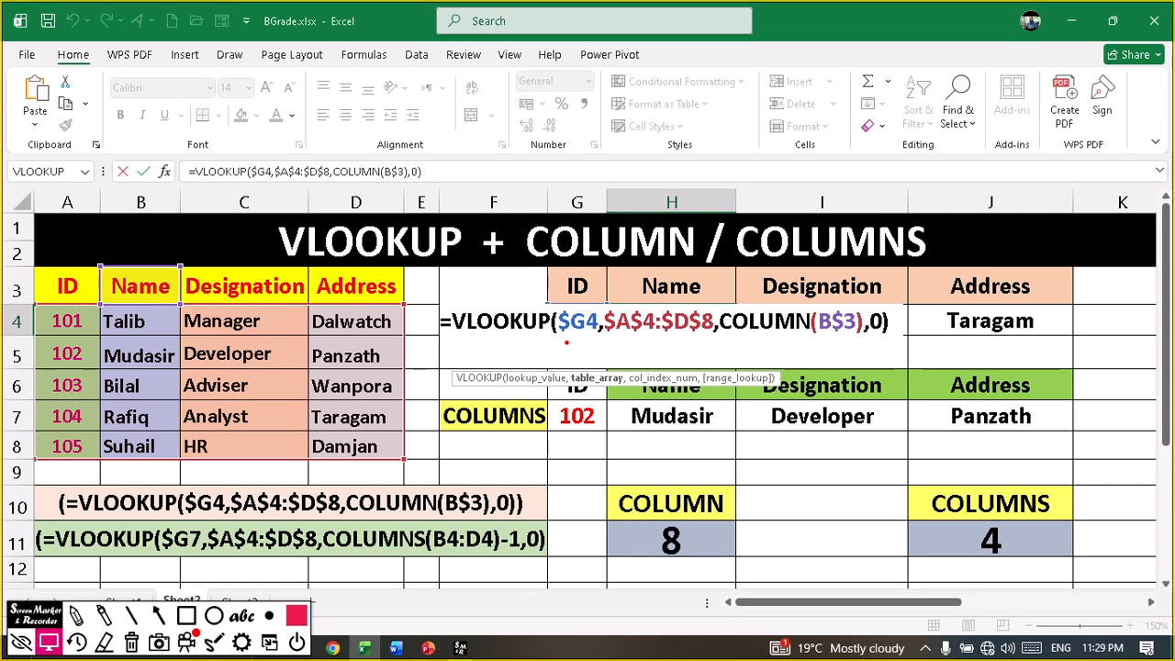
pyautogui.moveTo(555, 337); pyautogui.dragTo(593, 341)
pyautogui.moveTo(440, 360)
pyautogui.mouseDown()
pyautogui.moveTo(503, 394)
pyautogui.moveTo(882, 398)
pyautogui.moveTo(791, 397)
pyautogui.mouseUp()
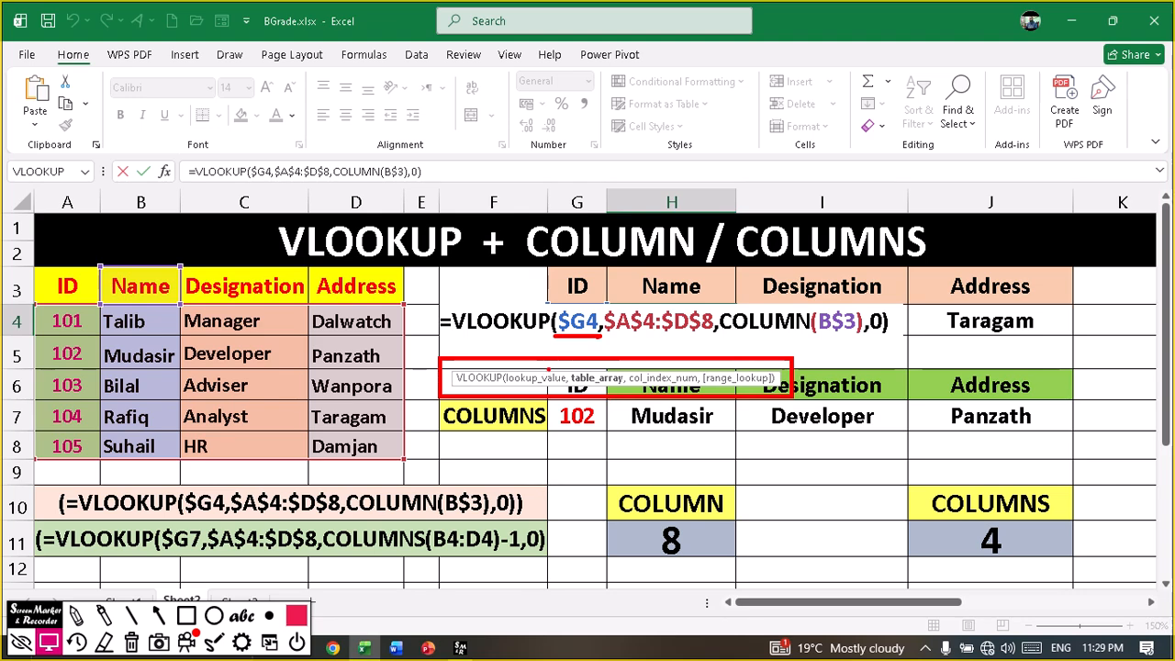
pyautogui.moveTo(509, 387)
pyautogui.mouseDown()
pyautogui.moveTo(557, 390)
pyautogui.moveTo(573, 337)
pyautogui.moveTo(588, 349)
pyautogui.mouseUp()
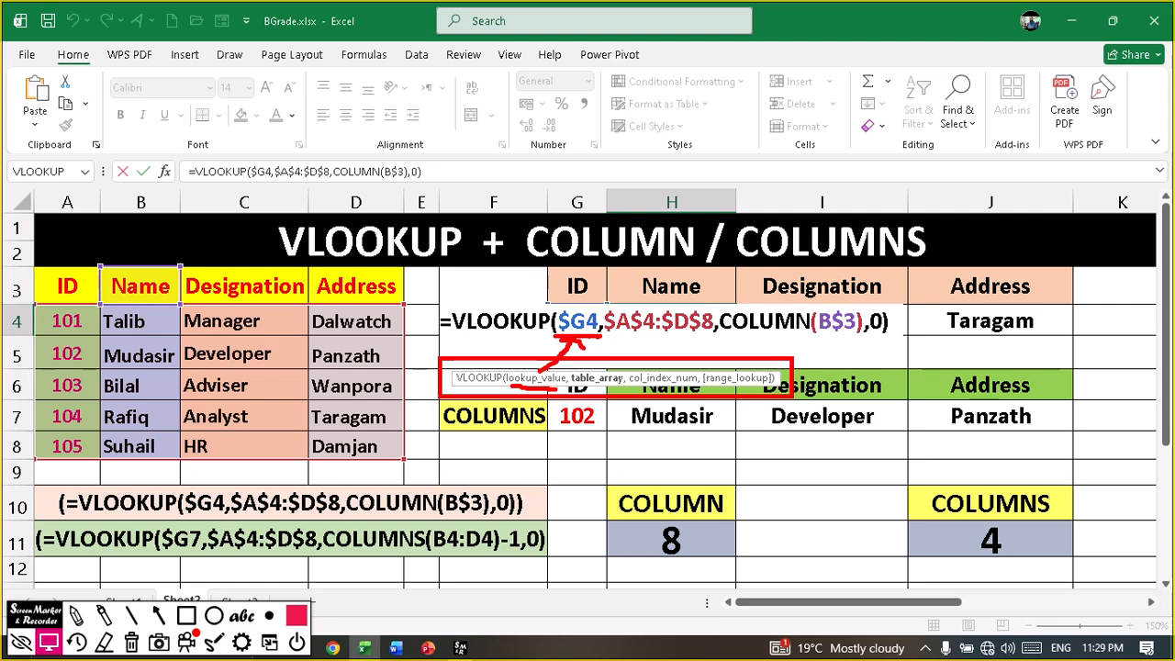
pyautogui.moveTo(578, 287); pyautogui.dragTo(579, 312)
pyautogui.moveTo(567, 303); pyautogui.dragTo(579, 311)
pyautogui.moveTo(587, 190)
pyautogui.mouseDown()
pyautogui.moveTo(560, 222)
pyautogui.moveTo(601, 183)
pyautogui.moveTo(534, 240)
pyautogui.moveTo(540, 291)
pyautogui.moveTo(604, 289)
pyautogui.mouseUp()
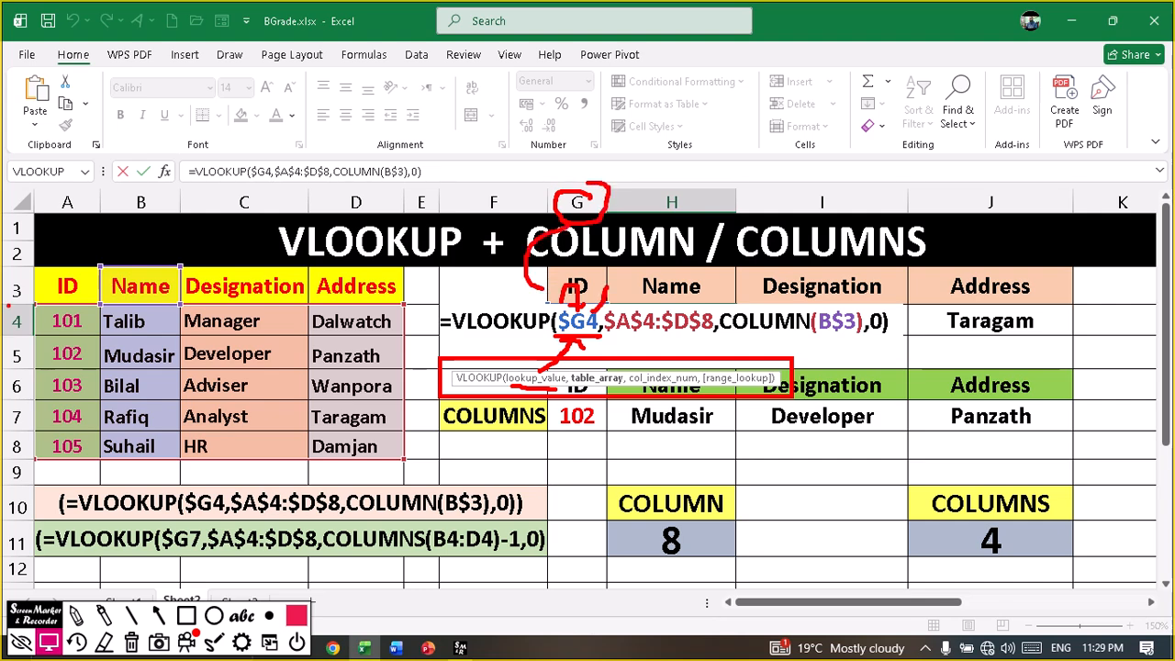
# - Underline $A$4:$D$8 in the H4 formula, and box table_array in the syntax hint and the source table in red
pyautogui.moveTo(8, 306)
pyautogui.mouseDown()
pyautogui.moveTo(21, 336)
pyautogui.moveTo(672, 336)
pyautogui.moveTo(220, 317)
pyautogui.mouseUp()
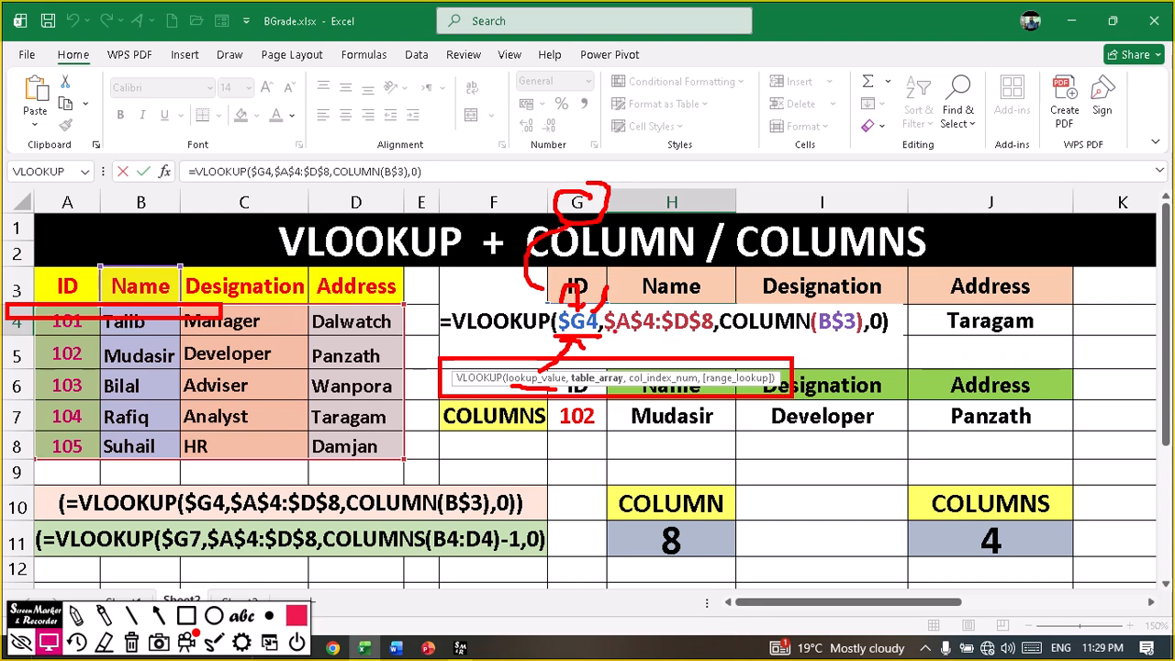
pyautogui.moveTo(220, 317); pyautogui.dragTo(7, 305)
pyautogui.moveTo(606, 336); pyautogui.dragTo(711, 335)
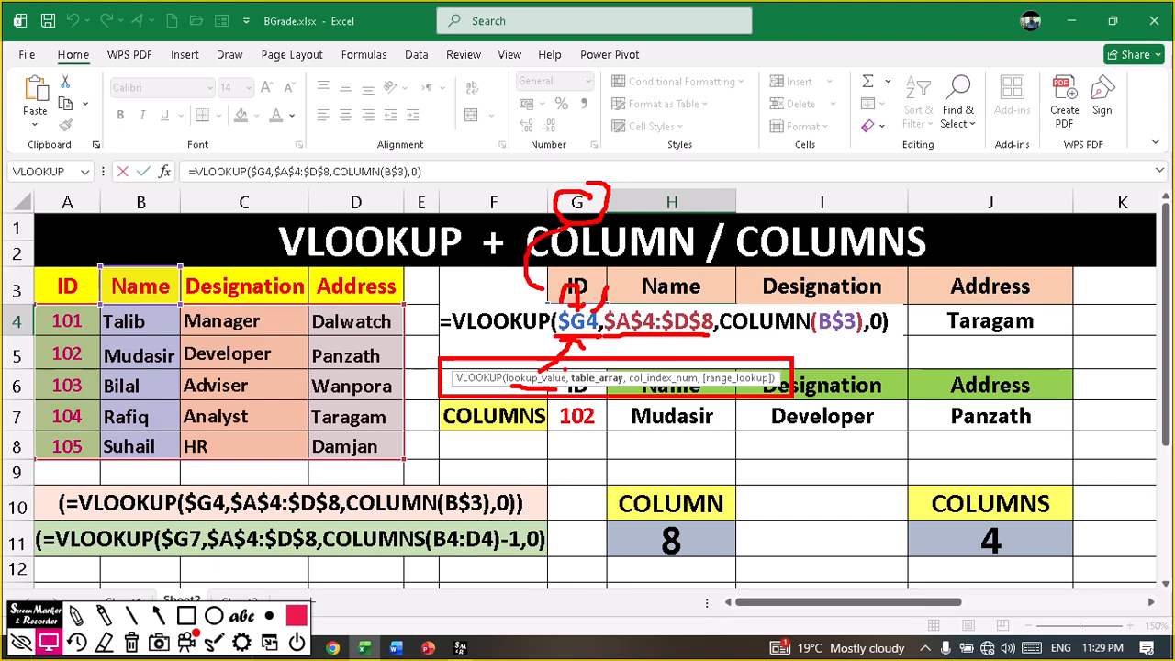
pyautogui.moveTo(566, 371); pyautogui.dragTo(628, 391)
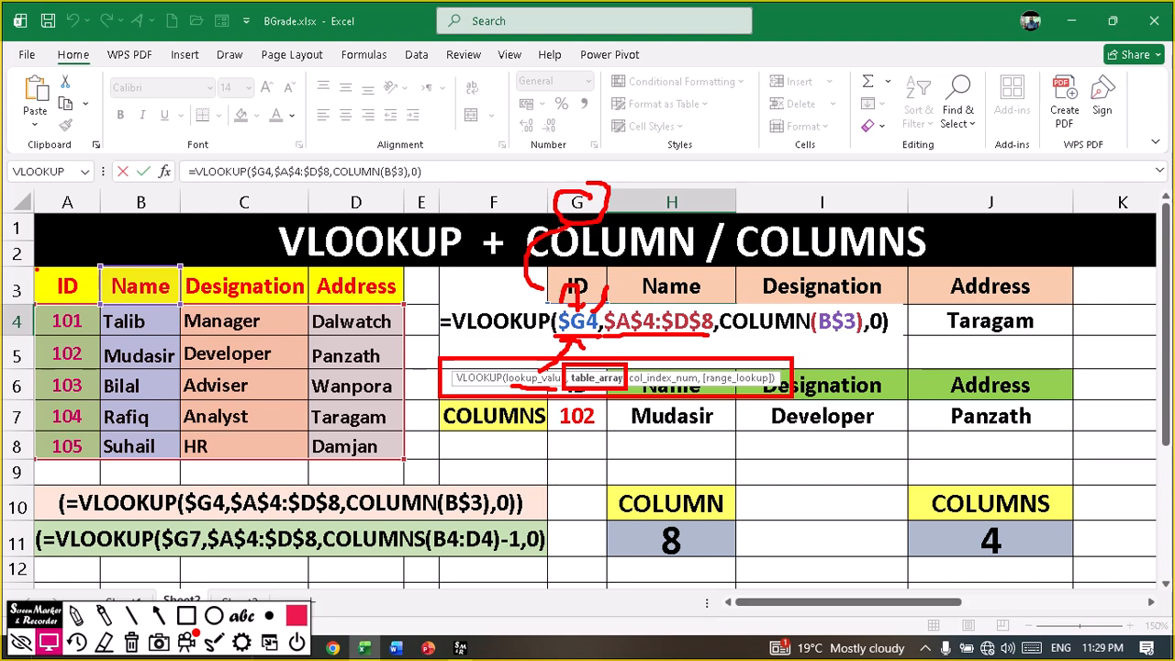
pyautogui.moveTo(35, 268)
pyautogui.mouseDown()
pyautogui.moveTo(279, 432)
pyautogui.moveTo(397, 459)
pyautogui.mouseUp()
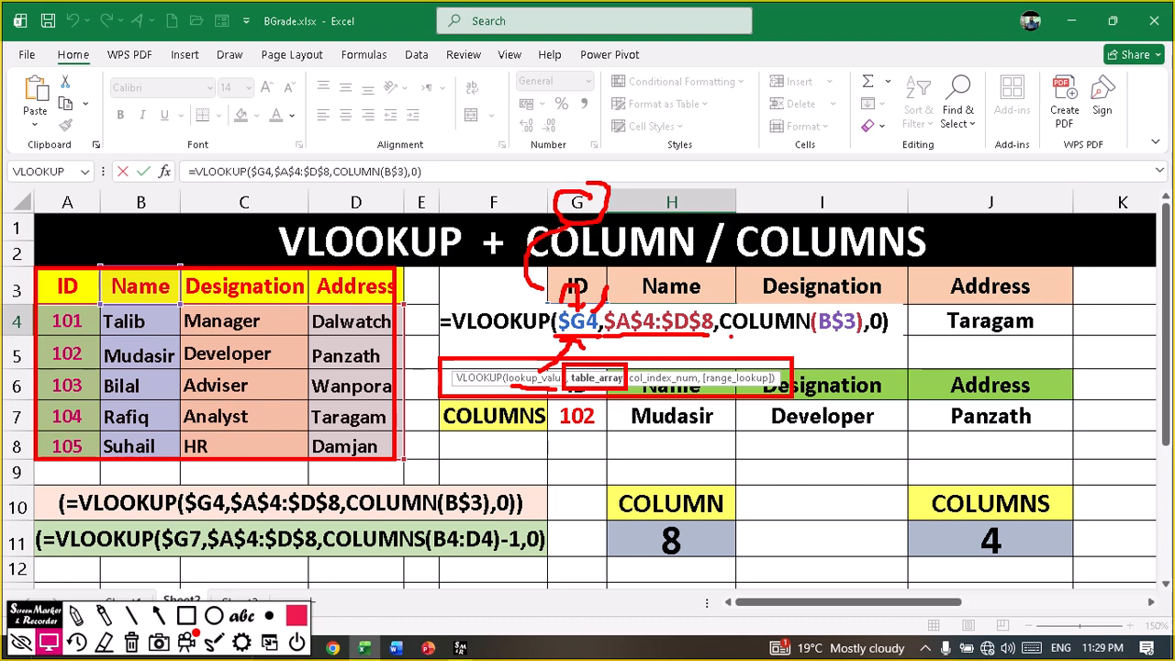
# - Underline COLUMN(B$3), box the Name header and the header row, mark the final 0, then clear the annotations and close the H4 formula
pyautogui.moveTo(721, 337); pyautogui.dragTo(870, 343)
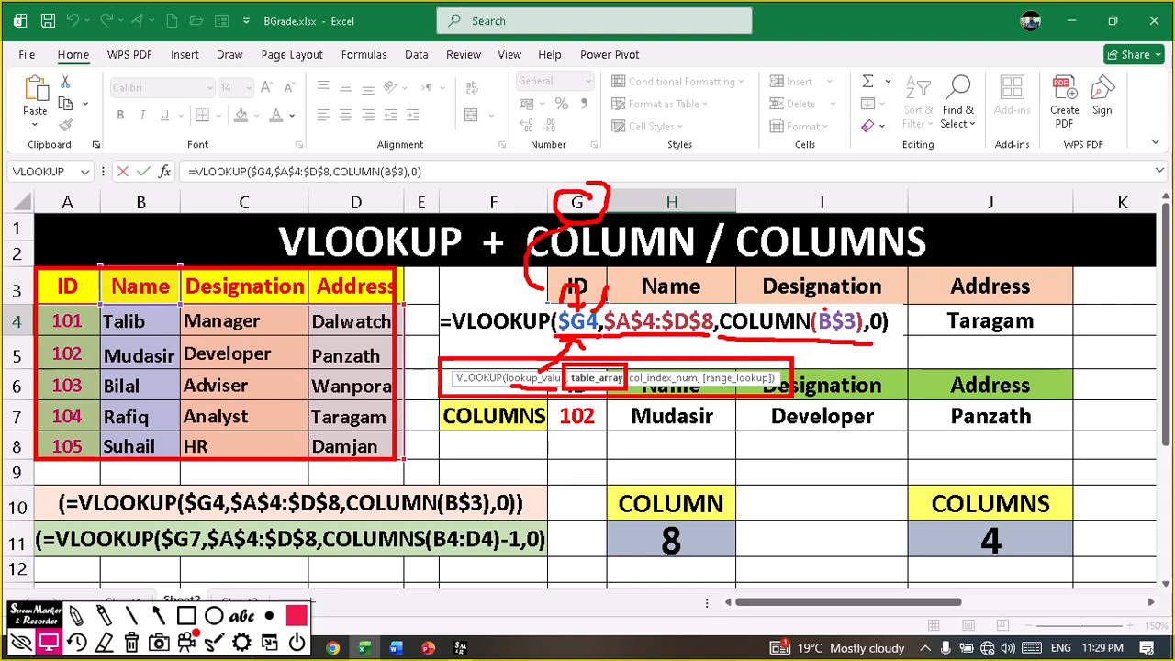
pyautogui.moveTo(824, 311); pyautogui.dragTo(812, 301)
pyautogui.moveTo(95, 266)
pyautogui.mouseDown()
pyautogui.moveTo(121, 290)
pyautogui.moveTo(195, 304)
pyautogui.mouseUp()
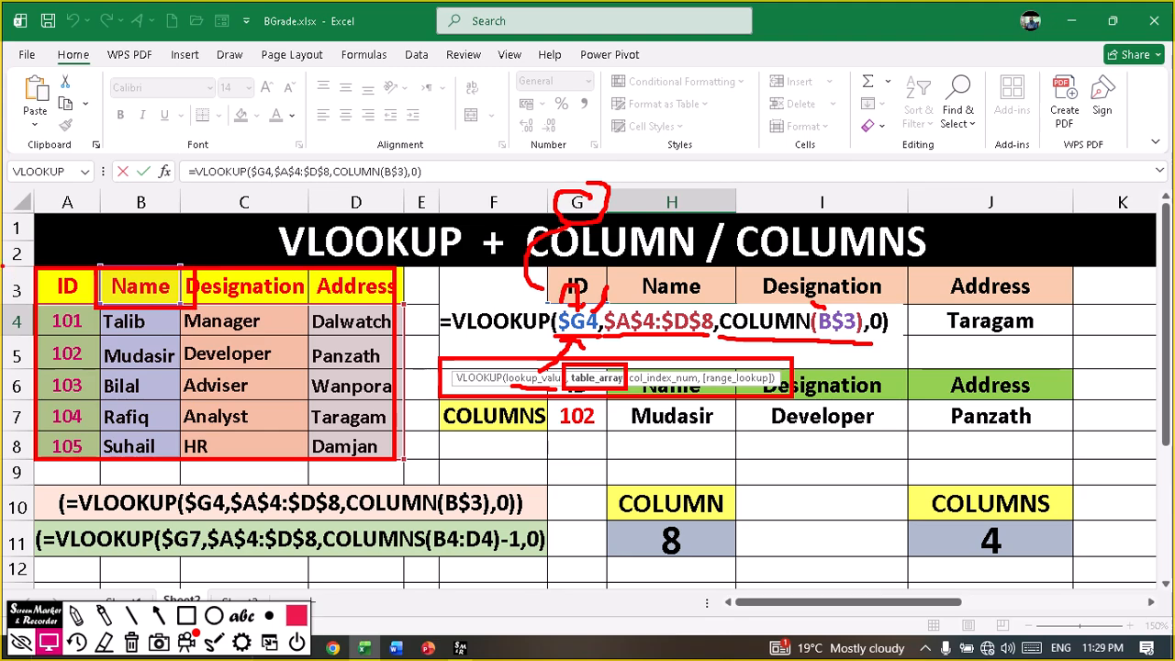
pyautogui.moveTo(4, 265)
pyautogui.mouseDown()
pyautogui.moveTo(24, 296)
pyautogui.moveTo(413, 309)
pyautogui.mouseUp()
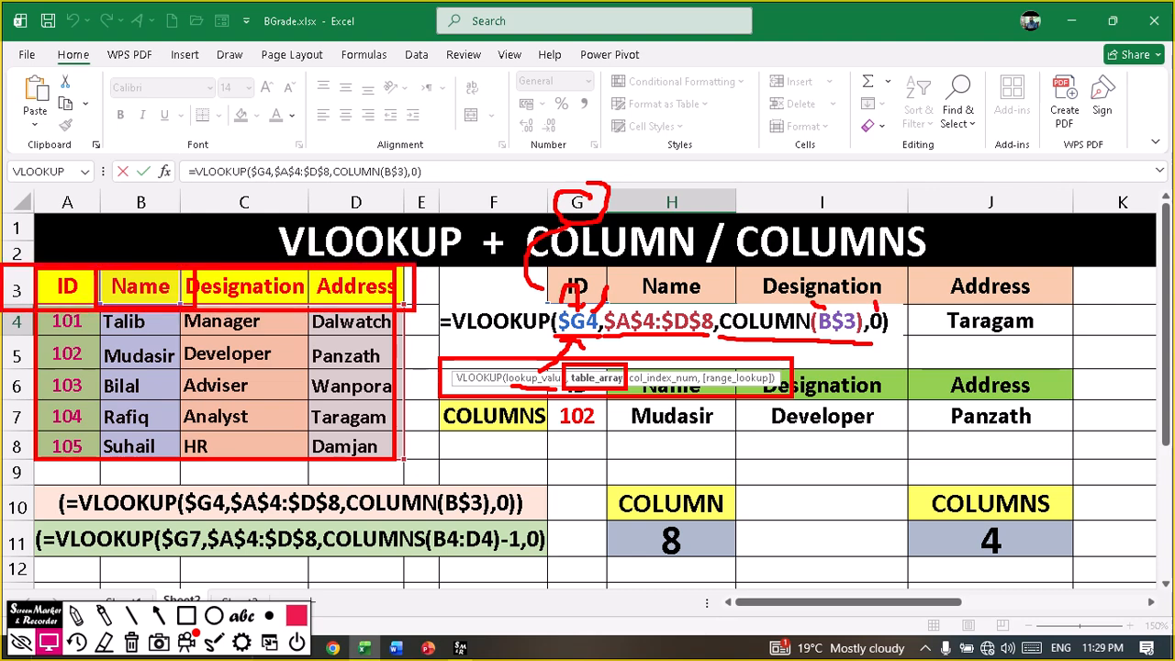
pyautogui.moveTo(876, 305); pyautogui.dragTo(920, 277)
pyautogui.press('Escape')
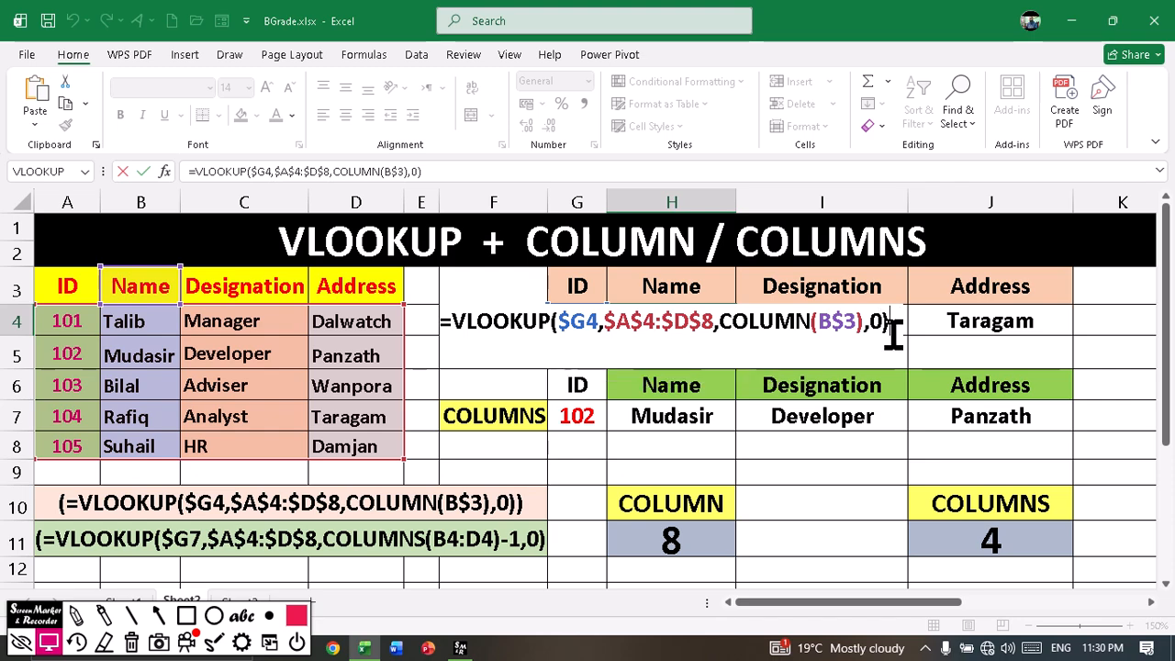
pyautogui.press('Return')
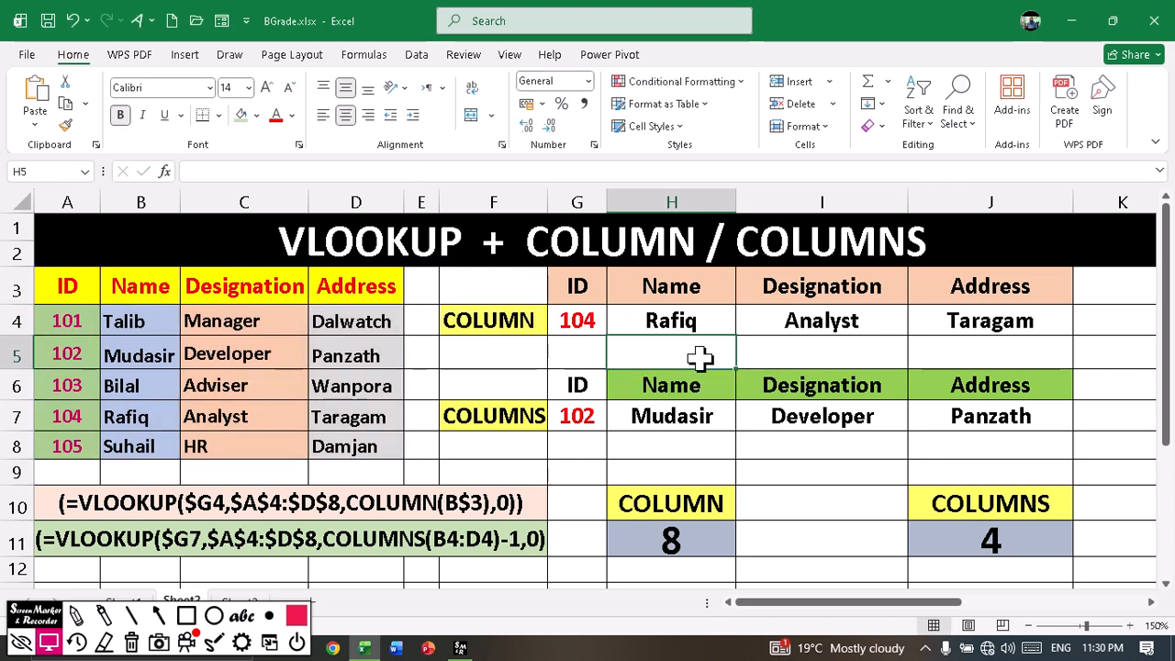
# - Fill the lookup row G4:J4 down to row 5 and inspect the VLOOKUP formulas in H4 and H5
pyautogui.moveTo(584, 320); pyautogui.dragTo(1074, 352)
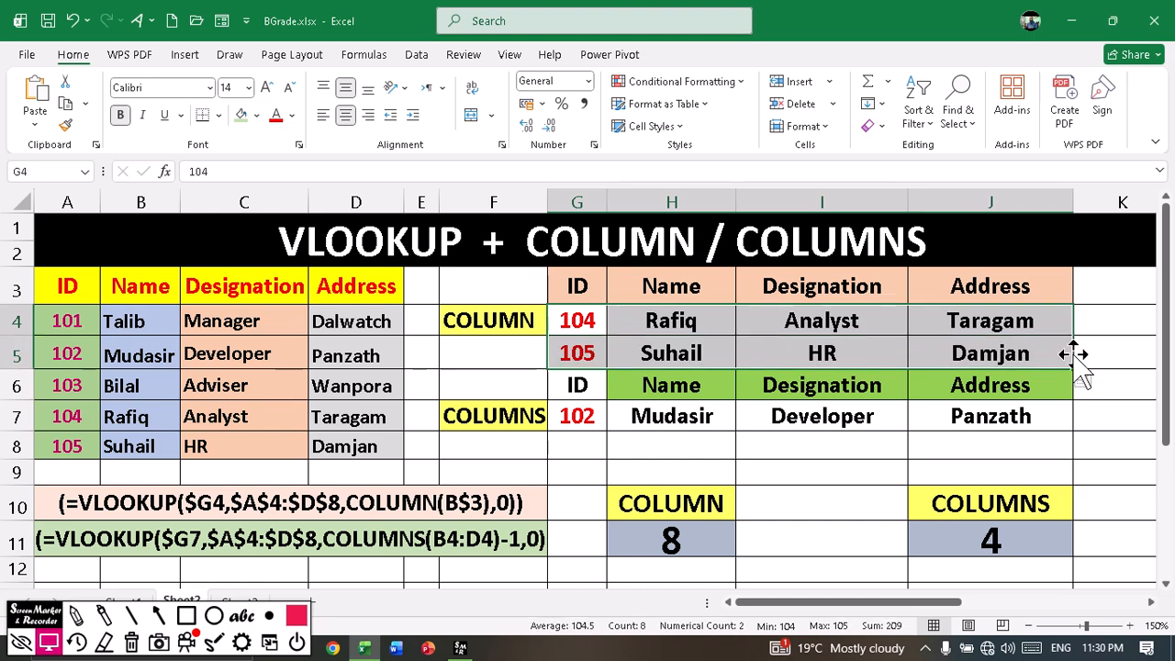
pyautogui.doubleClick(664, 321)
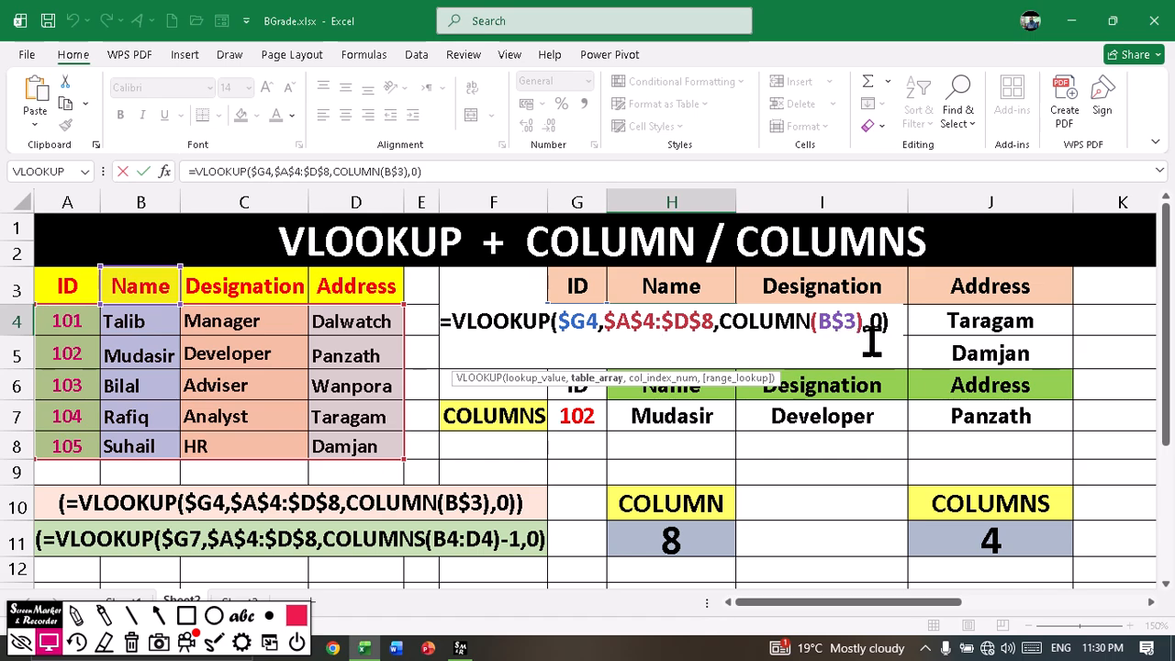
pyautogui.press('Return')
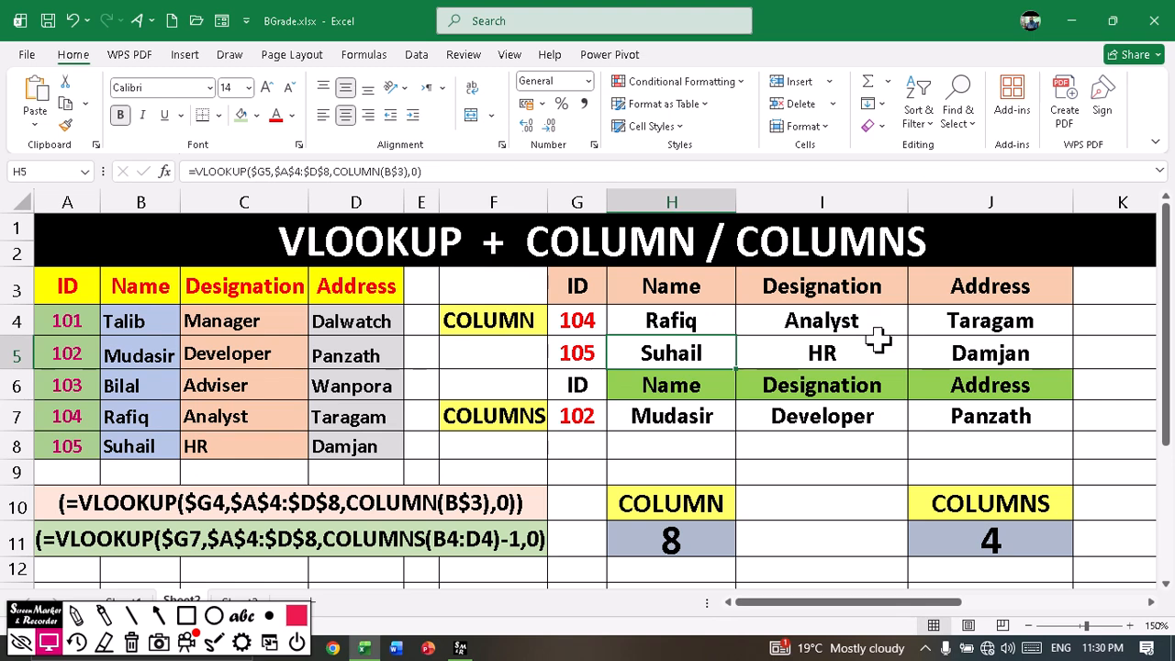
pyautogui.doubleClick(701, 351)
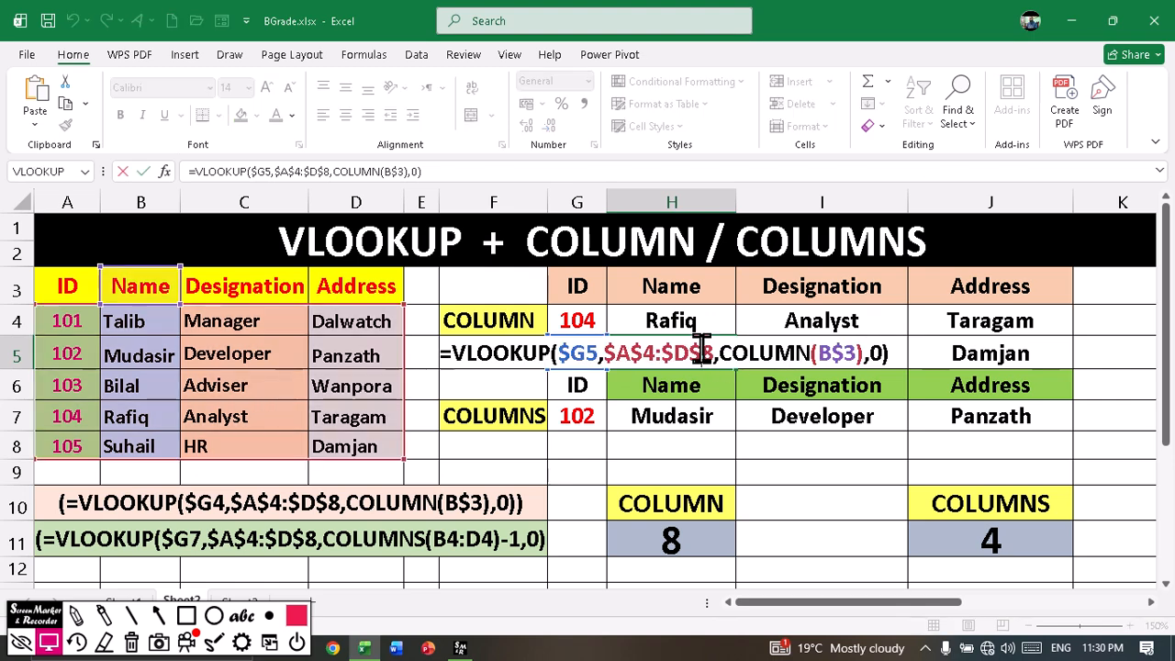
pyautogui.press('Return')
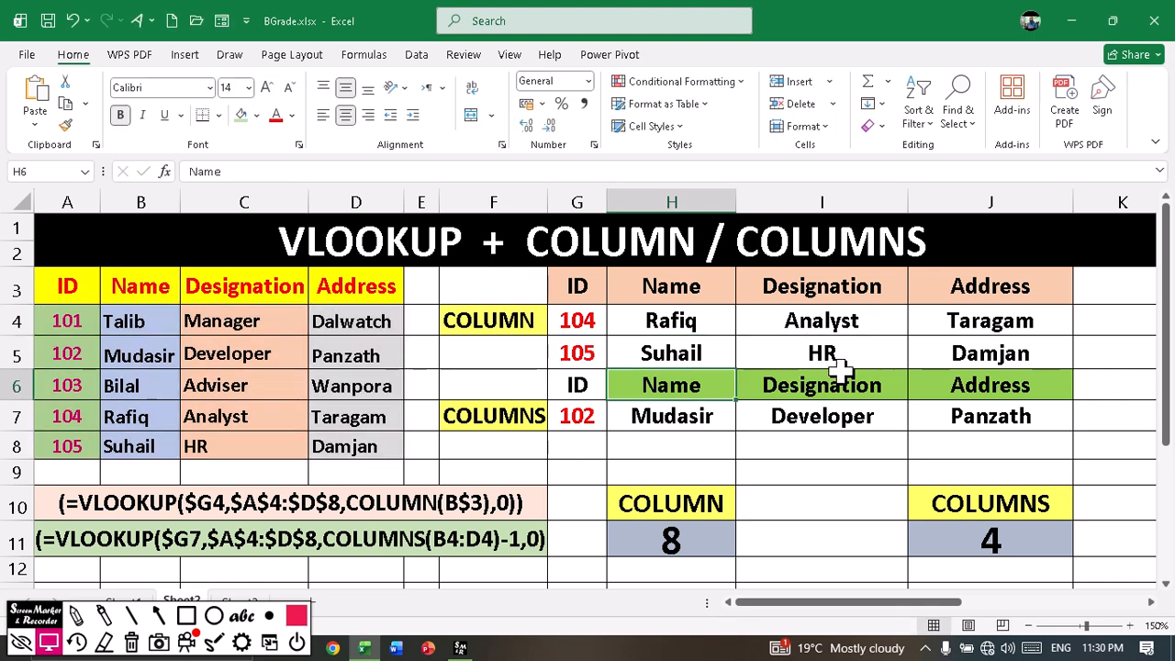
# - Open the I4 formula, underline $3 and draw a line from C$3 to the Designation header in C3, then clear the annotations
pyautogui.doubleClick(843, 321)
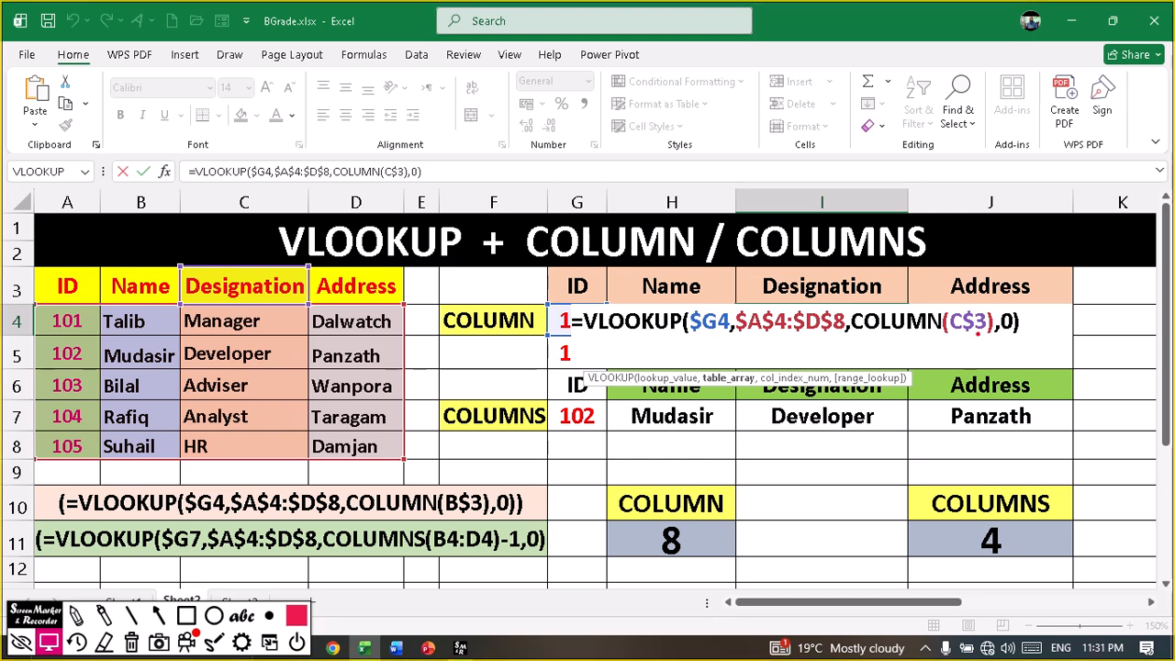
pyautogui.moveTo(976, 335); pyautogui.dragTo(979, 336)
pyautogui.moveTo(945, 286)
pyautogui.mouseDown()
pyautogui.moveTo(613, 170)
pyautogui.moveTo(296, 182)
pyautogui.moveTo(261, 275)
pyautogui.mouseUp()
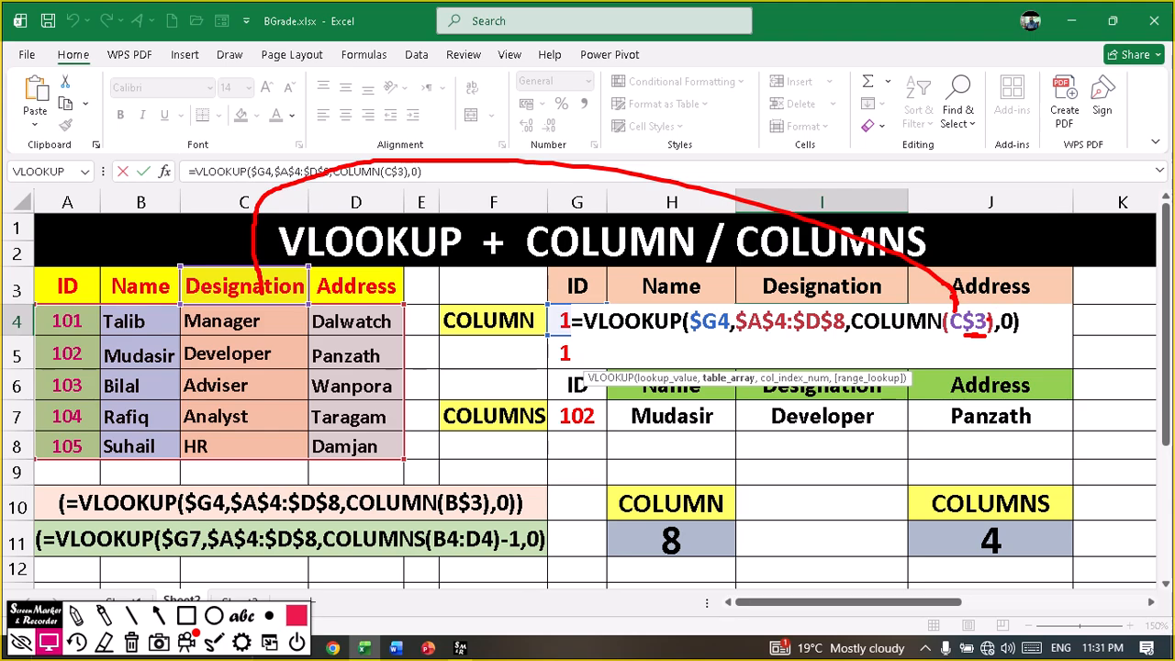
pyautogui.press('Escape')
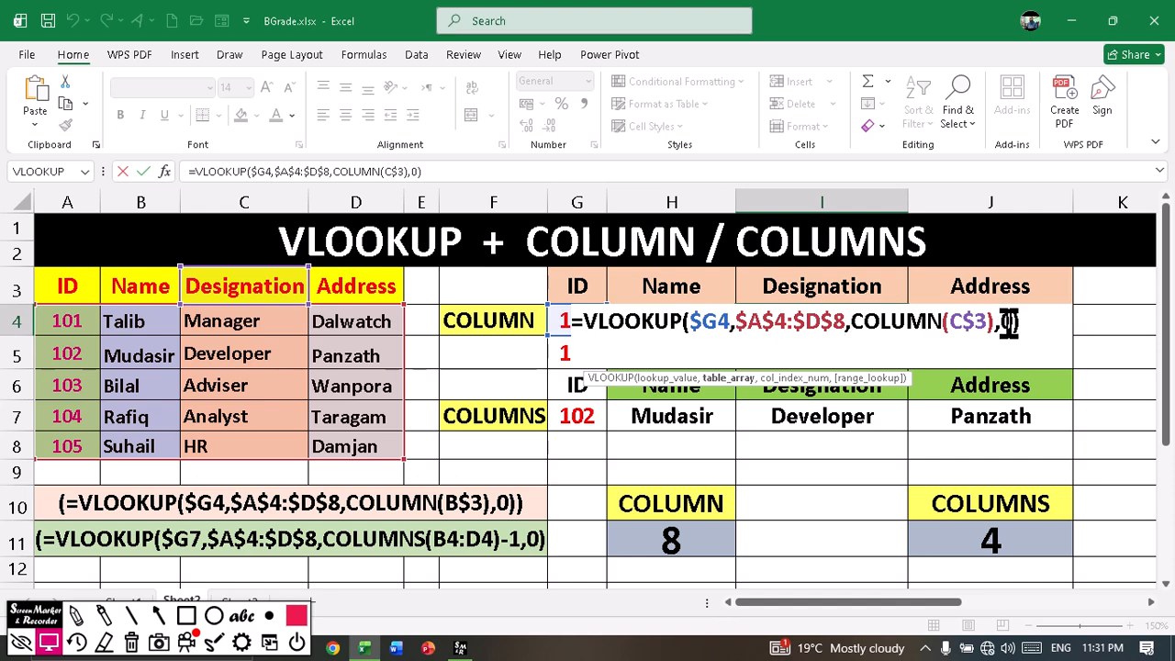
pyautogui.click(1006, 321)
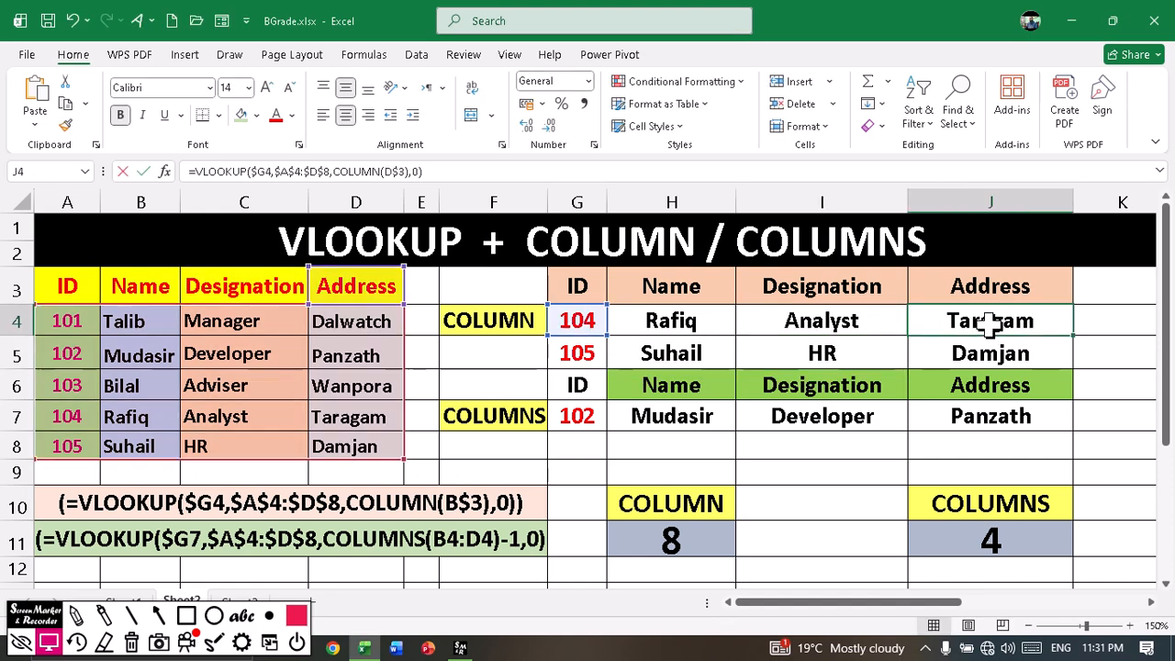
# - Inspect the COLUMN(D$3) argument in the J4 VLOOKUP formula, re-enter the formula and undo that entry
pyautogui.doubleClick(990, 322)
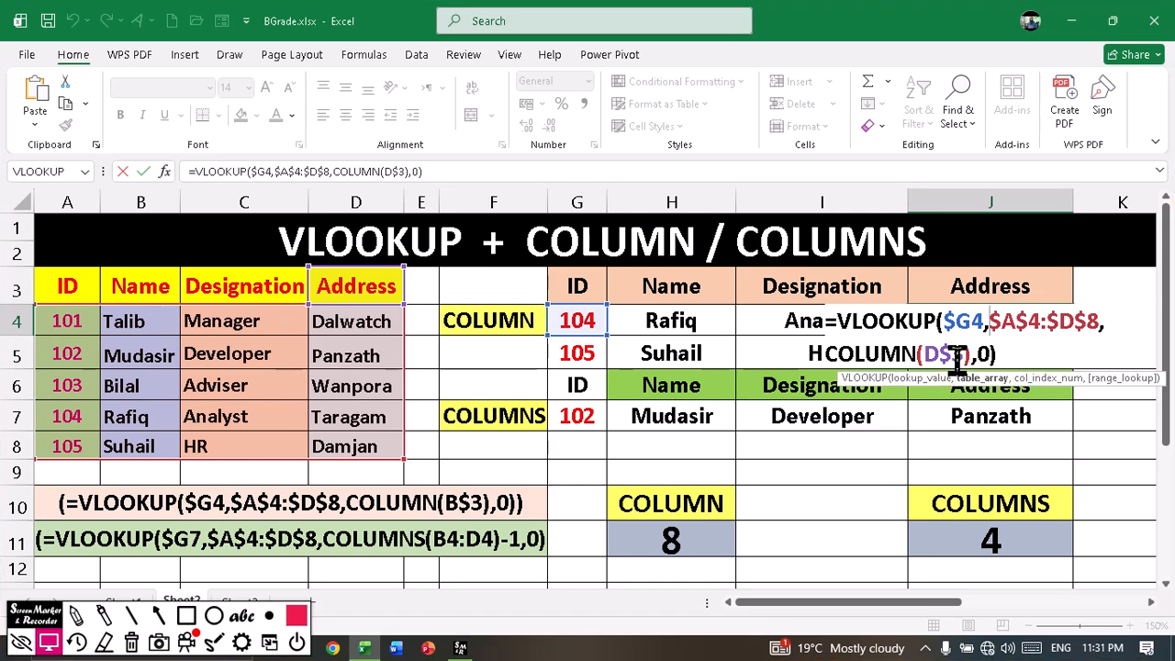
pyautogui.press('Return')
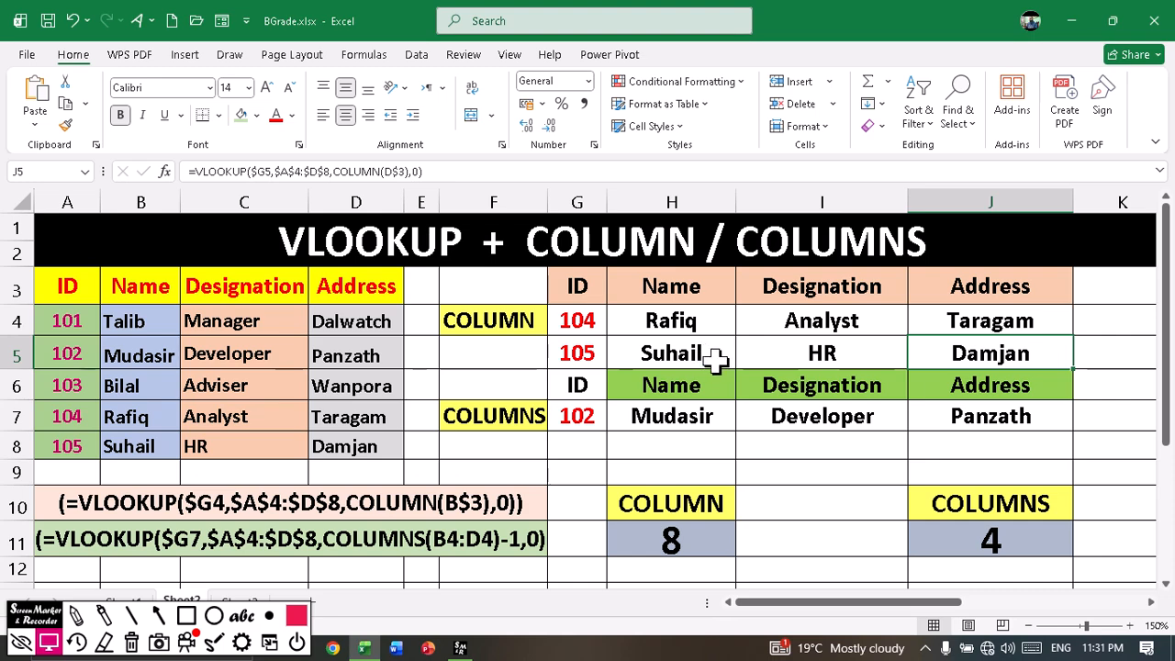
pyautogui.hotkey('ctrl', 'z')
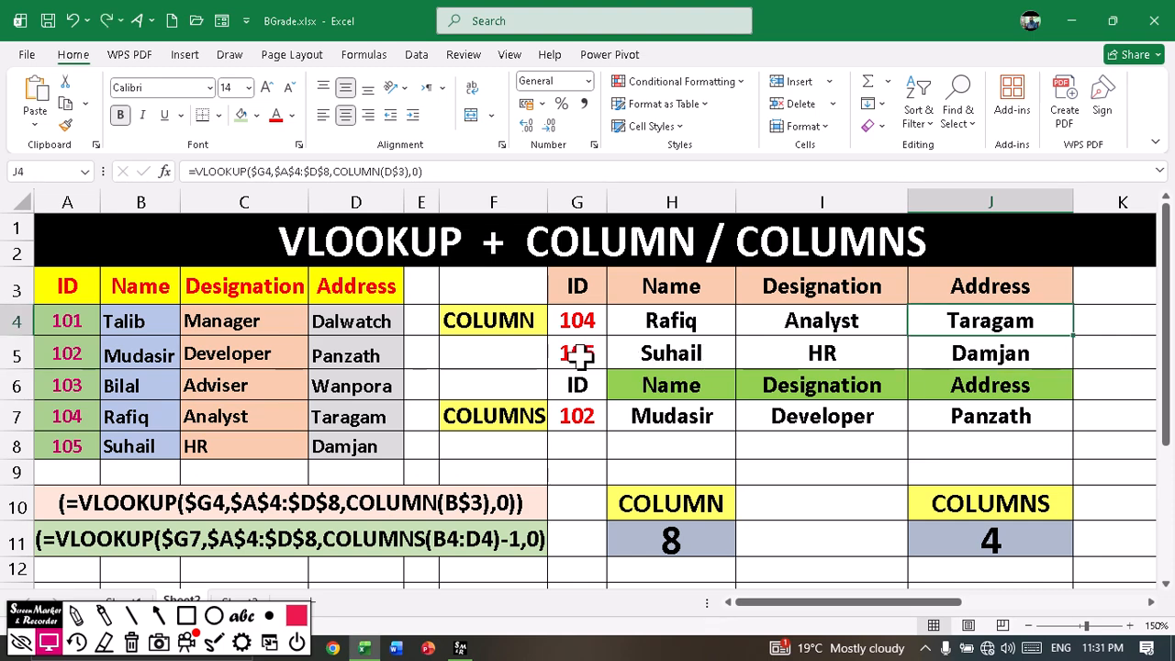
# - Clear the copied lookup row G5:J5 and the VLOOKUP formulas in H4:J4, keeping the ID in G4
pyautogui.moveTo(575, 359); pyautogui.dragTo(977, 349)
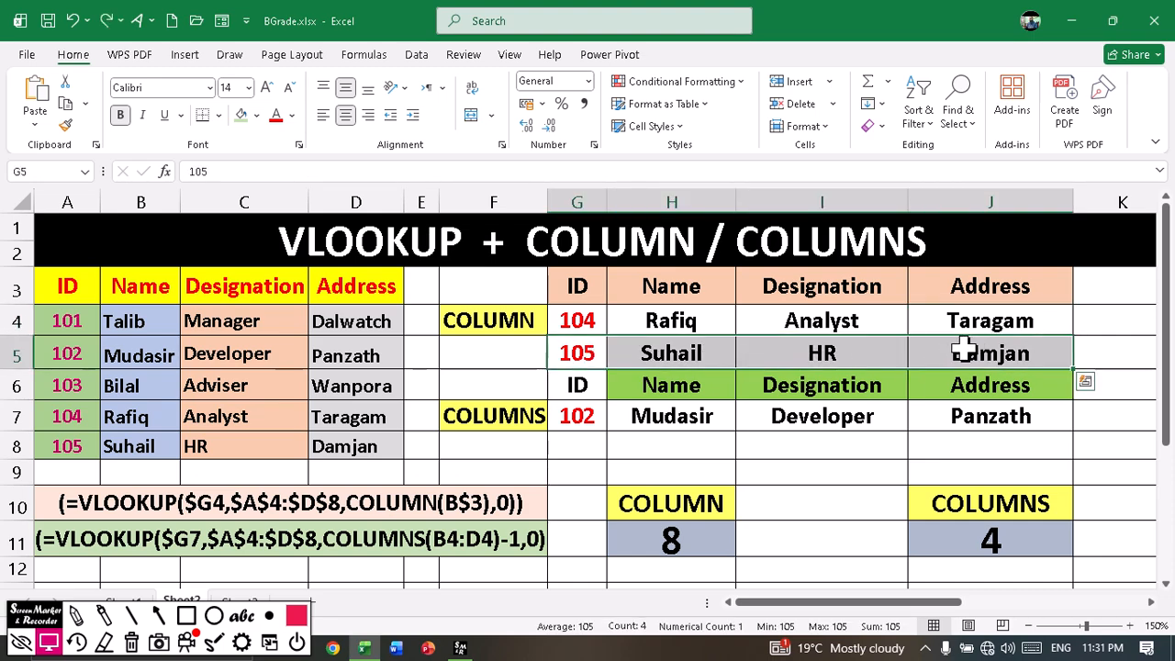
pyautogui.press('Delete')
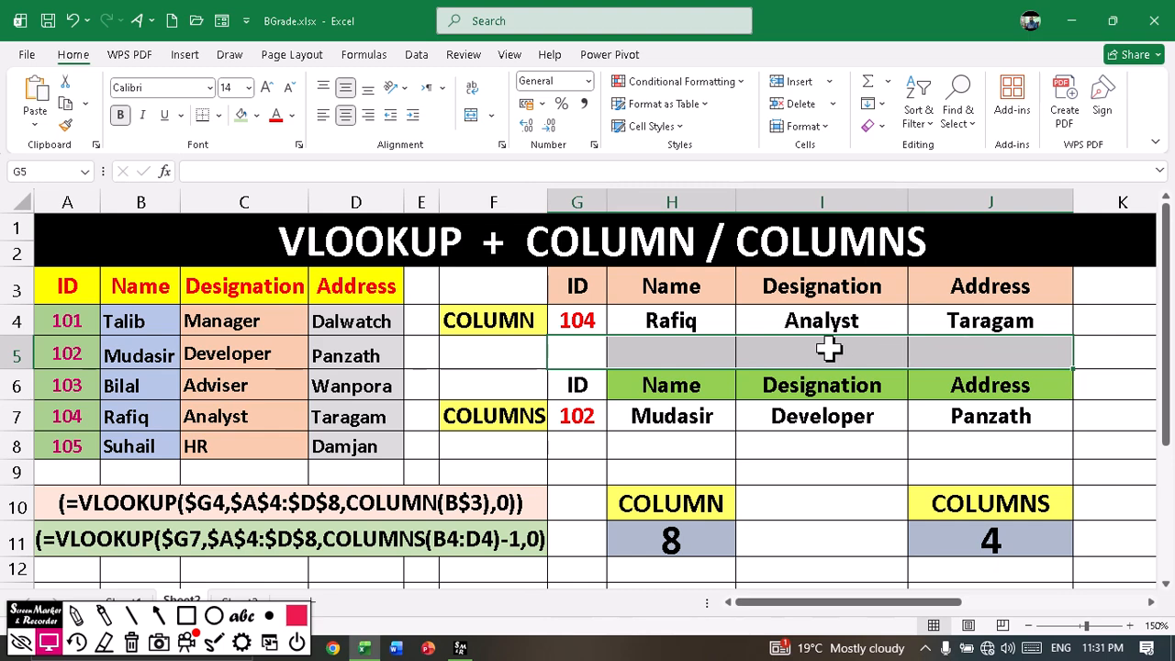
pyautogui.doubleClick(656, 323)
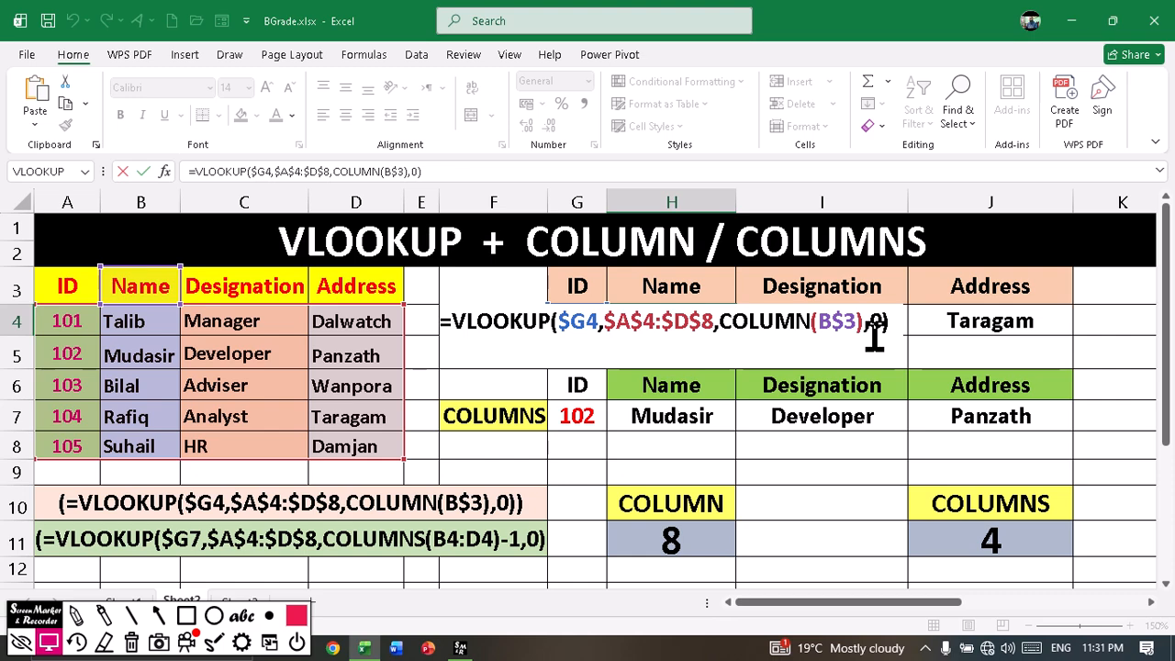
pyautogui.moveTo(890, 328); pyautogui.dragTo(442, 335)
pyautogui.press('BackSpace')
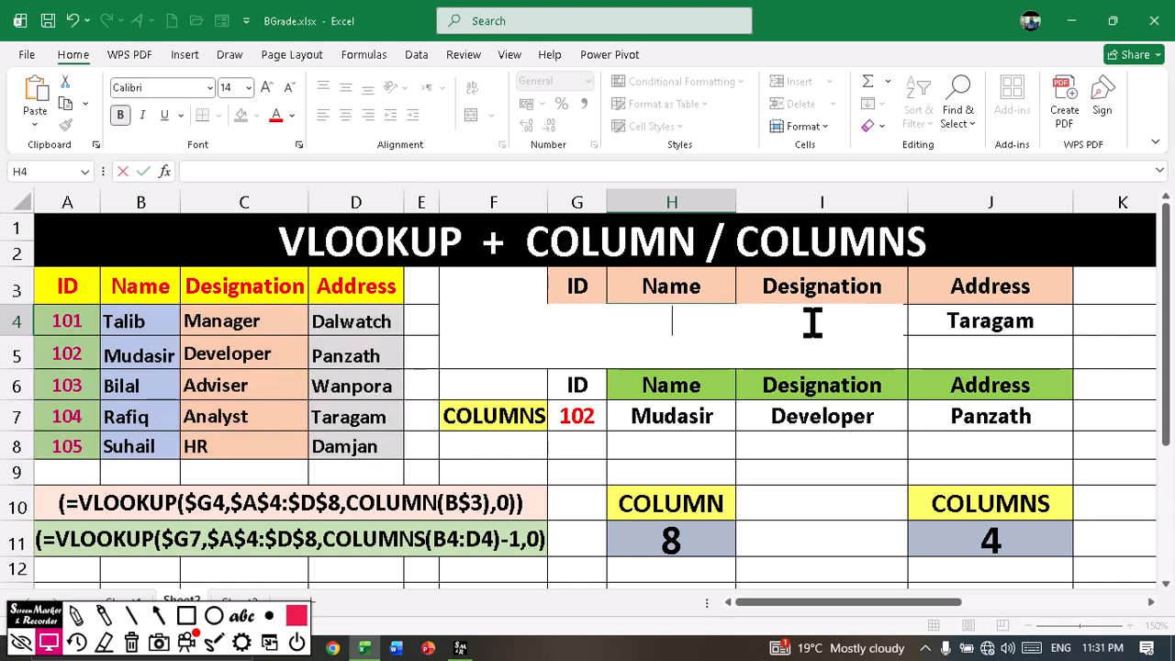
pyautogui.click(913, 411)
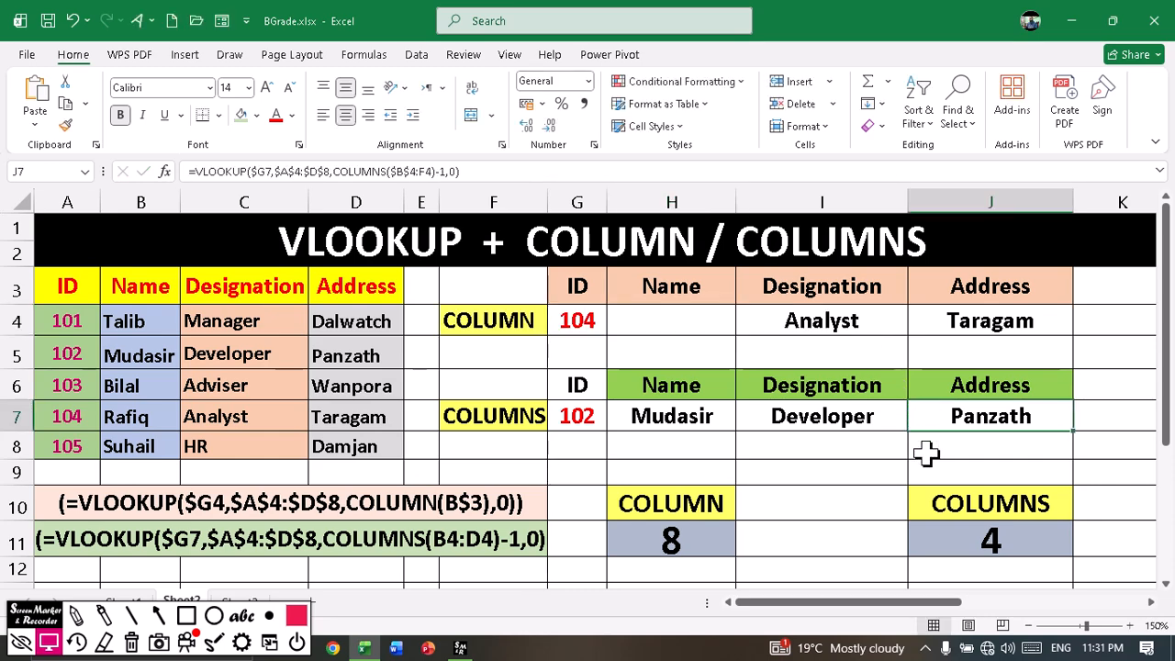
pyautogui.click(826, 324)
pyautogui.moveTo(916, 323); pyautogui.dragTo(952, 320)
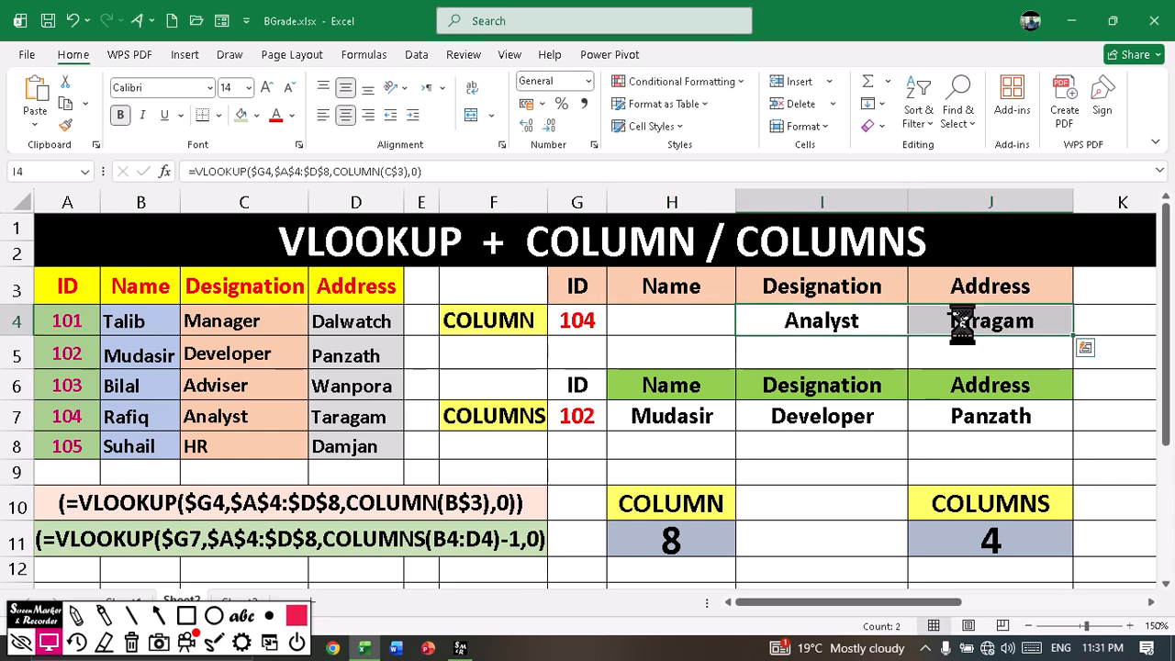
pyautogui.press('Delete')
# - Start a VLOOKUP formula in H4 with G4 as the lookup value and the absolute range $A$3:$D$8 as table array
pyautogui.click(705, 328)
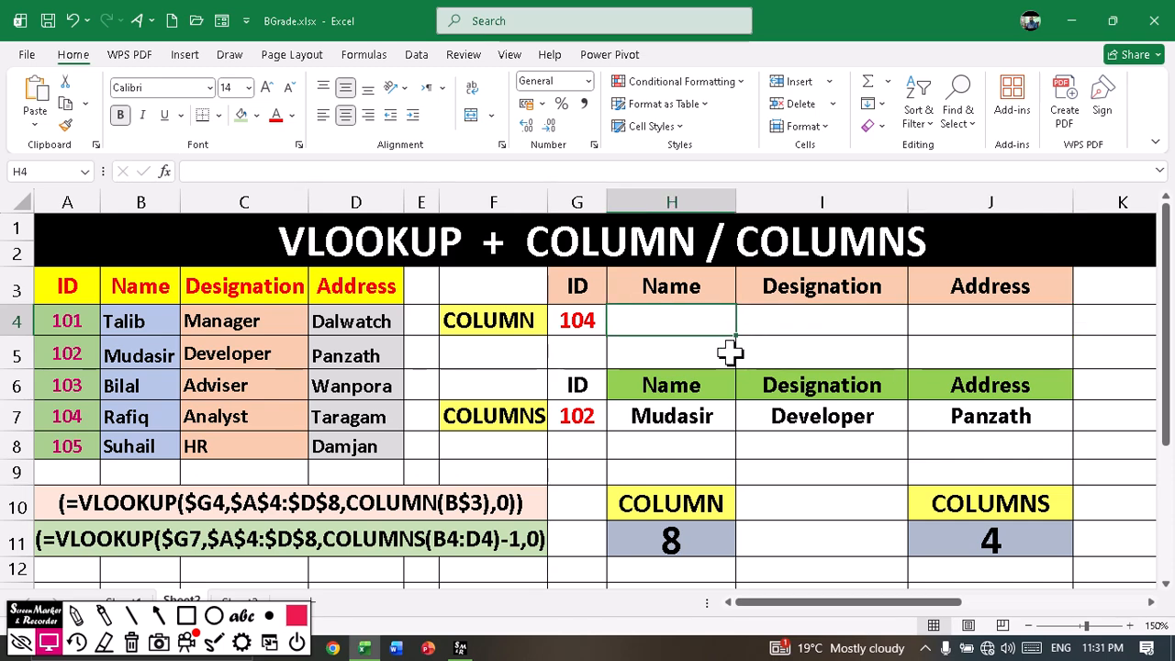
pyautogui.write('=')
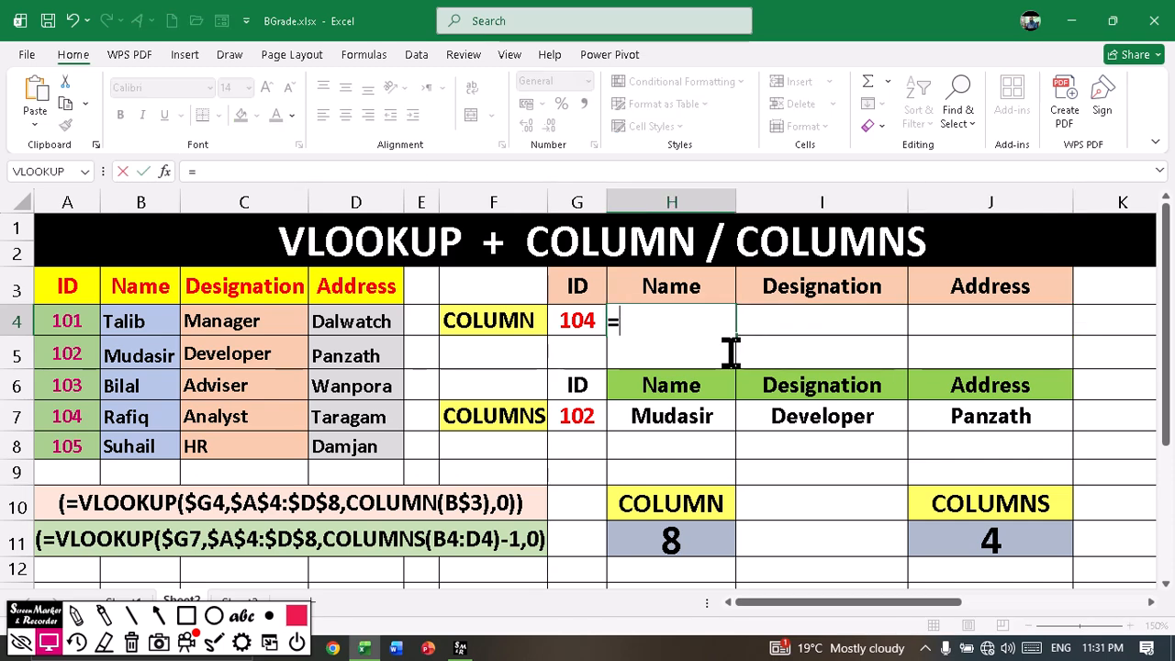
pyautogui.write('VLOOKU')
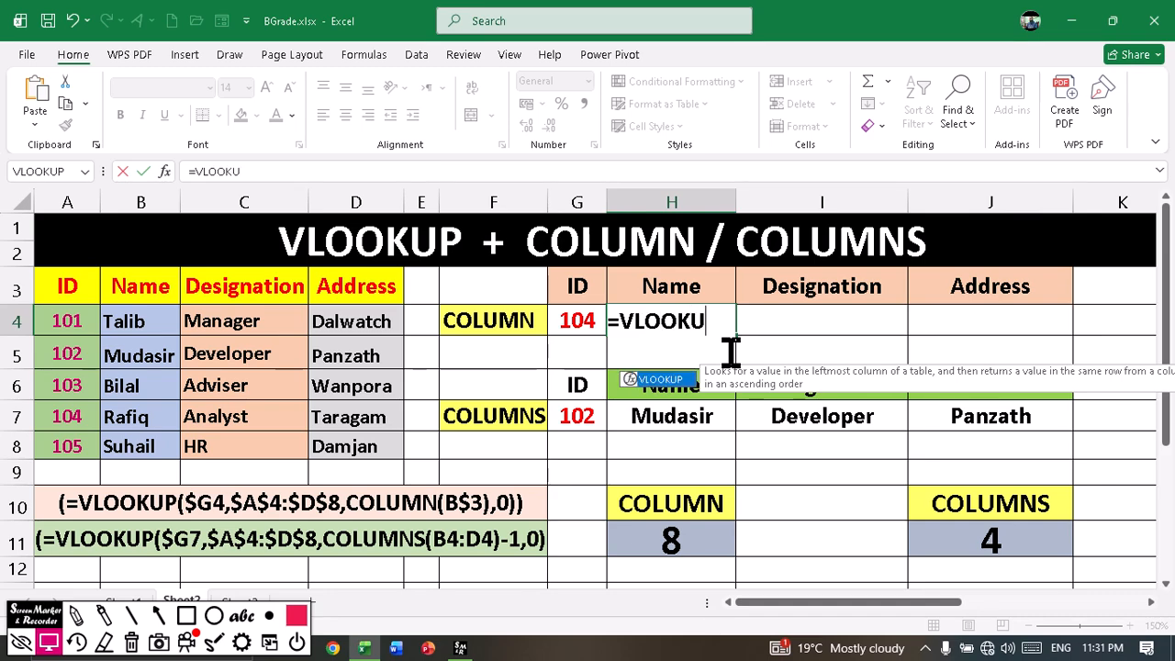
pyautogui.write('P(')
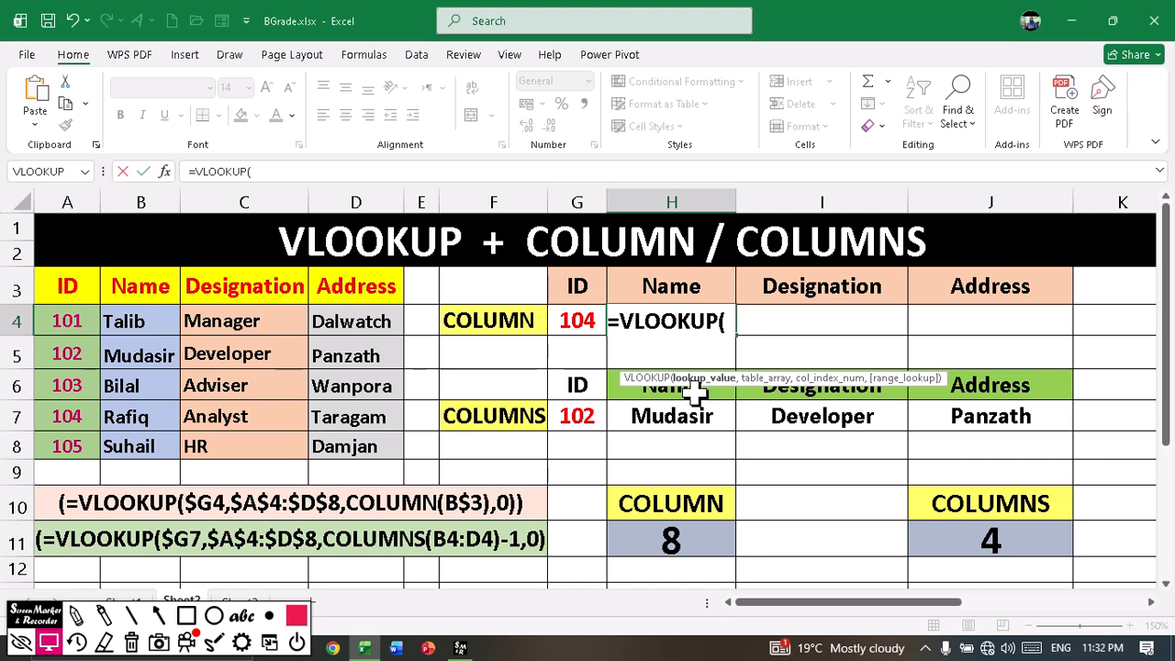
pyautogui.click(571, 321)
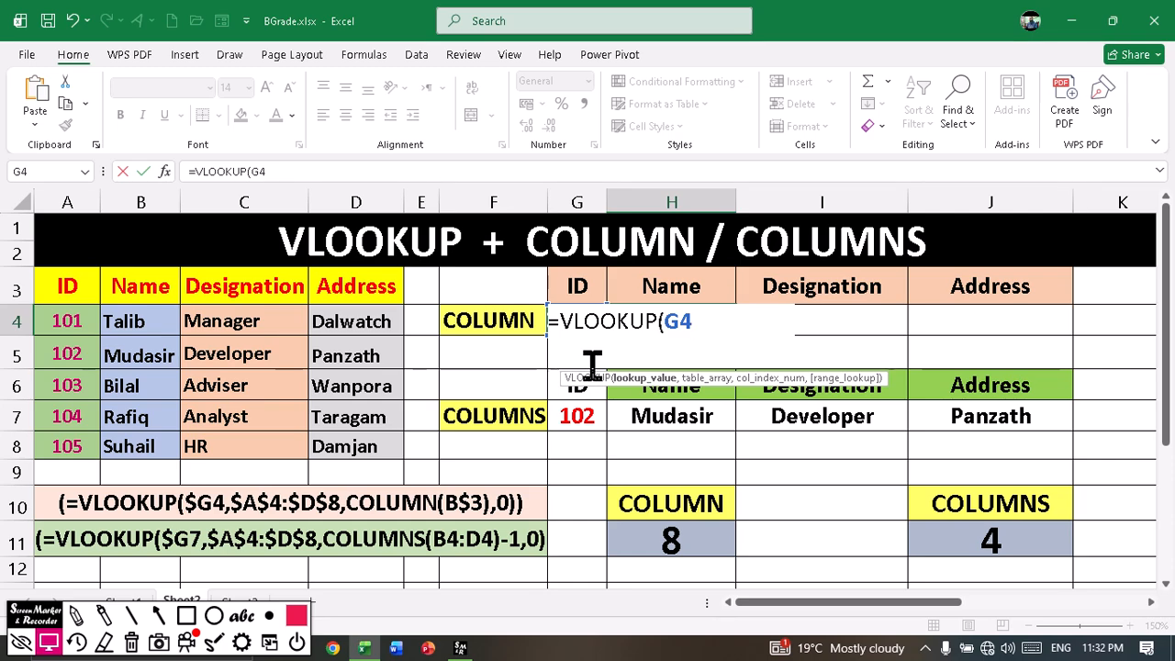
pyautogui.write(',')
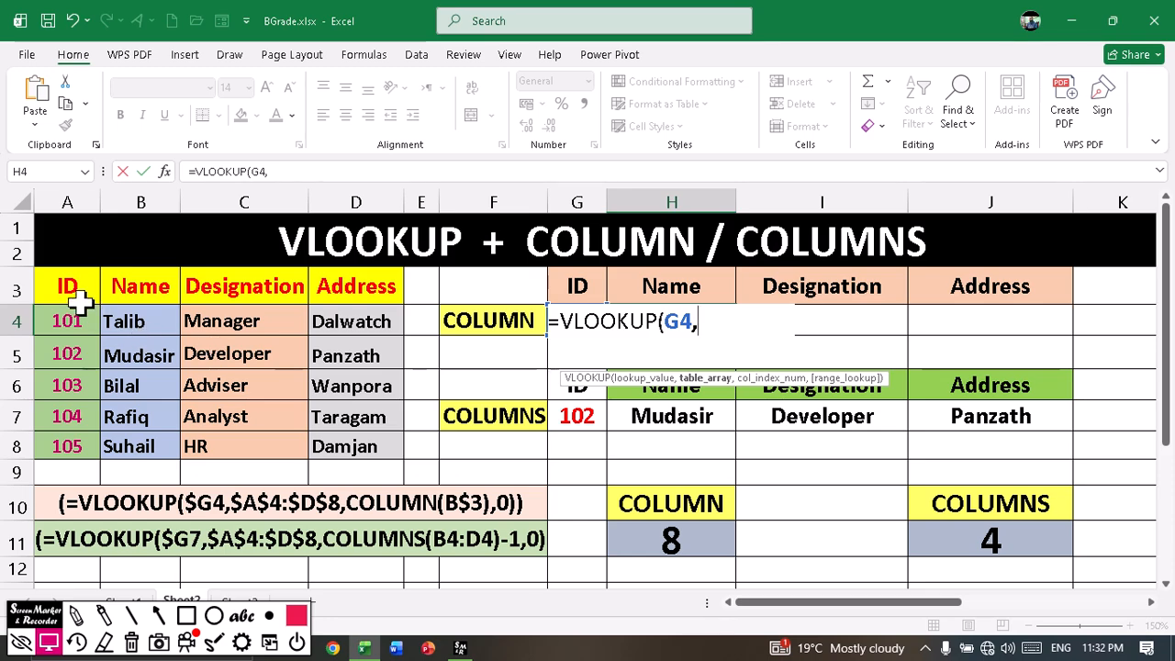
pyautogui.moveTo(69, 291); pyautogui.dragTo(367, 445)
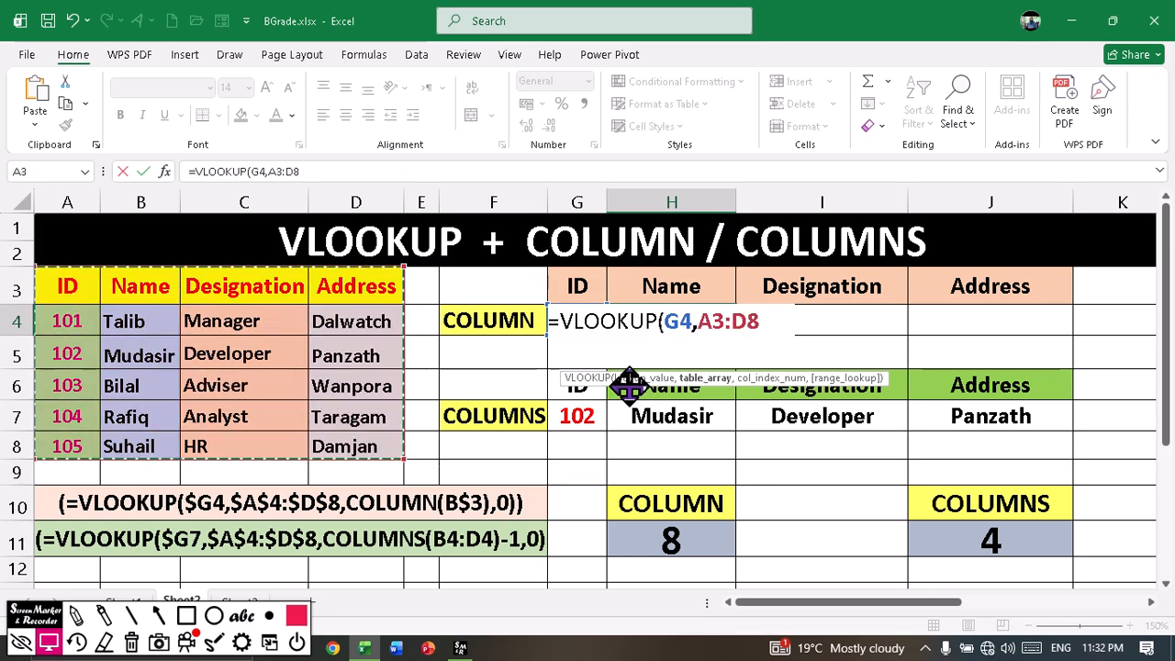
pyautogui.press('F4')
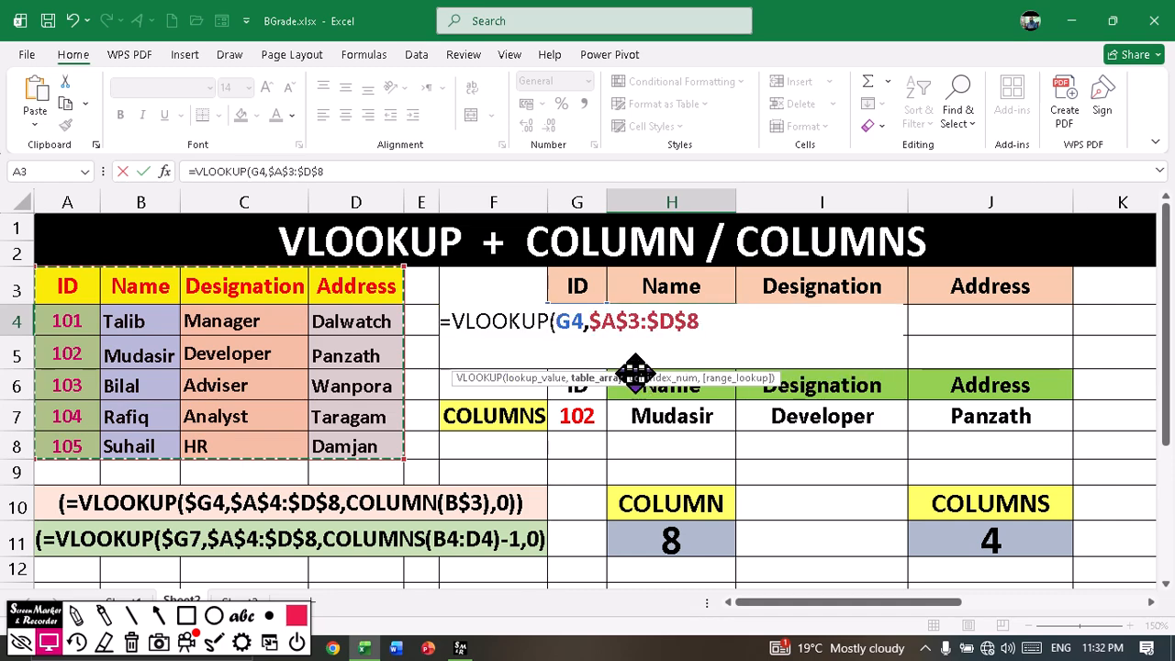
# - Lock only the column of the lookup value in the H4 formula, making it $G4
pyautogui.click(555, 321)
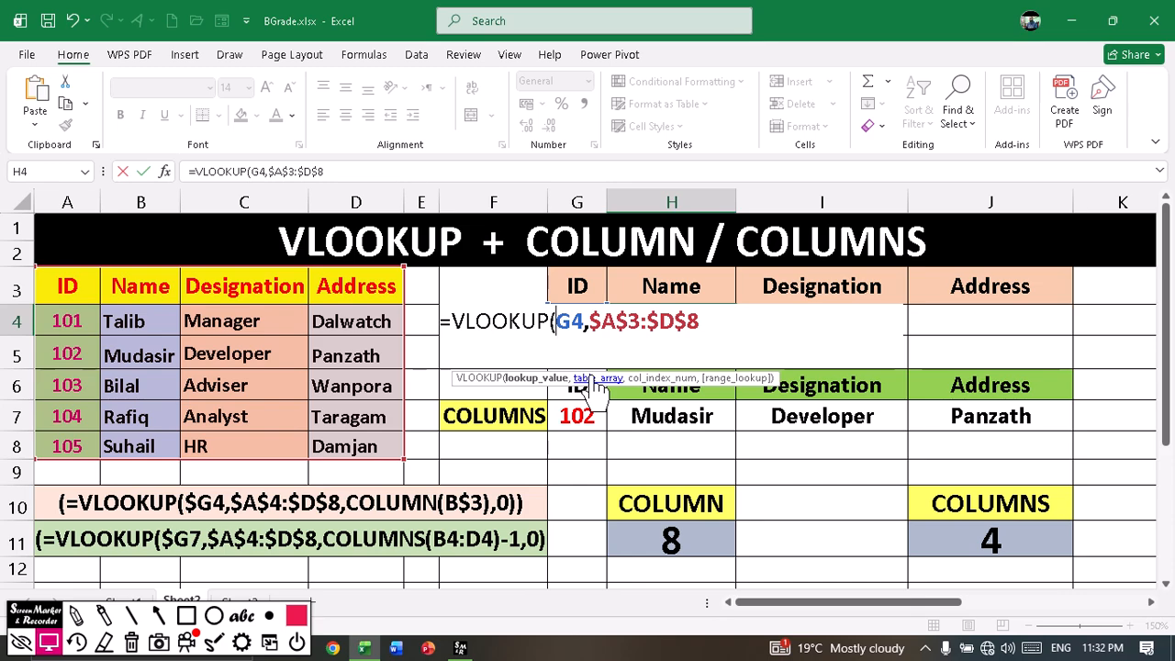
pyautogui.press('F4')
pyautogui.press('F4')
pyautogui.press('F4')
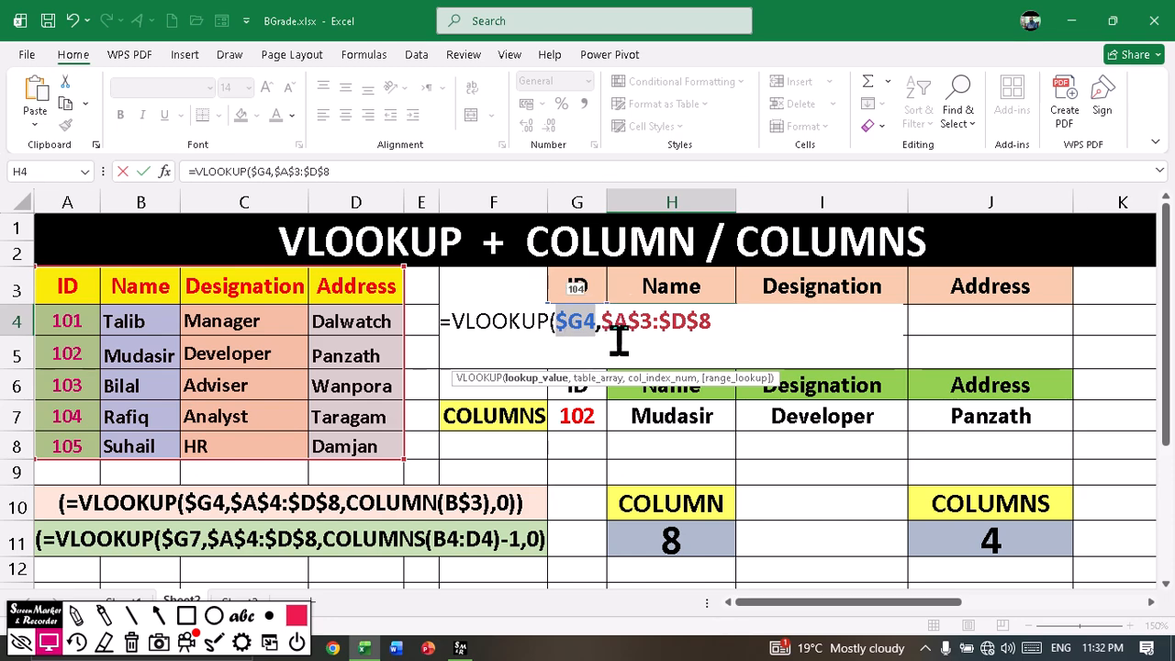
# - Add the COLUMN function as the H4 formula's column index argument, box its syntax hint in red and clear the box
pyautogui.click(713, 323)
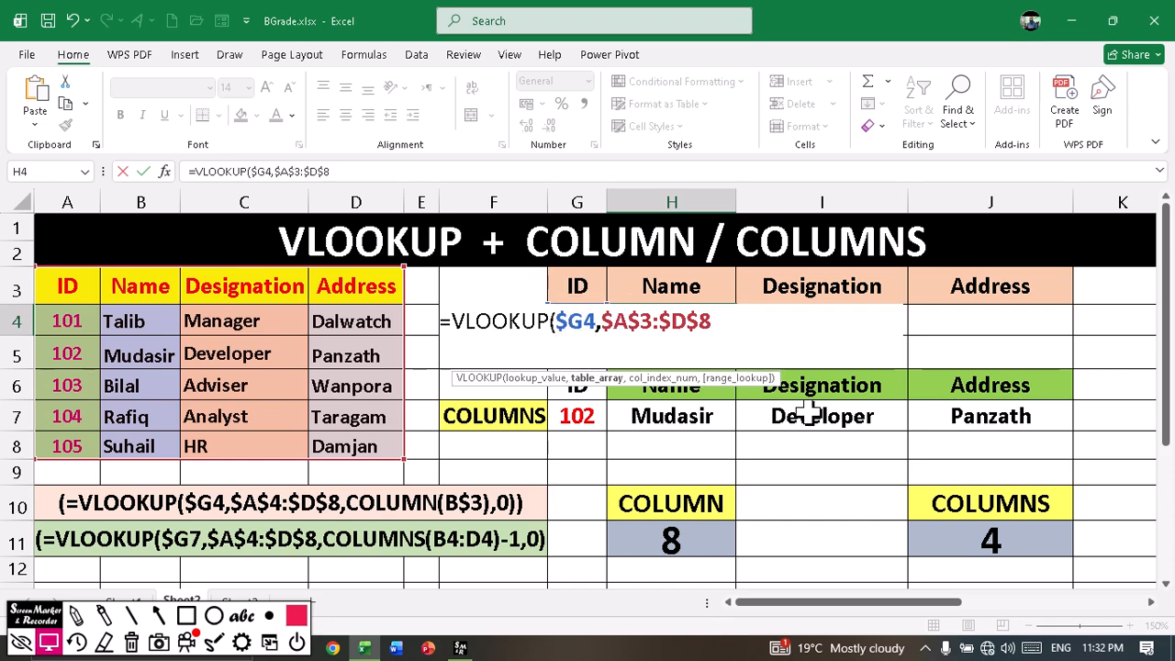
pyautogui.write(',')
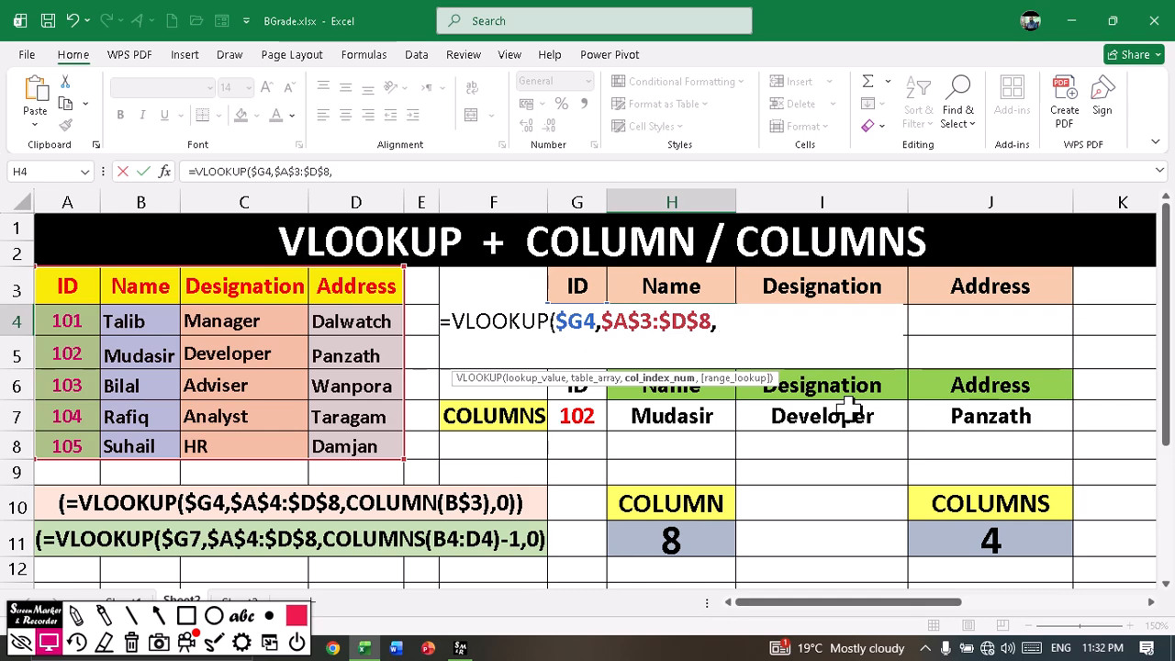
pyautogui.write('COLU')
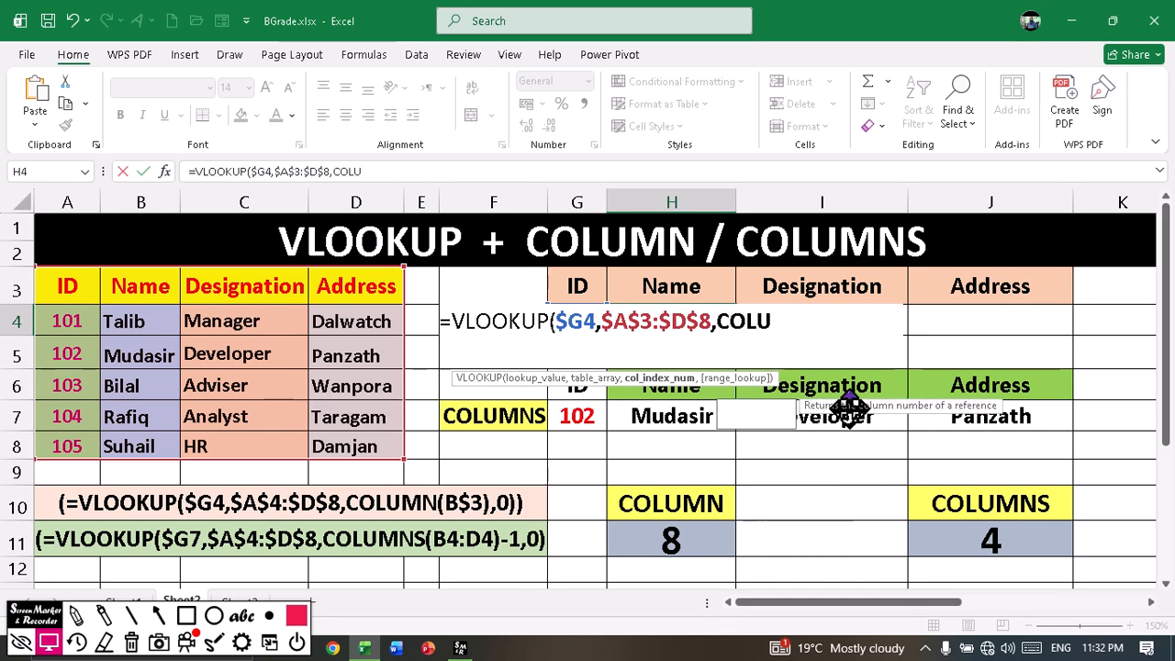
pyautogui.write('MN(')
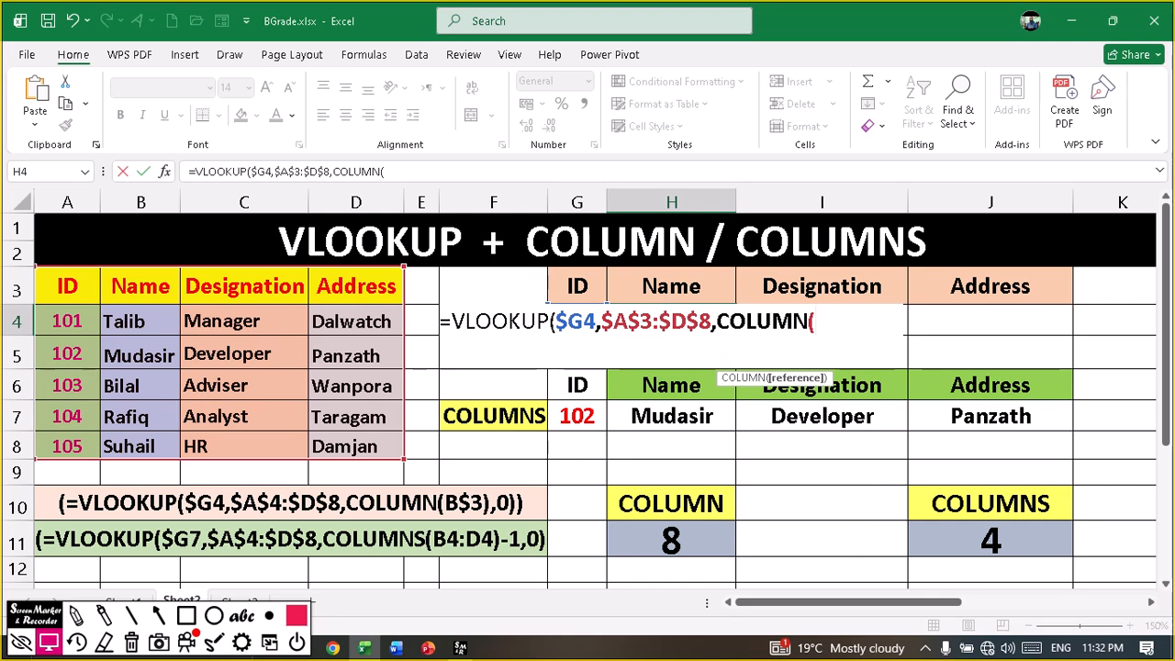
pyautogui.moveTo(708, 358)
pyautogui.mouseDown()
pyautogui.moveTo(756, 393)
pyautogui.moveTo(843, 393)
pyautogui.mouseUp()
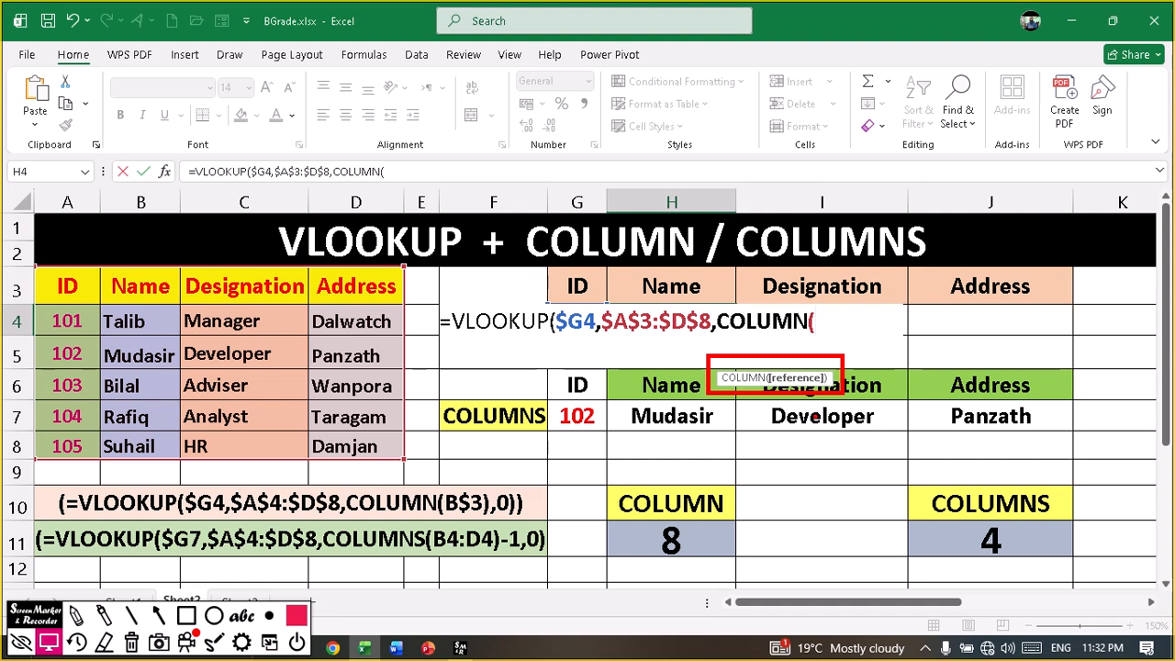
pyautogui.press('Escape')
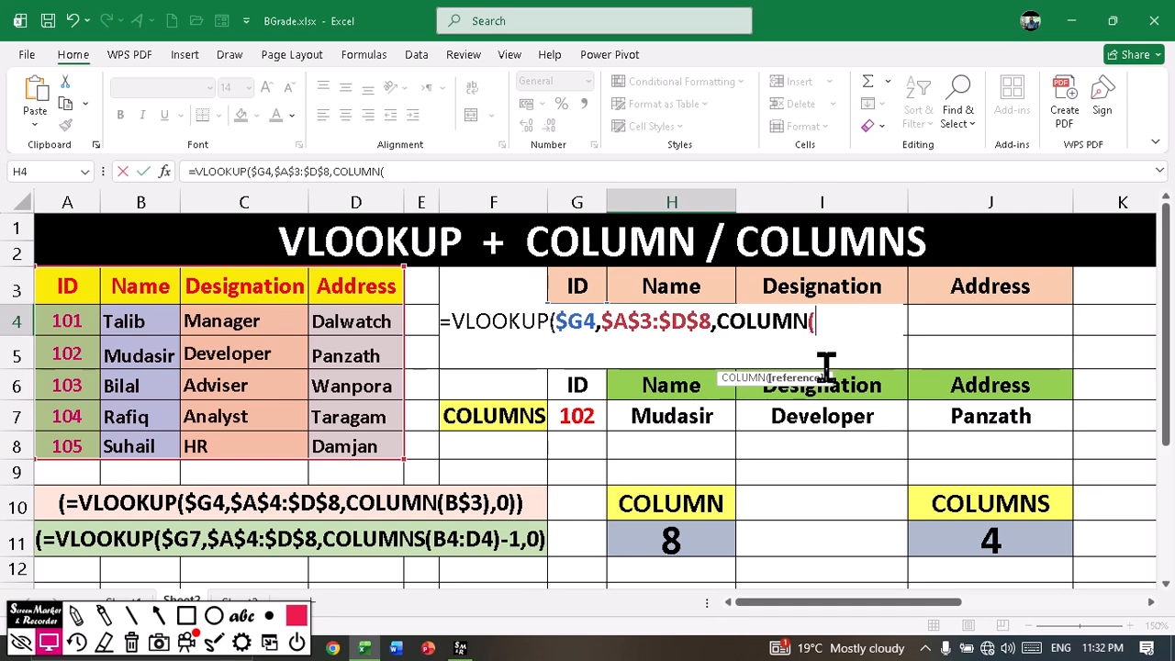
# - Complete the H4 formula with B$3 as the COLUMN reference and 0 for exact match, and fill it across to J4
pyautogui.click(145, 290)
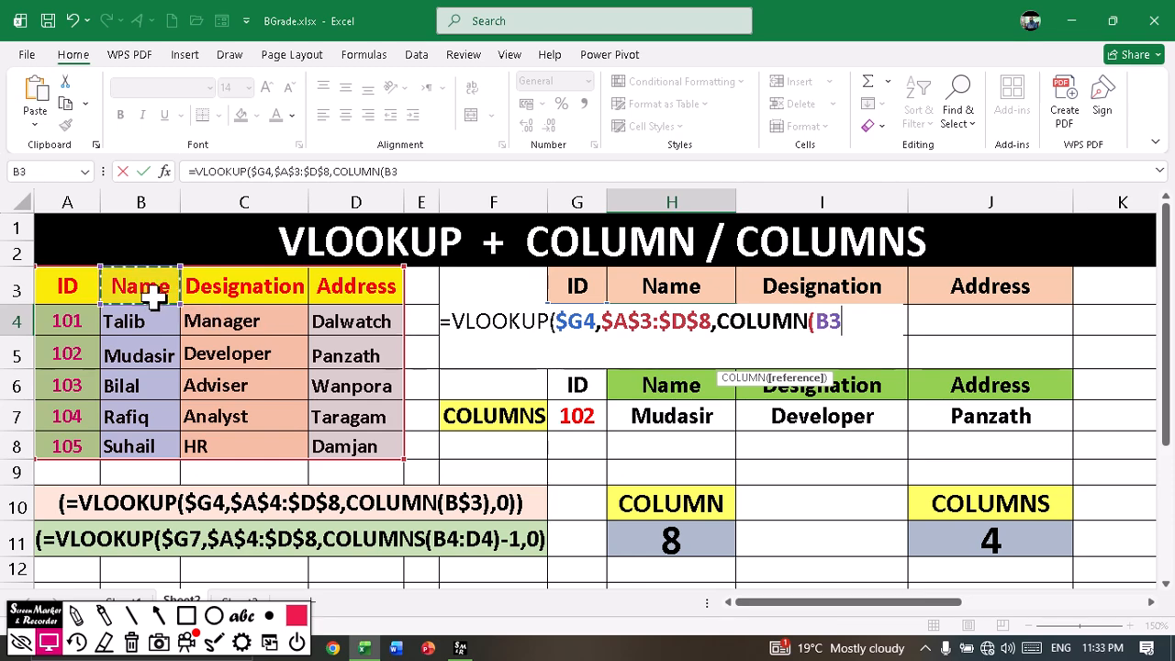
pyautogui.click(826, 320)
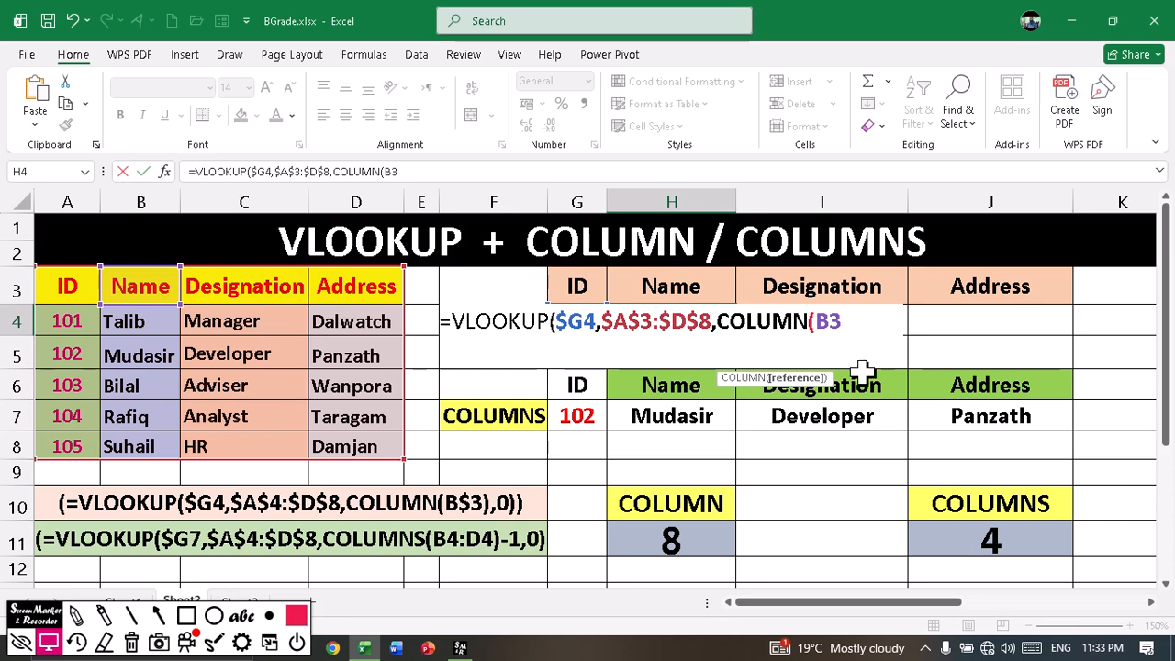
pyautogui.press('F4')
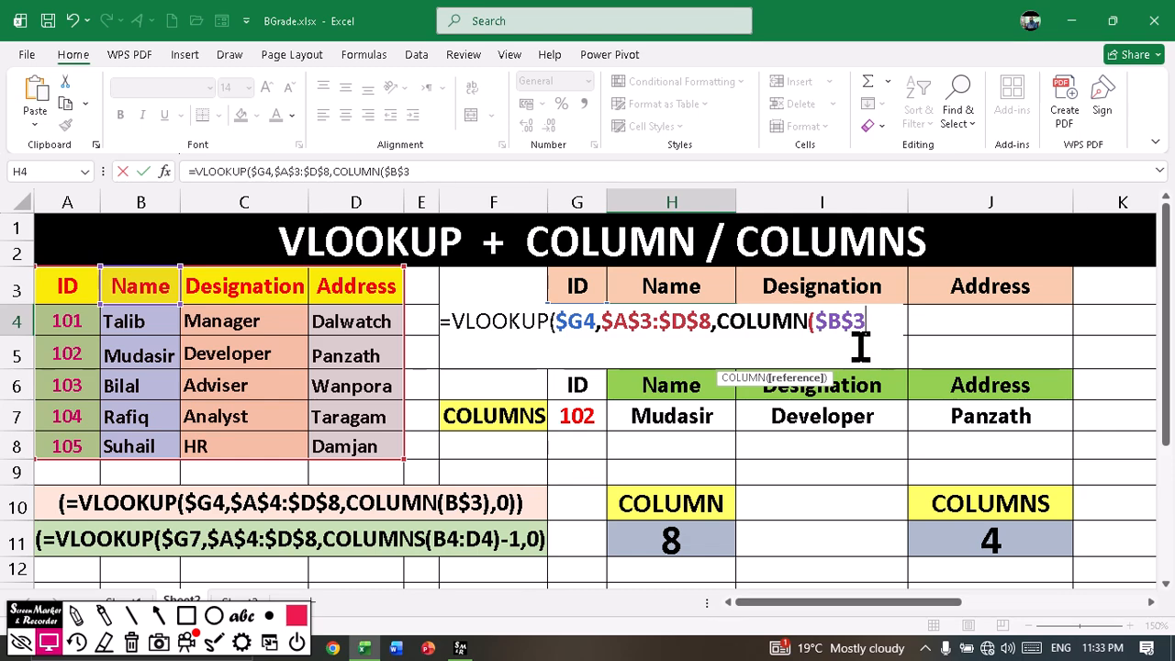
pyautogui.press('F4')
pyautogui.write('),')
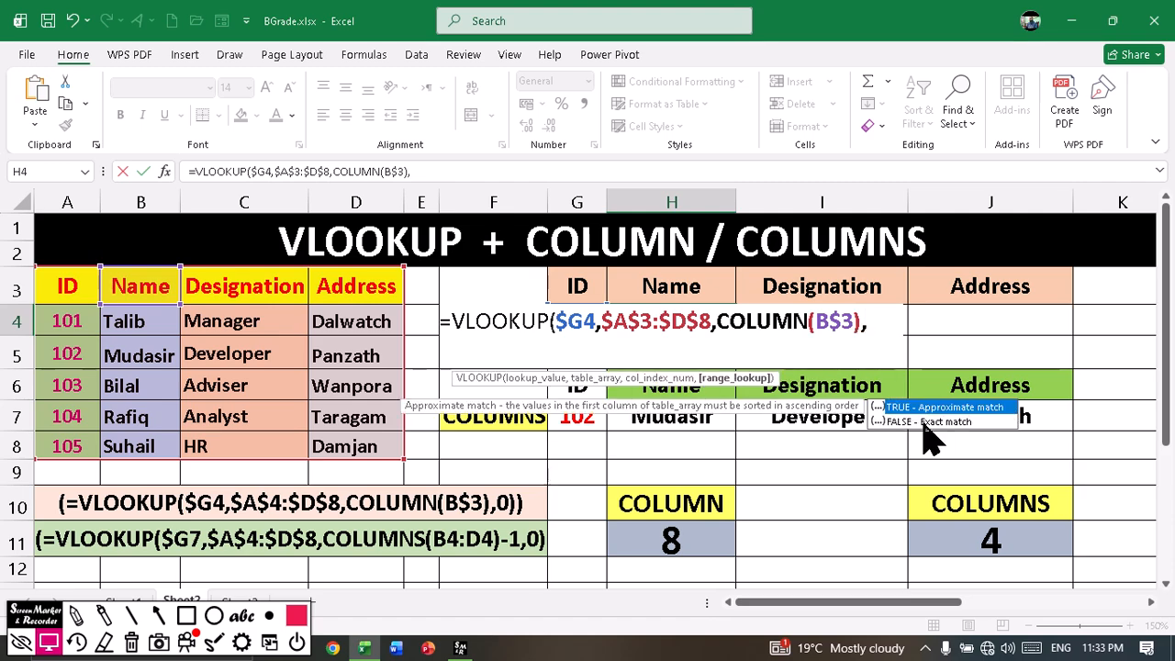
pyautogui.write('0)')
pyautogui.press('Return')
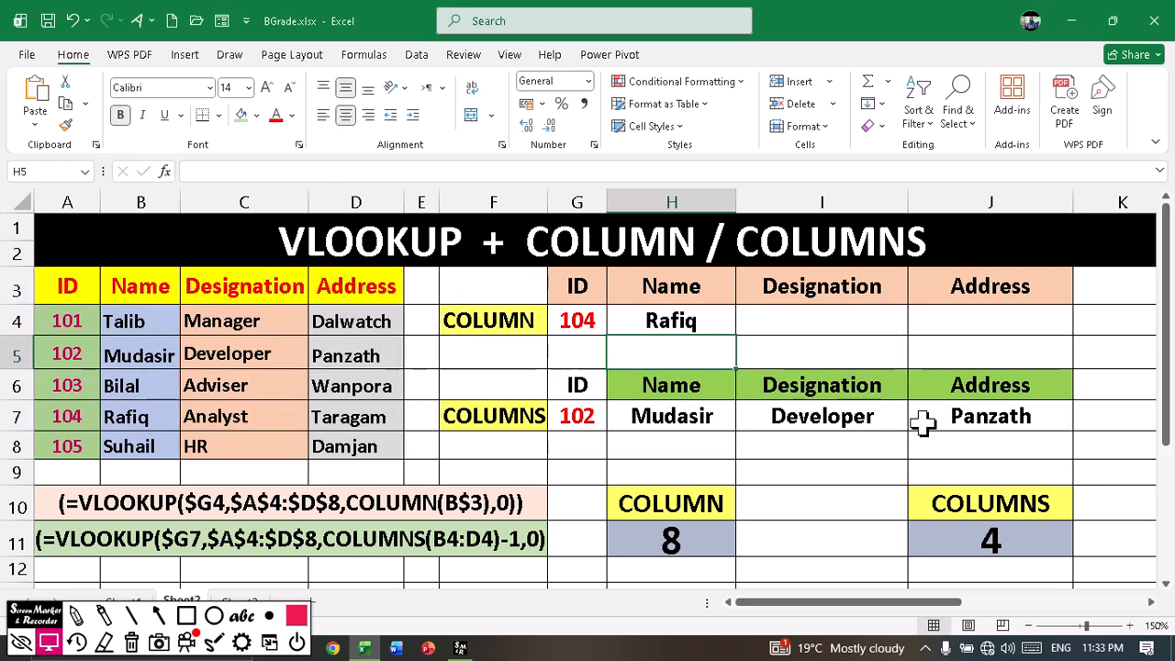
pyautogui.click(716, 333)
pyautogui.moveTo(718, 336); pyautogui.dragTo(1010, 341)
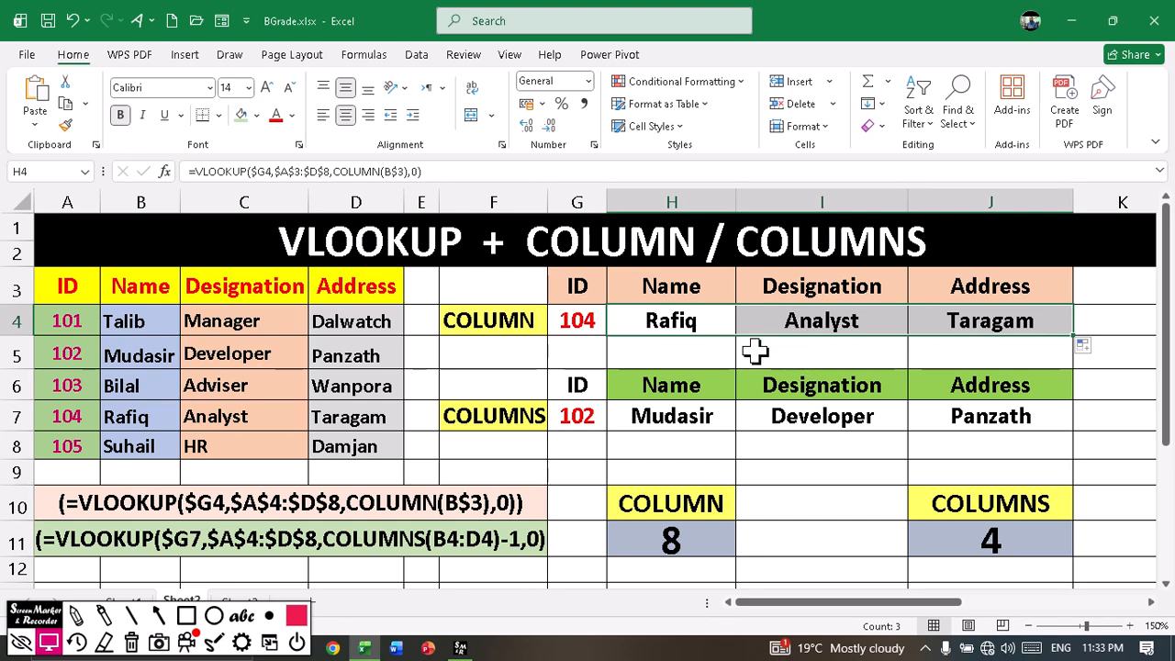
# - Open the H7 formula, underline VLOOKUP, $G7 and $A$4:$D$8 in red, circle the column G header and draw an arrow to $G7
pyautogui.doubleClick(668, 416)
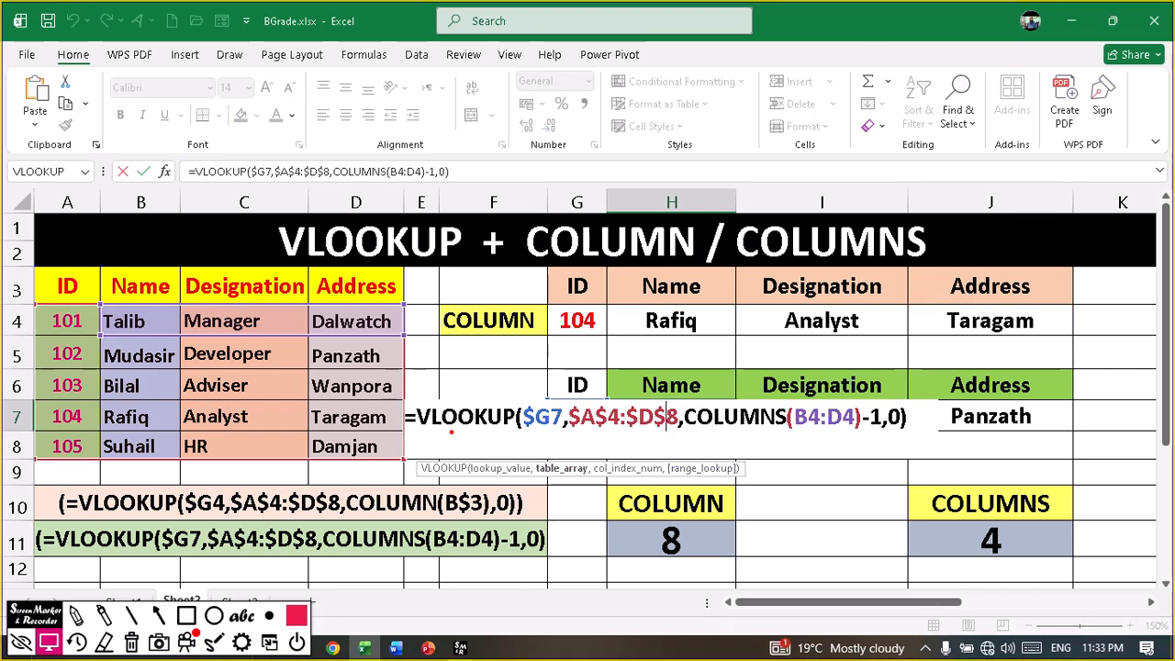
pyautogui.moveTo(418, 436); pyautogui.dragTo(548, 432)
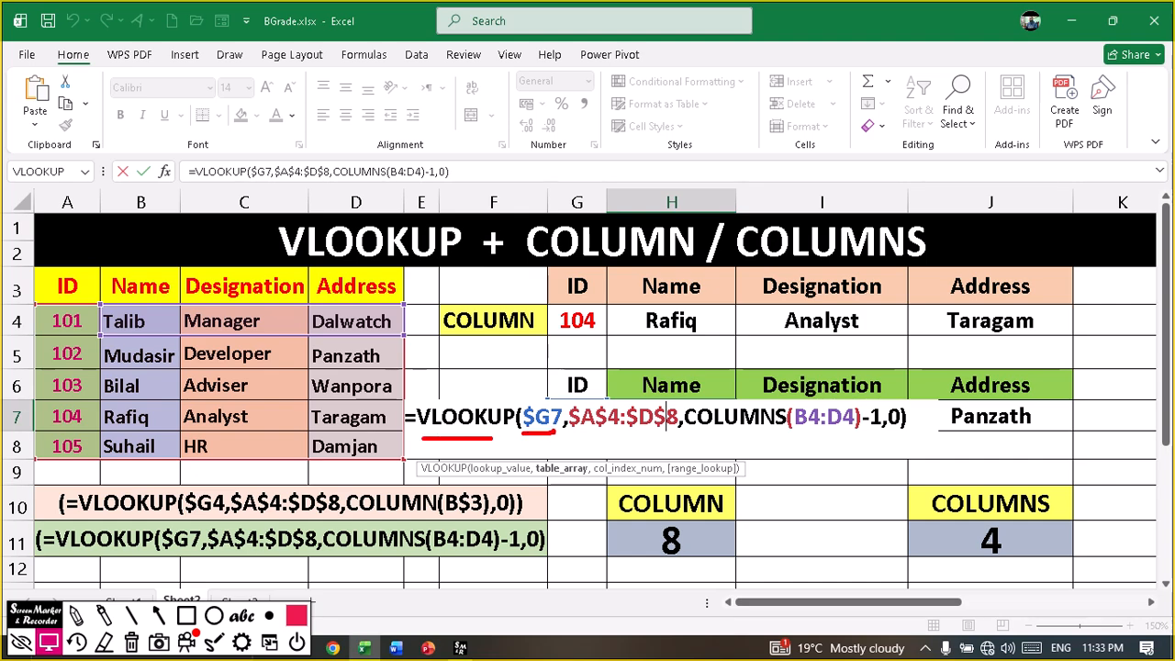
pyautogui.moveTo(601, 184)
pyautogui.mouseDown()
pyautogui.moveTo(562, 235)
pyautogui.moveTo(617, 169)
pyautogui.mouseUp()
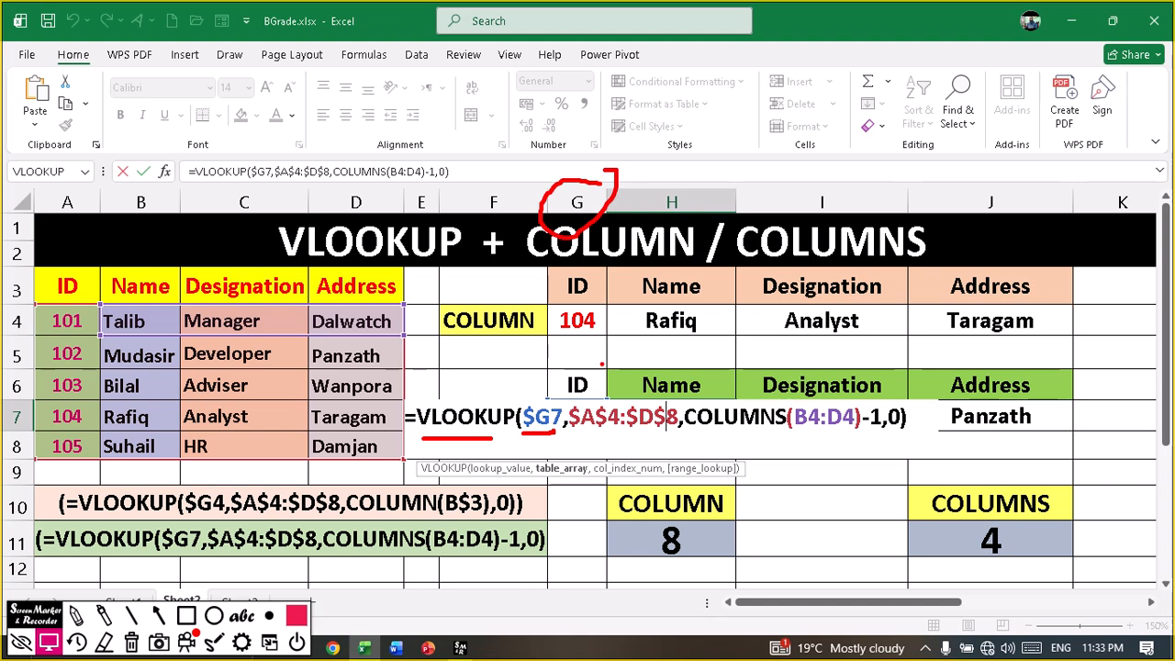
pyautogui.moveTo(520, 376); pyautogui.dragTo(548, 398)
pyautogui.moveTo(547, 398); pyautogui.dragTo(527, 394)
pyautogui.moveTo(570, 430); pyautogui.dragTo(652, 436)
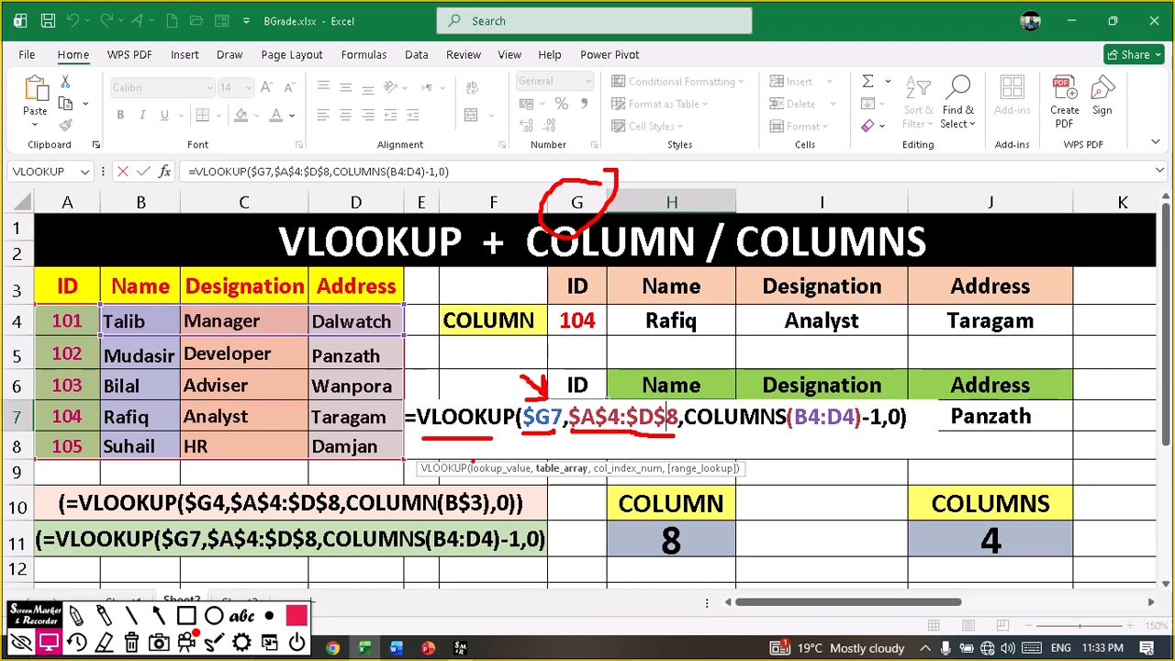
# - Link $G7 and $A$4:$D$8 to their argument hints in red, box the table A3:D8, underline COLUMNS and box B4:D4
pyautogui.moveTo(470, 465)
pyautogui.mouseDown()
pyautogui.moveTo(507, 479)
pyautogui.moveTo(528, 471)
pyautogui.moveTo(536, 437)
pyautogui.moveTo(559, 478)
pyautogui.moveTo(590, 481)
pyautogui.moveTo(603, 438)
pyautogui.mouseUp()
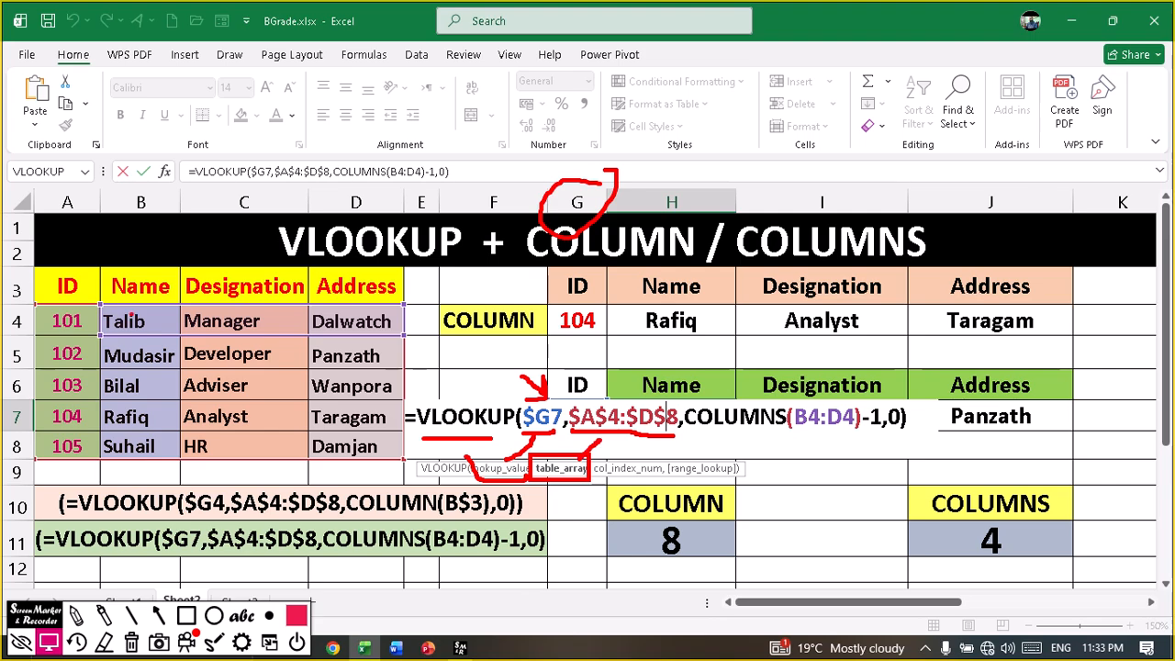
pyautogui.moveTo(38, 267)
pyautogui.mouseDown()
pyautogui.moveTo(99, 322)
pyautogui.moveTo(409, 435)
pyautogui.moveTo(409, 463)
pyautogui.mouseUp()
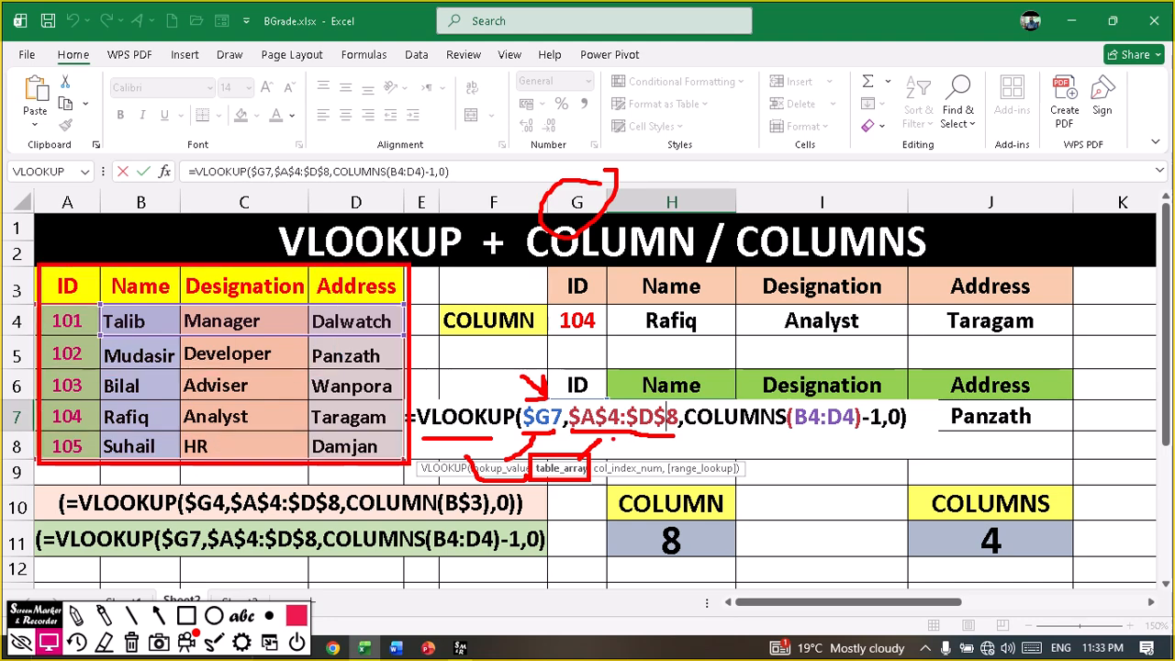
pyautogui.moveTo(652, 451); pyautogui.dragTo(810, 444)
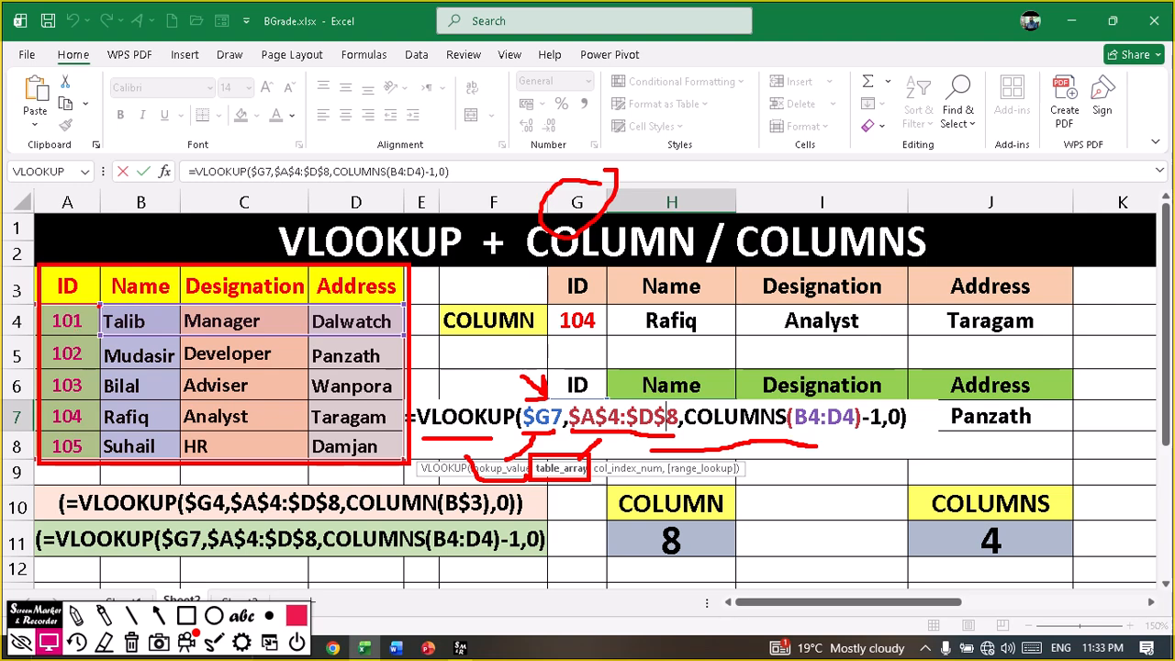
pyautogui.moveTo(99, 306)
pyautogui.mouseDown()
pyautogui.moveTo(120, 326)
pyautogui.moveTo(336, 321)
pyautogui.moveTo(404, 338)
pyautogui.mouseUp()
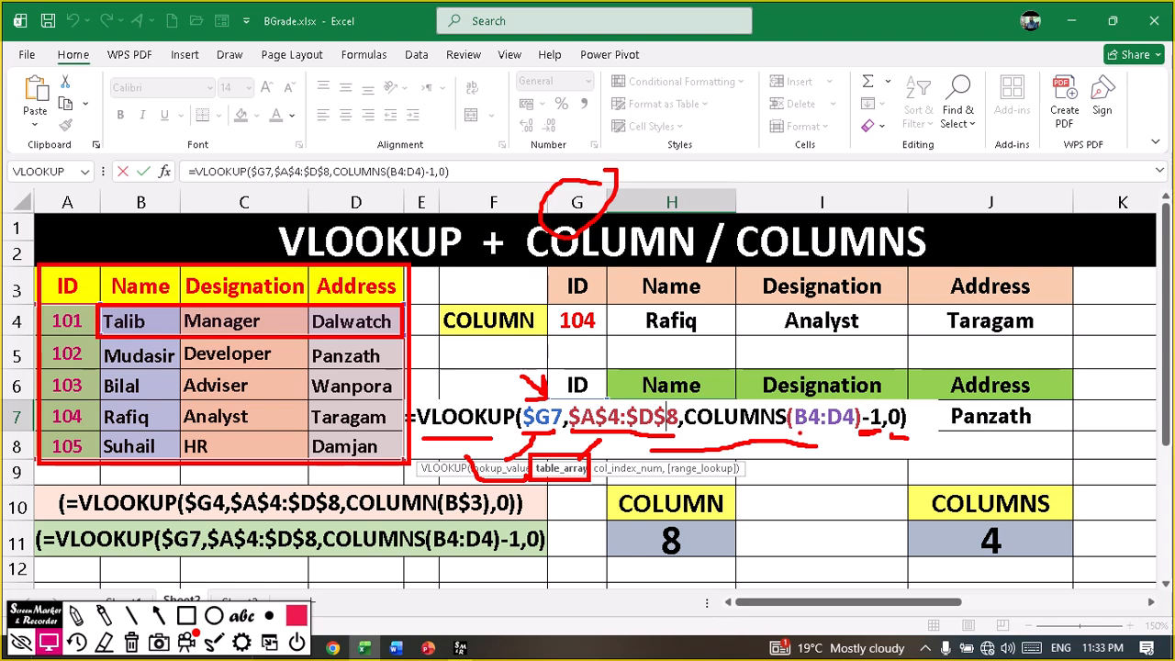
# - Underline B4:D4 in the formula, mark the -1, draw an arrow down to a 3 and number the Name, Designation and Address headers 1 to 3
pyautogui.moveTo(795, 433); pyautogui.dragTo(846, 434)
pyautogui.moveTo(881, 404); pyautogui.dragTo(894, 370)
pyautogui.moveTo(828, 436)
pyautogui.mouseDown()
pyautogui.moveTo(830, 463)
pyautogui.moveTo(840, 454)
pyautogui.mouseUp()
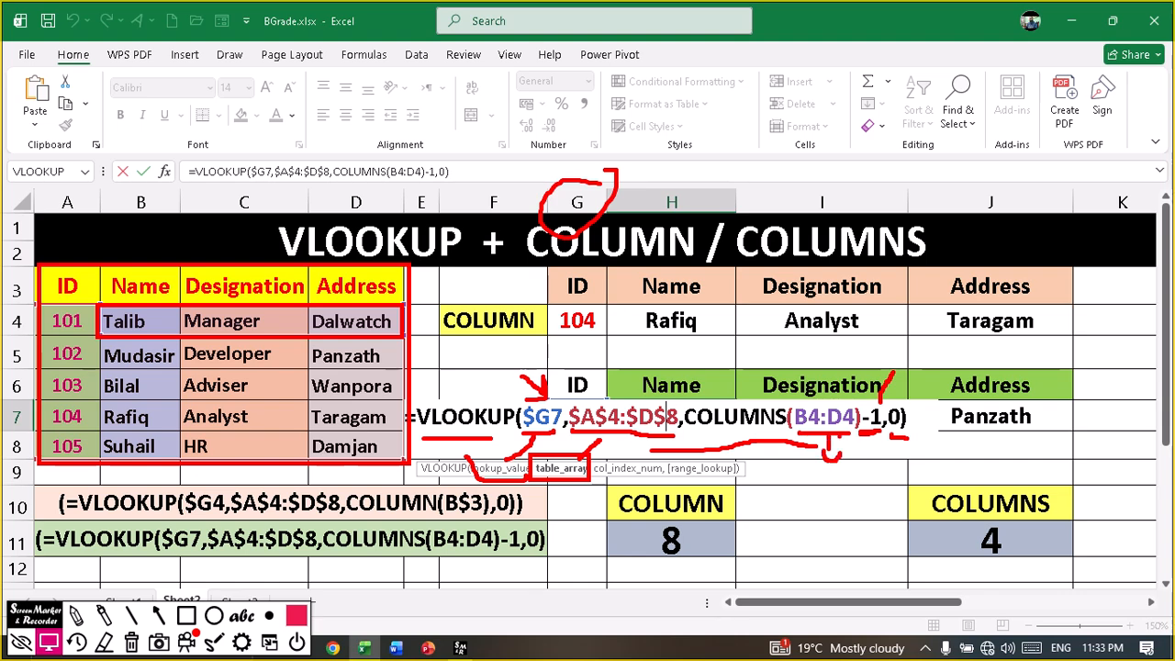
pyautogui.moveTo(818, 475)
pyautogui.mouseDown()
pyautogui.moveTo(837, 480)
pyautogui.moveTo(823, 495)
pyautogui.mouseUp()
pyautogui.moveTo(134, 273)
pyautogui.mouseDown()
pyautogui.moveTo(149, 295)
pyautogui.moveTo(358, 297)
pyautogui.mouseUp()
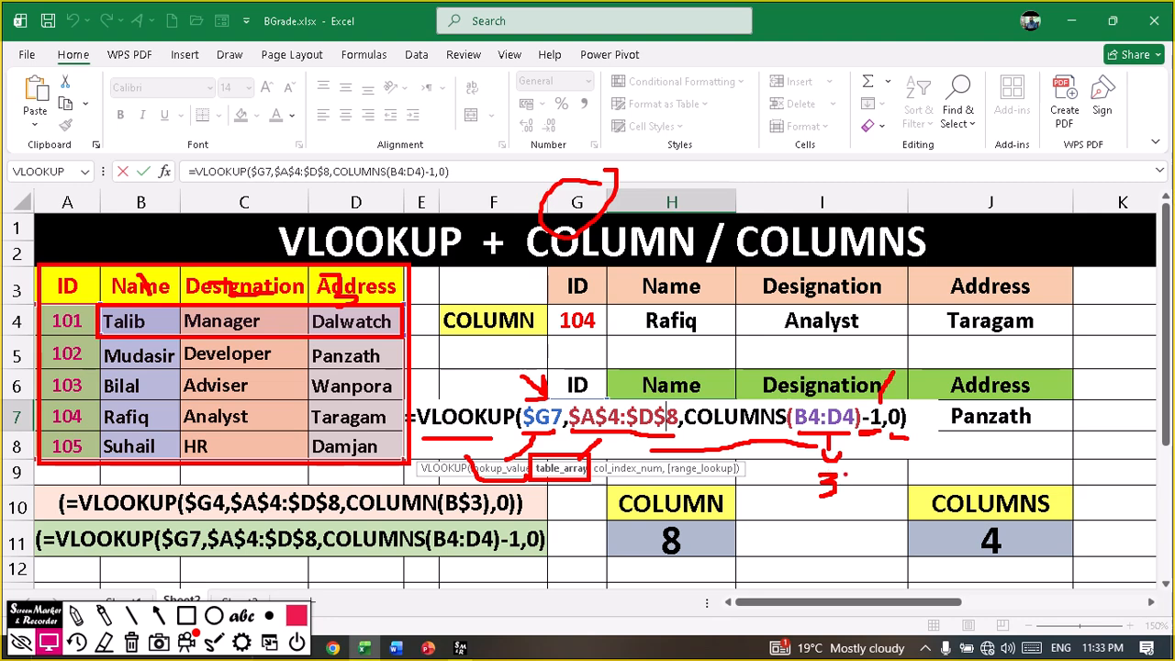
# - Box $A$4:$D$8 in the formula in red, number the table columns 1 to 4 in blue and outline B4:D4 in blue
pyautogui.moveTo(560, 399)
pyautogui.mouseDown()
pyautogui.moveTo(590, 430)
pyautogui.moveTo(679, 434)
pyautogui.mouseUp()
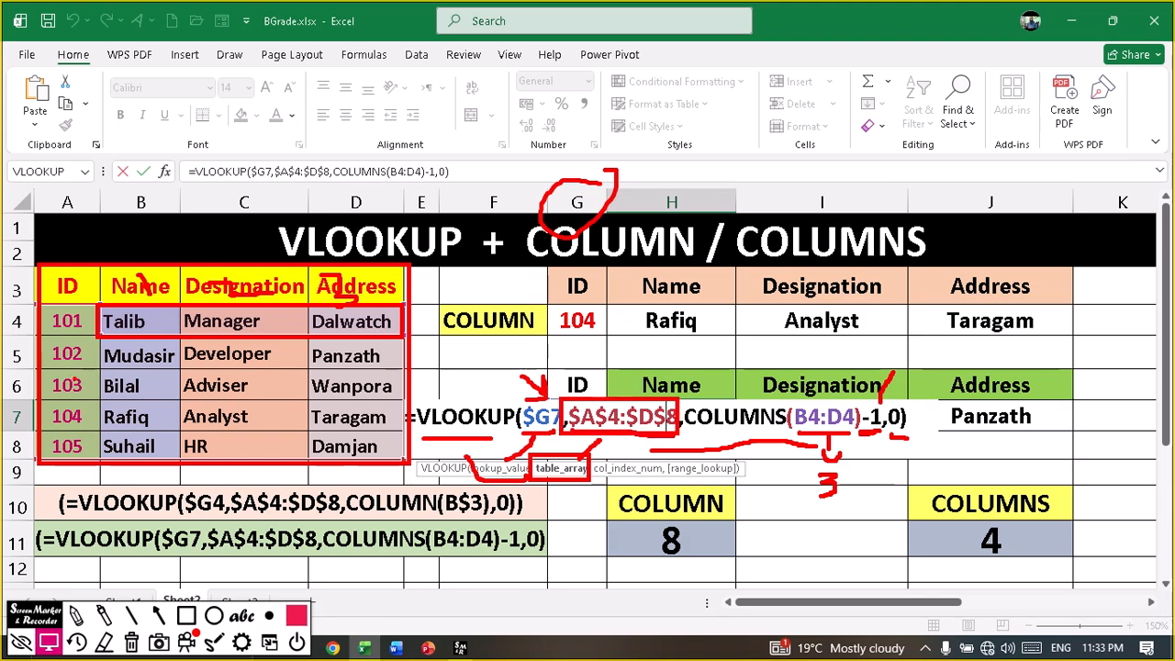
pyautogui.moveTo(59, 369); pyautogui.dragTo(72, 410)
pyautogui.moveTo(122, 370); pyautogui.dragTo(177, 397)
pyautogui.moveTo(235, 356); pyautogui.dragTo(241, 405)
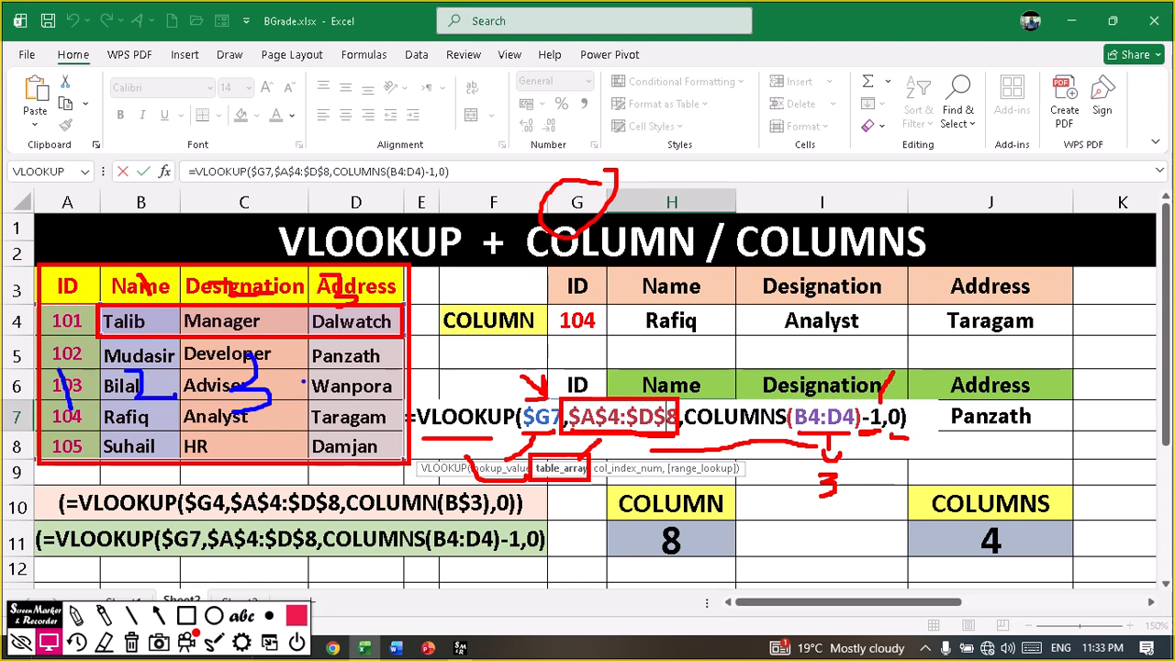
pyautogui.moveTo(335, 371)
pyautogui.mouseDown()
pyautogui.moveTo(353, 389)
pyautogui.moveTo(363, 384)
pyautogui.mouseUp()
pyautogui.moveTo(360, 371); pyautogui.dragTo(369, 420)
pyautogui.moveTo(91, 295)
pyautogui.mouseDown()
pyautogui.moveTo(125, 345)
pyautogui.moveTo(413, 345)
pyautogui.mouseUp()
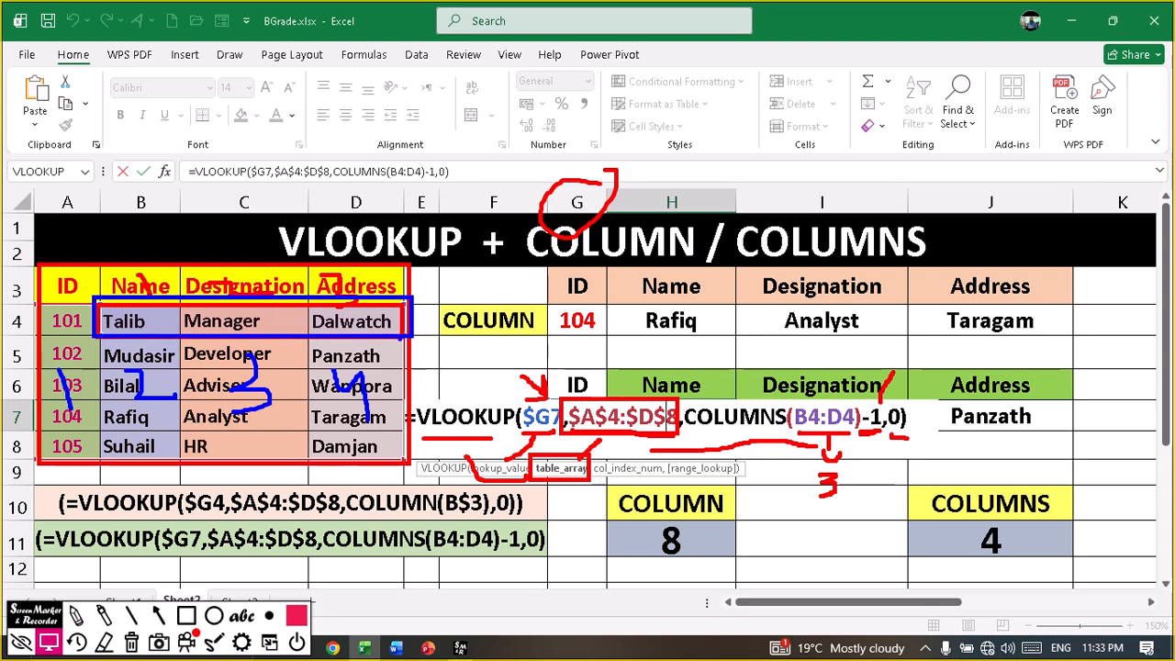
# - Draw a blue arrow from -1 to $A$4:$D$8, mark the ID column and table data A4:D8, clear all annotations and close the H7 formula
pyautogui.moveTo(69, 333)
pyautogui.mouseDown()
pyautogui.moveTo(80, 372)
pyautogui.moveTo(77, 344)
pyautogui.moveTo(71, 356)
pyautogui.mouseUp()
pyautogui.moveTo(872, 404)
pyautogui.mouseDown()
pyautogui.moveTo(799, 369)
pyautogui.moveTo(659, 364)
pyautogui.moveTo(625, 390)
pyautogui.moveTo(659, 391)
pyautogui.mouseUp()
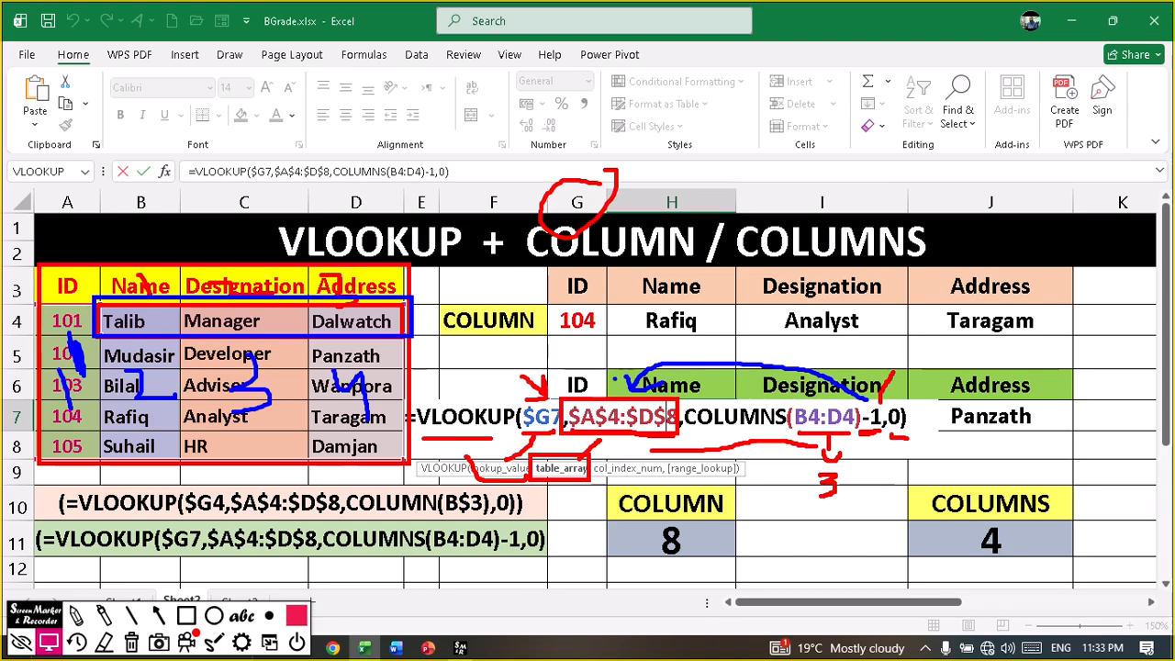
pyautogui.moveTo(605, 366); pyautogui.dragTo(615, 391)
pyautogui.moveTo(92, 301)
pyautogui.mouseDown()
pyautogui.moveTo(184, 396)
pyautogui.moveTo(404, 456)
pyautogui.mouseUp()
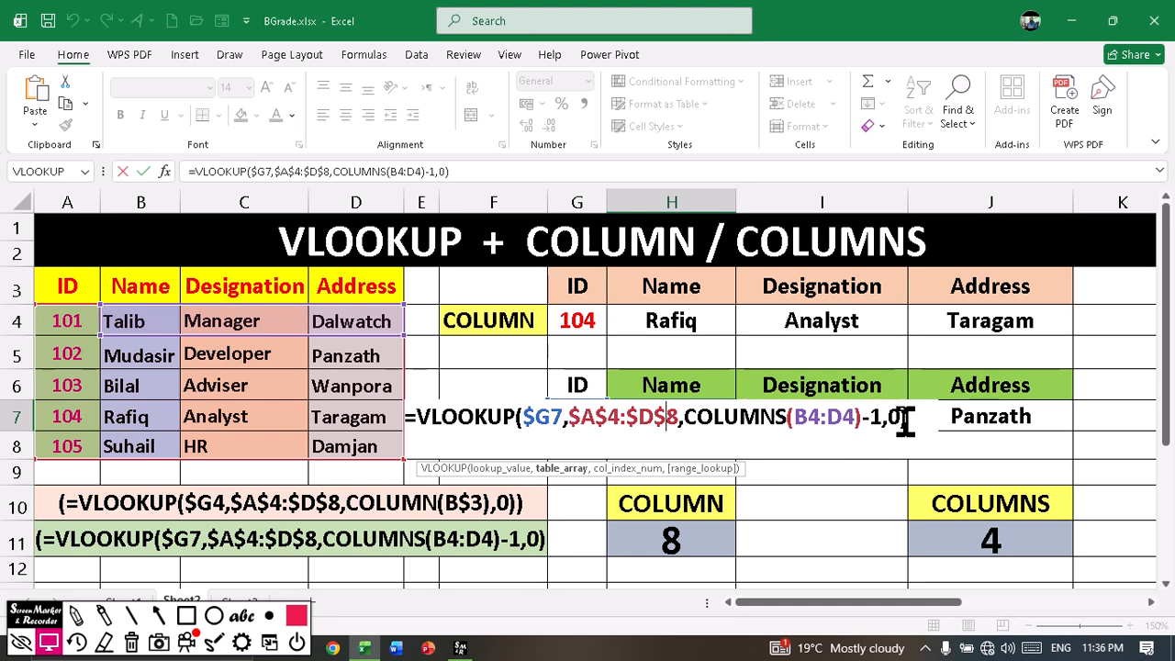
pyautogui.press('Return')
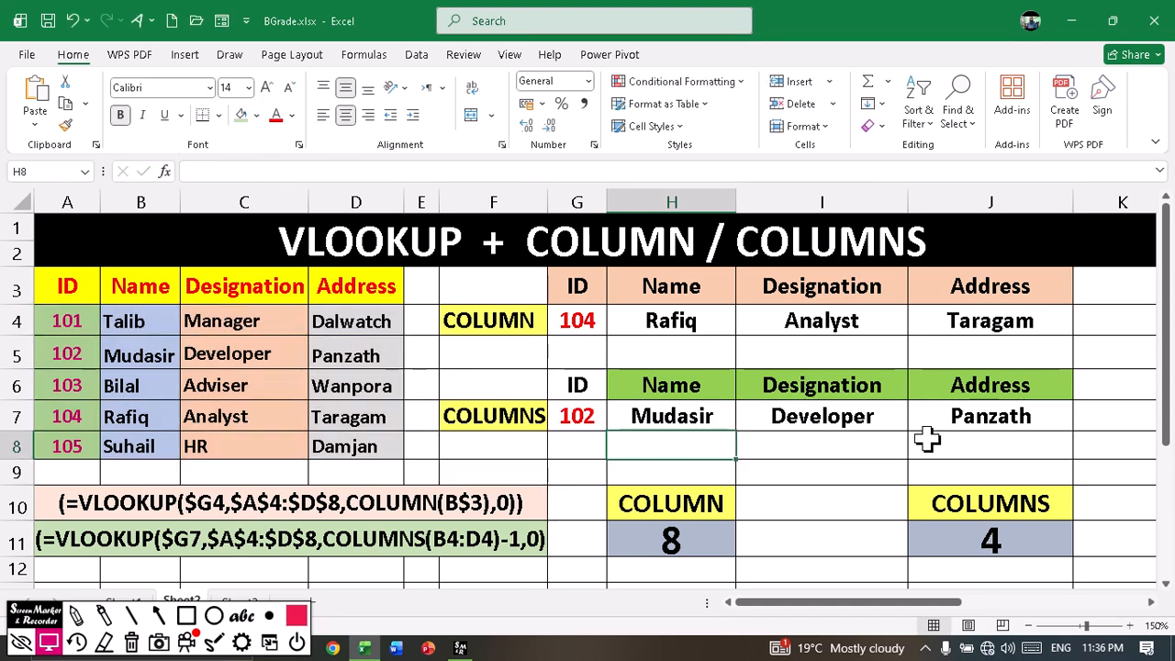
# - Remove the -1 after COLUMNS(B4:D4) in the H7 formula
pyautogui.doubleClick(666, 418)
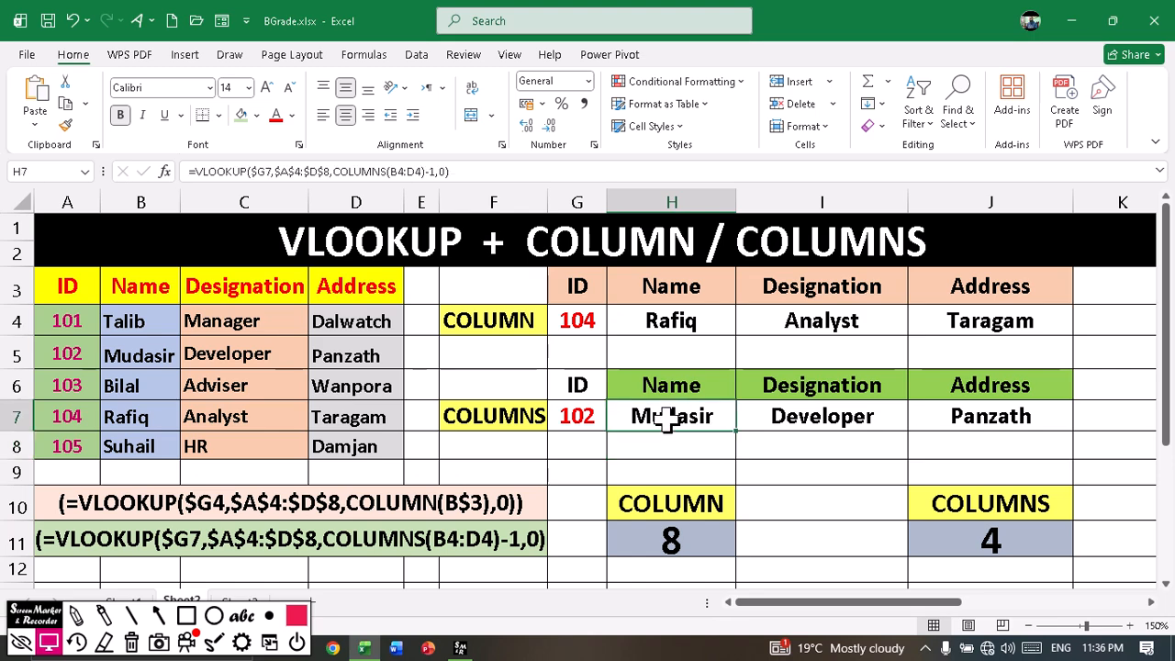
pyautogui.click(879, 418)
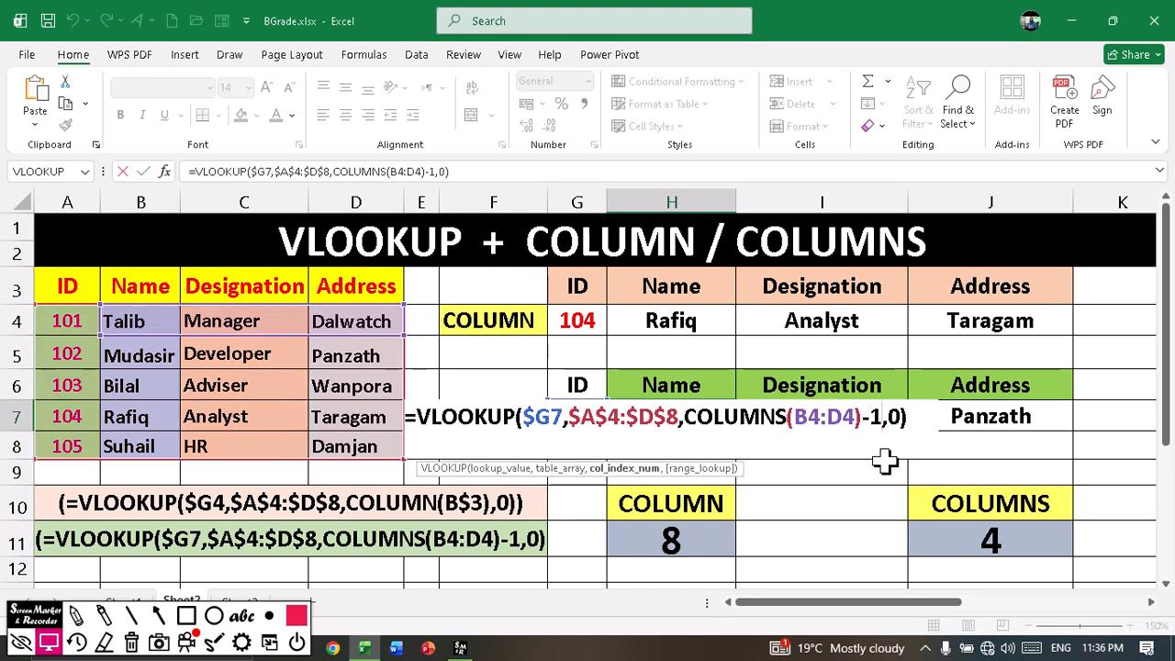
pyautogui.press('BackSpace')
pyautogui.press('BackSpace')
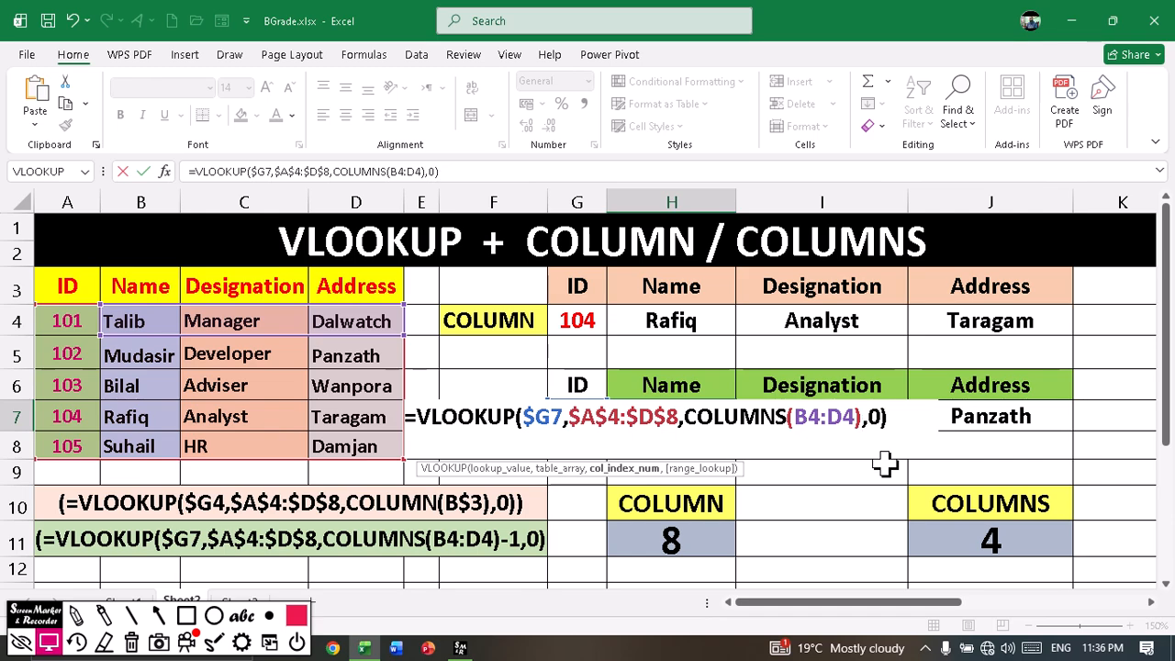
pyautogui.press('Return')
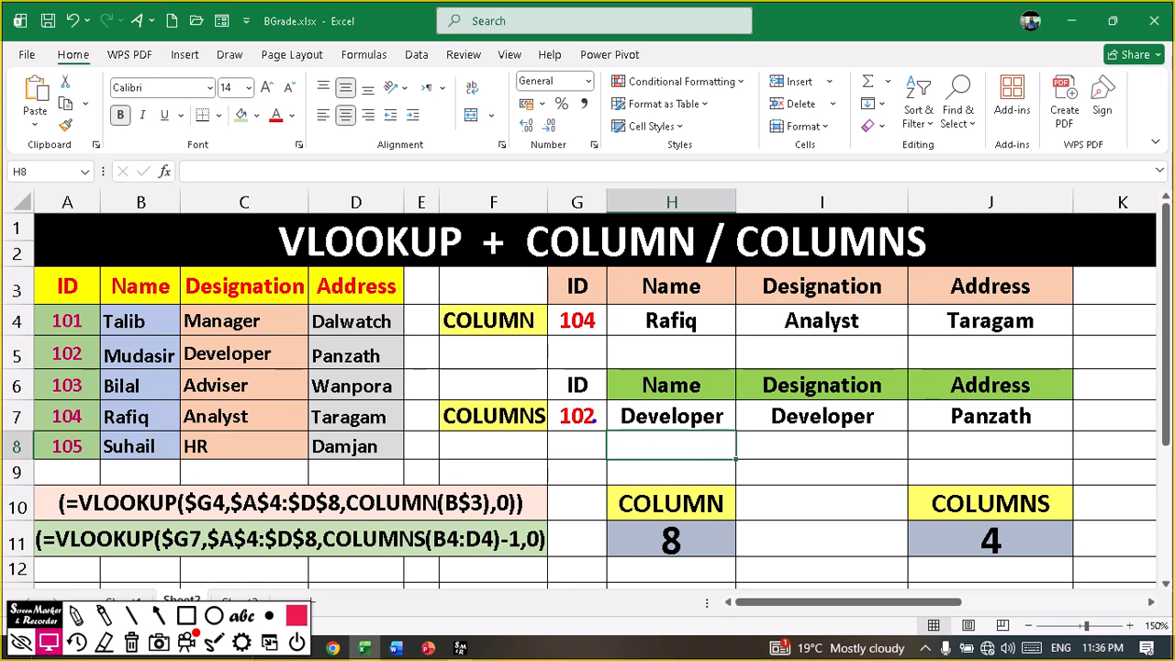
# - Box the H7 result and the matching table cell C5 in blue, and clear both boxes
pyautogui.moveTo(607, 402)
pyautogui.mouseDown()
pyautogui.moveTo(657, 433)
pyautogui.moveTo(732, 432)
pyautogui.mouseUp()
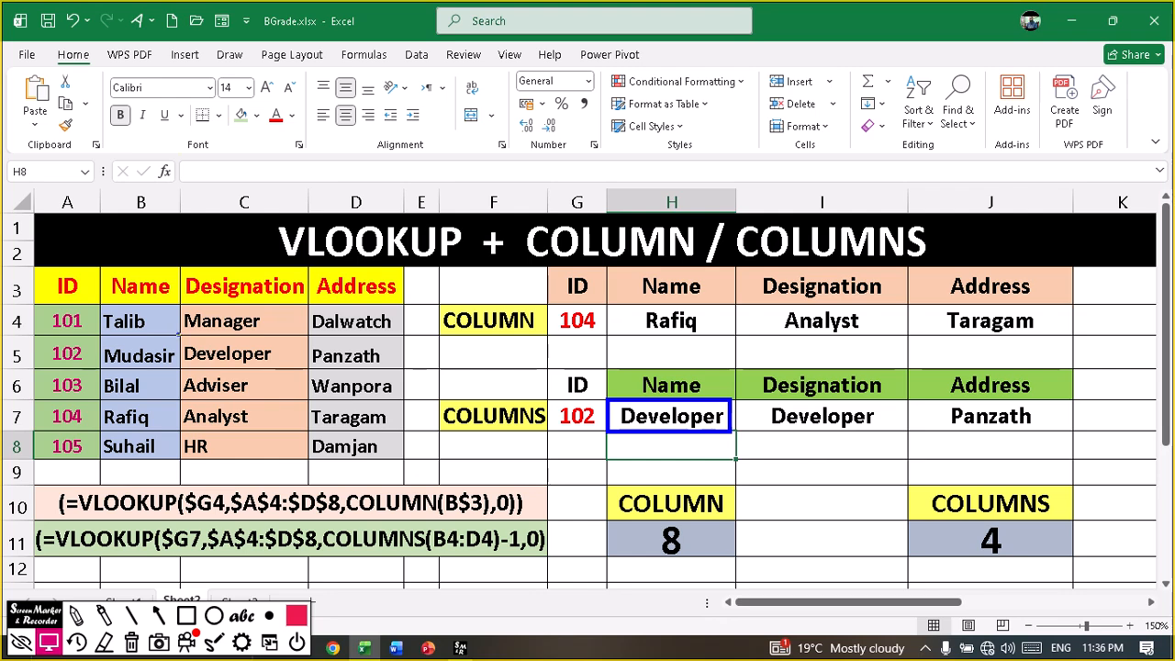
pyautogui.moveTo(178, 333); pyautogui.dragTo(290, 371)
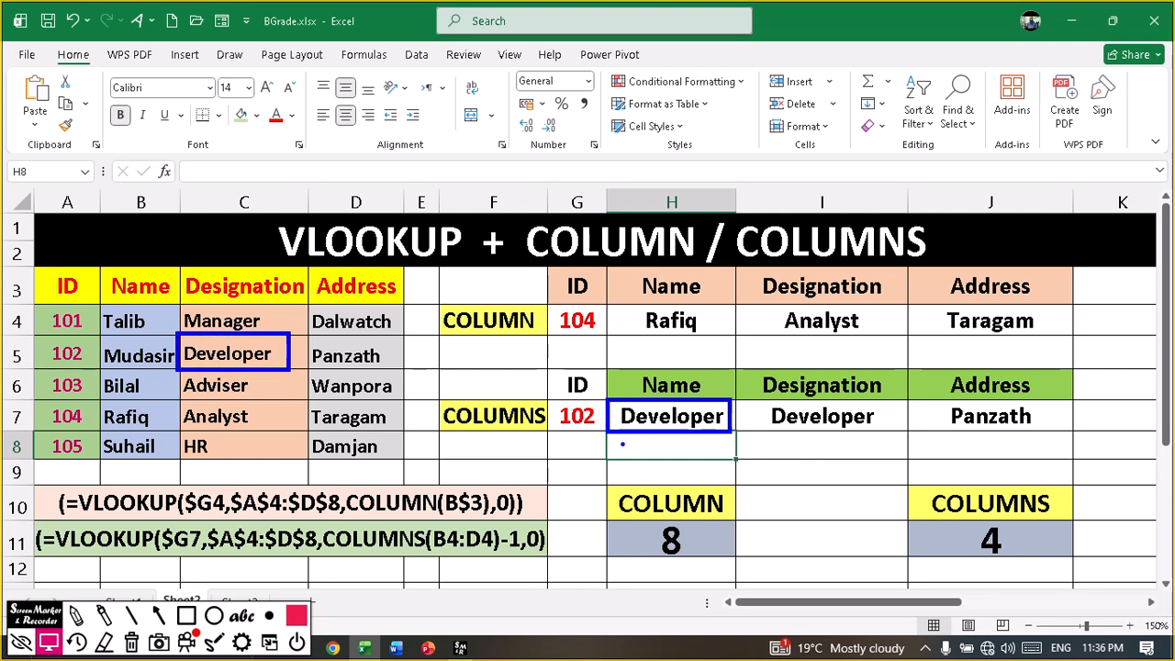
pyautogui.press('Escape')
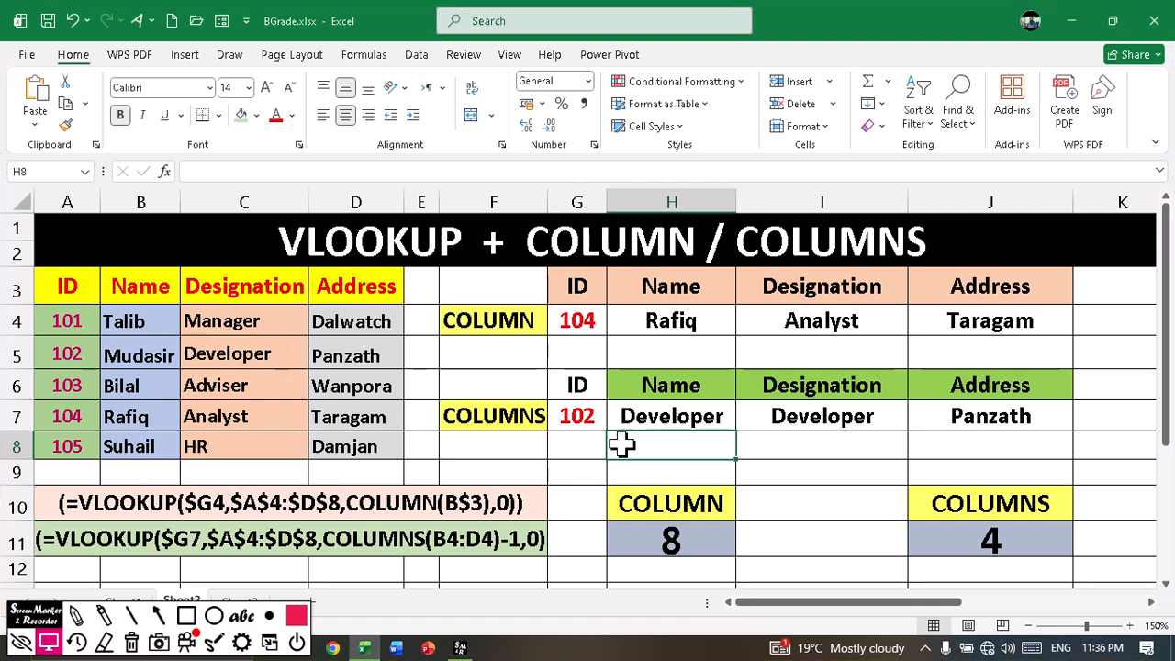
# - Add -1 back after COLUMNS(B4:D4) in the H7 formula
pyautogui.doubleClick(638, 415)
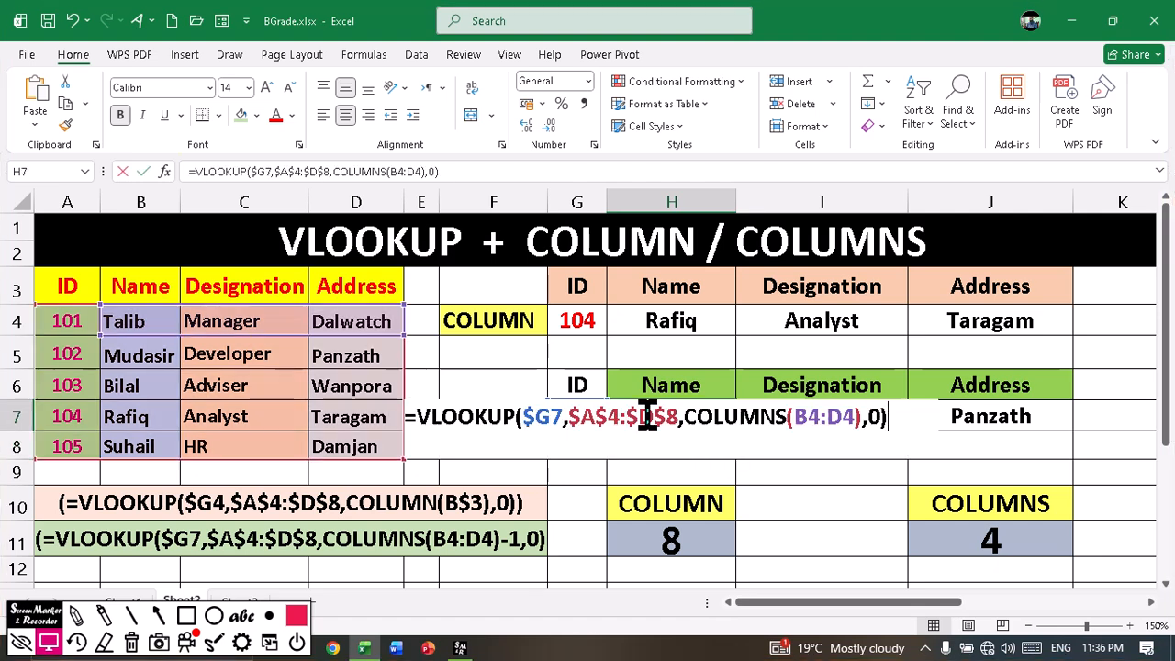
pyautogui.click(861, 418)
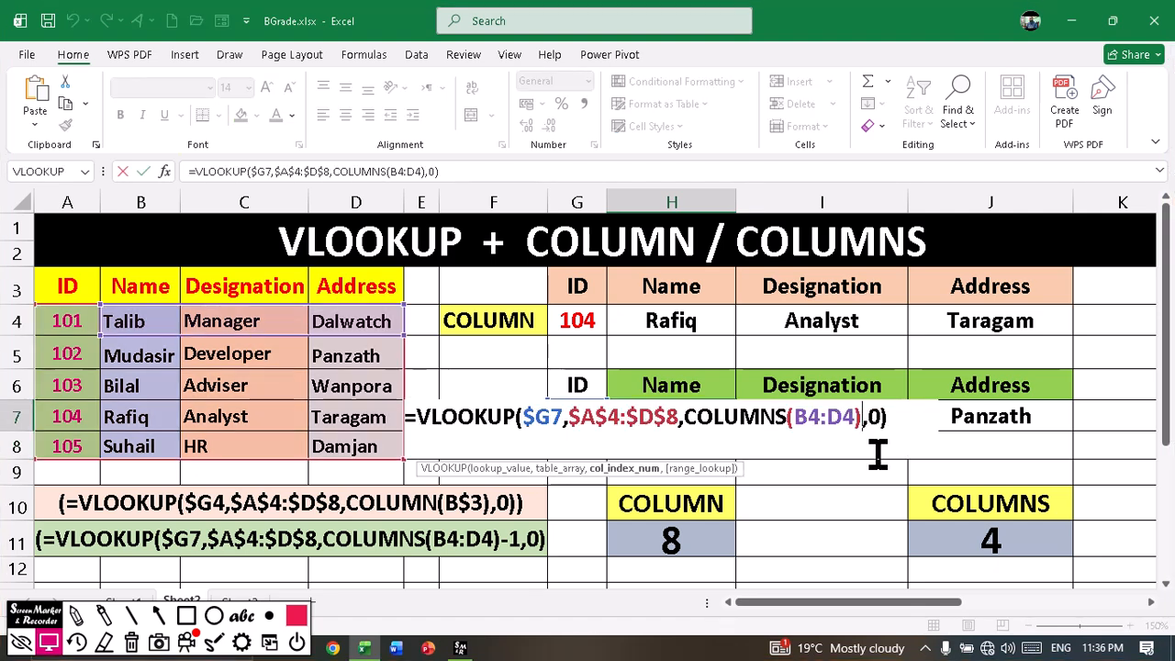
pyautogui.write('-1')
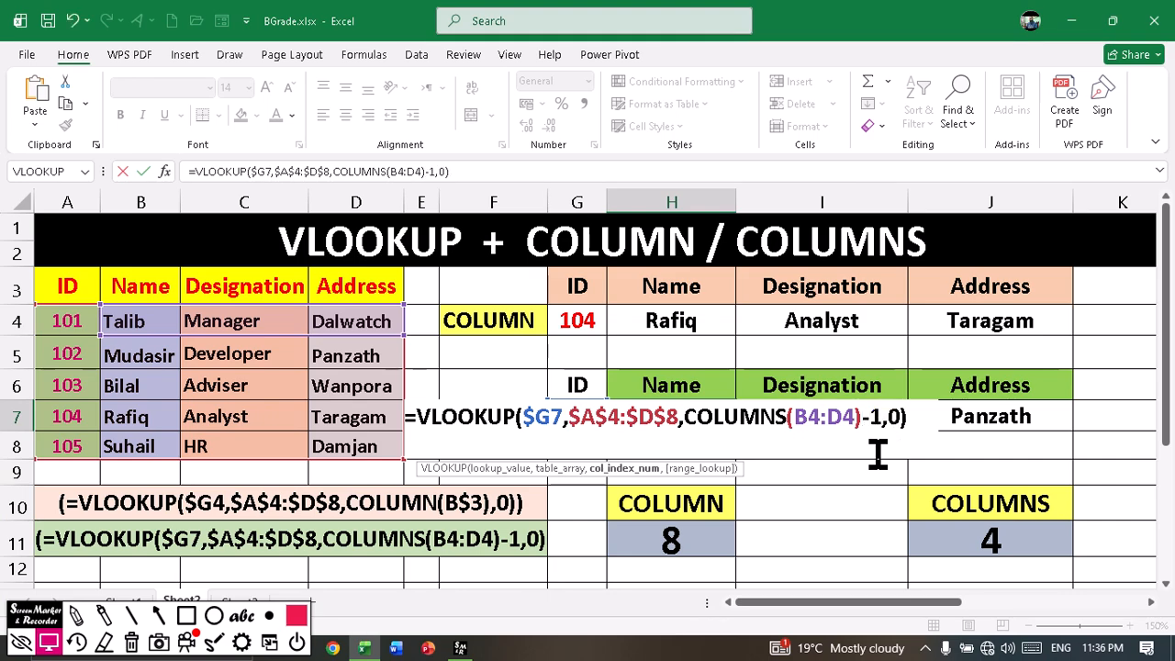
pyautogui.press('Return')
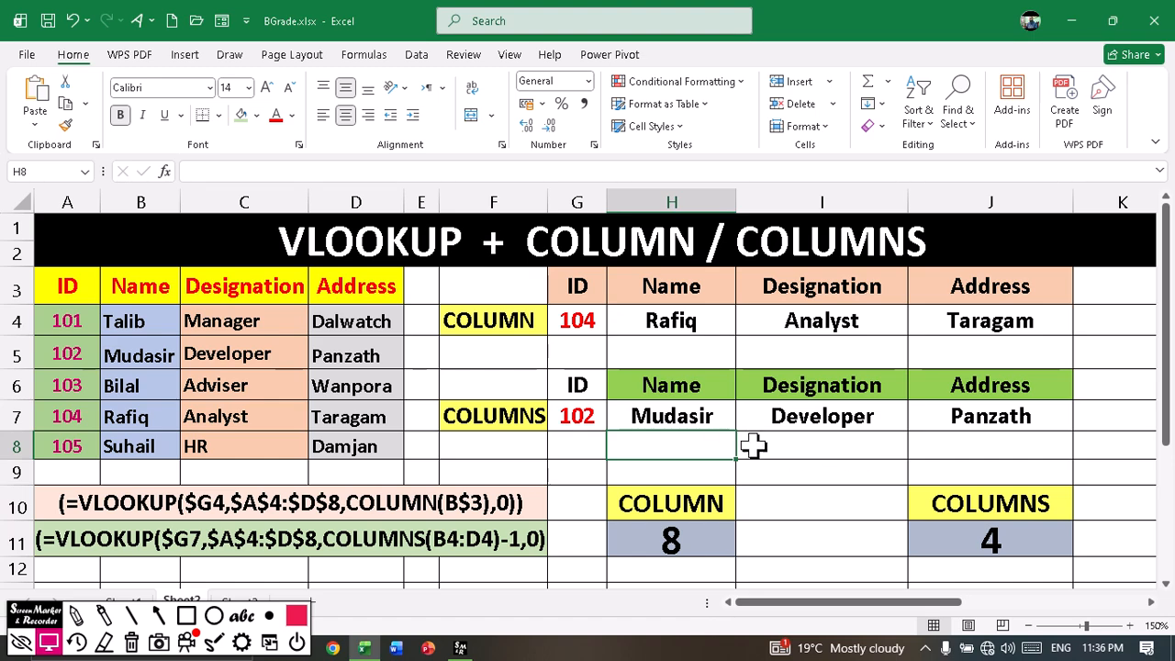
# - Clear the formulas from H7:J7 and begin a new VLOOKUP formula in H7
pyautogui.moveTo(633, 414); pyautogui.dragTo(992, 421)
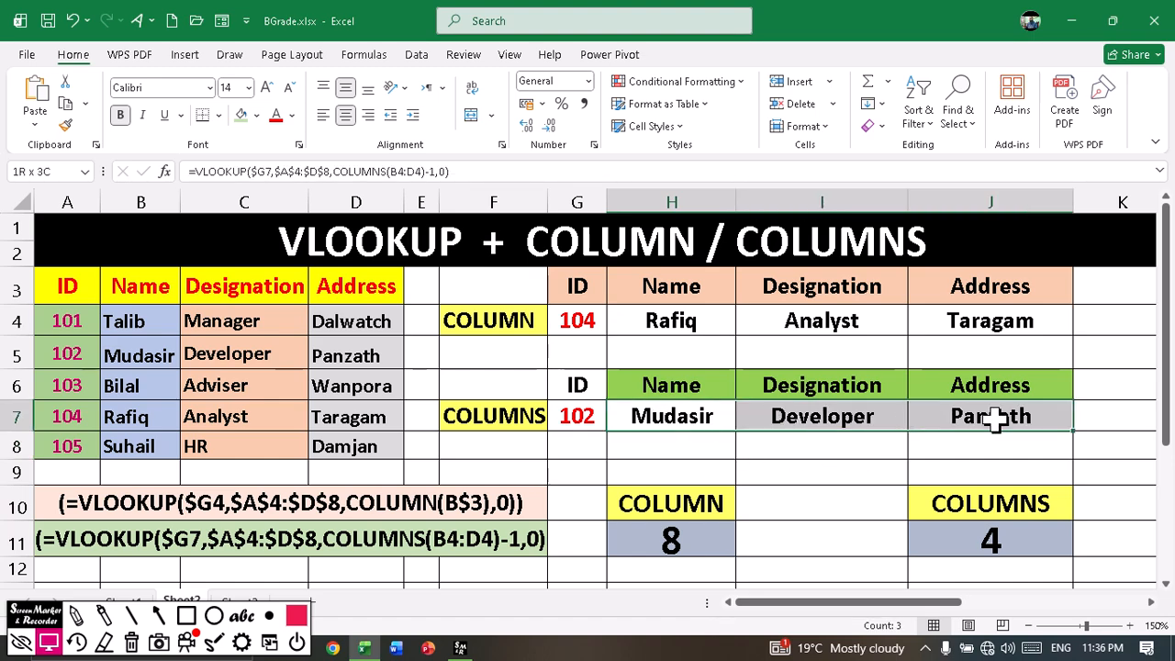
pyautogui.press('Delete')
pyautogui.click(681, 416)
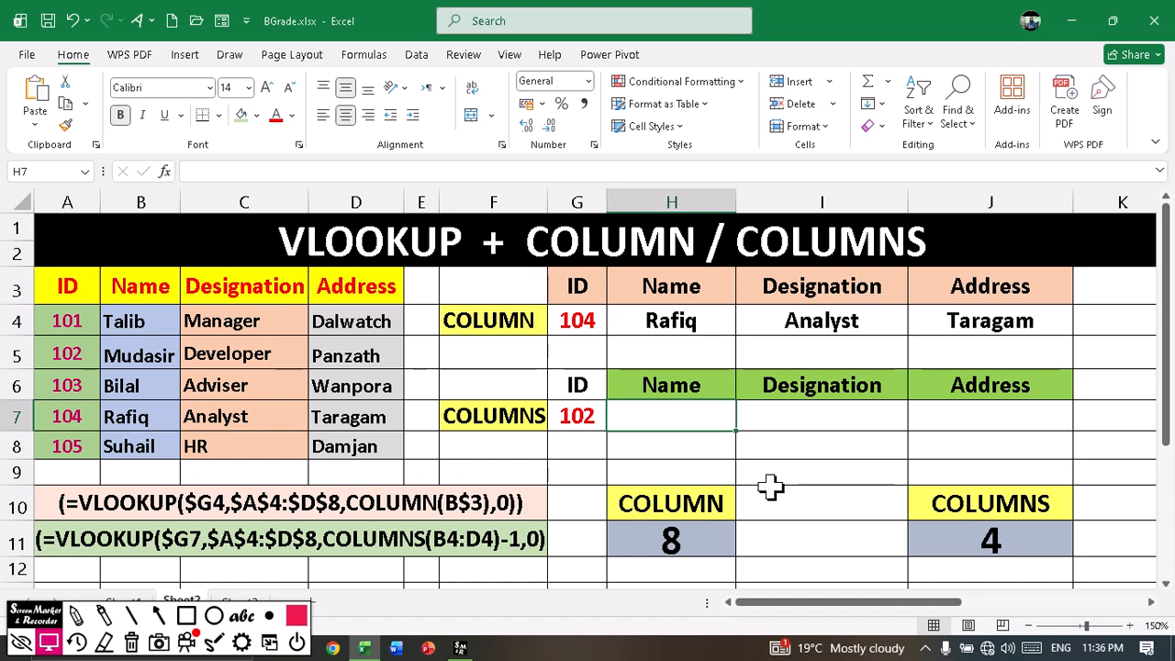
pyautogui.write('=')
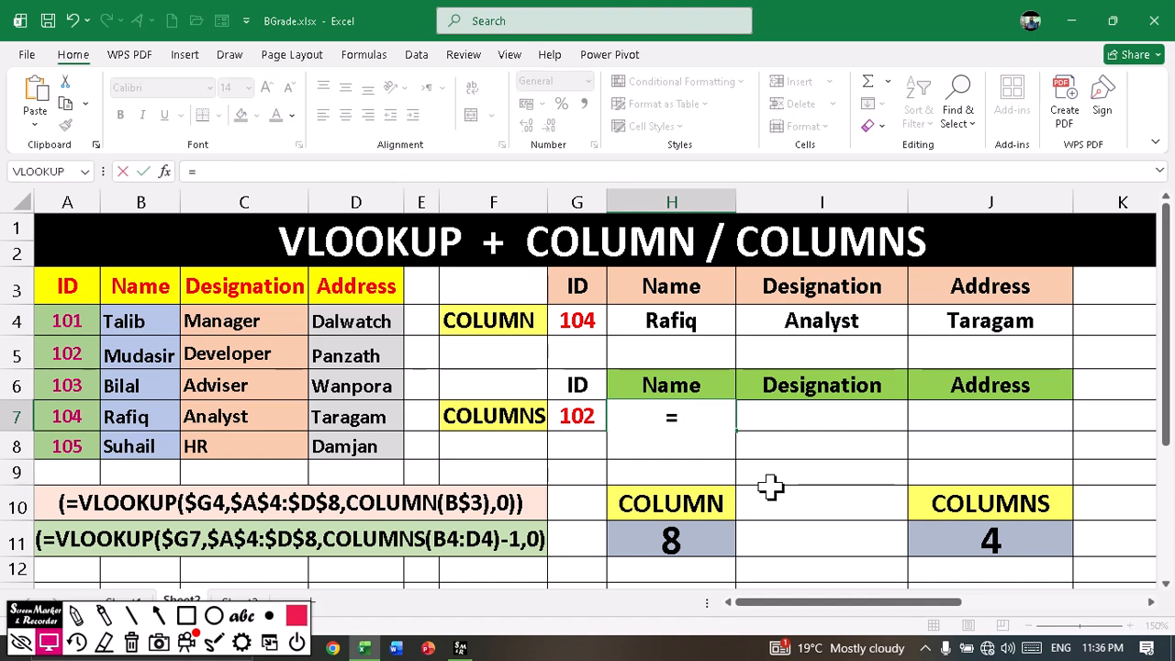
pyautogui.write('VL')
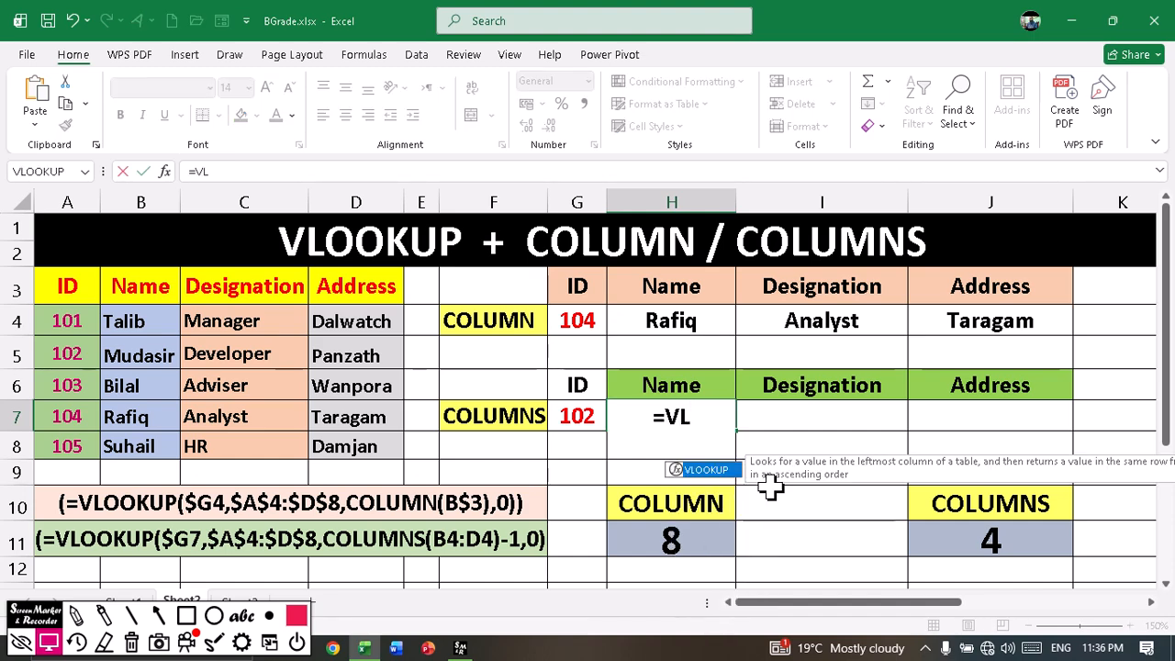
pyautogui.write('OOK')
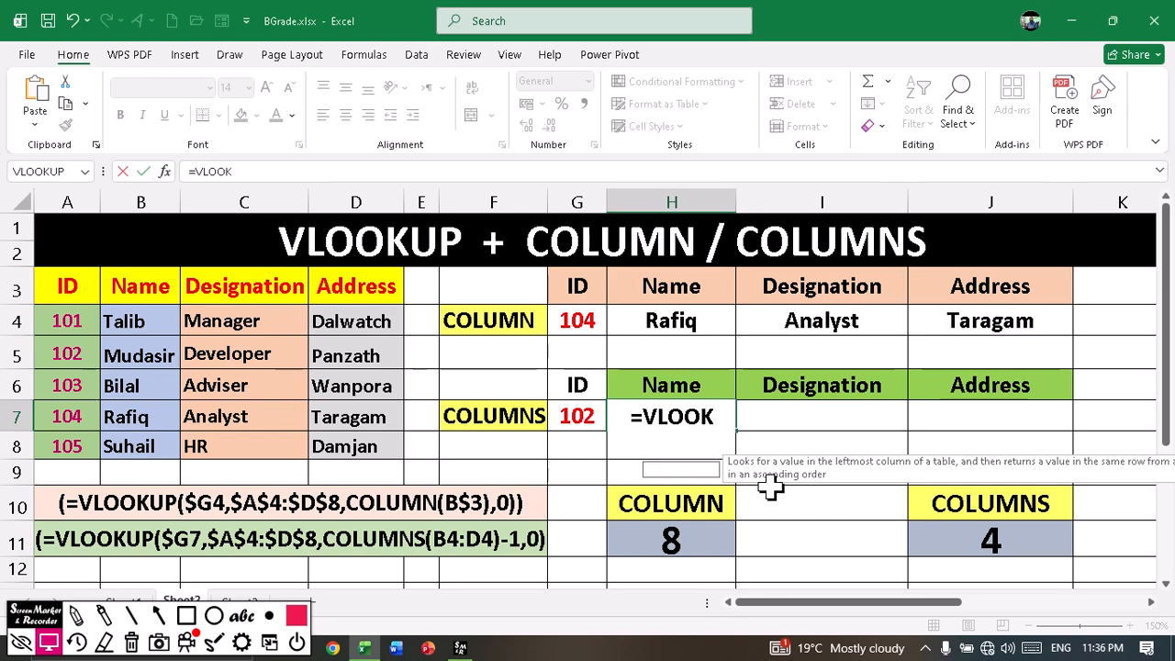
pyautogui.write('UP(')
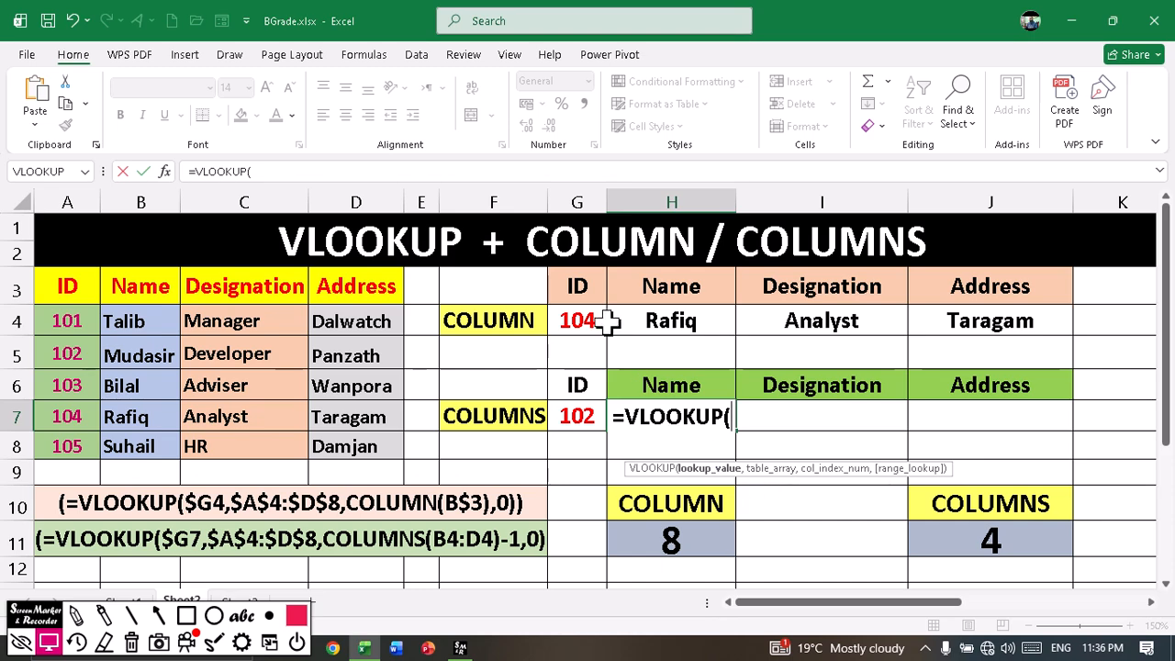
# - Enter the column-locked $G7 as the lookup value and the absolute range $A$4:$D$8 as the table array in the H7 formula
pyautogui.click(573, 415)
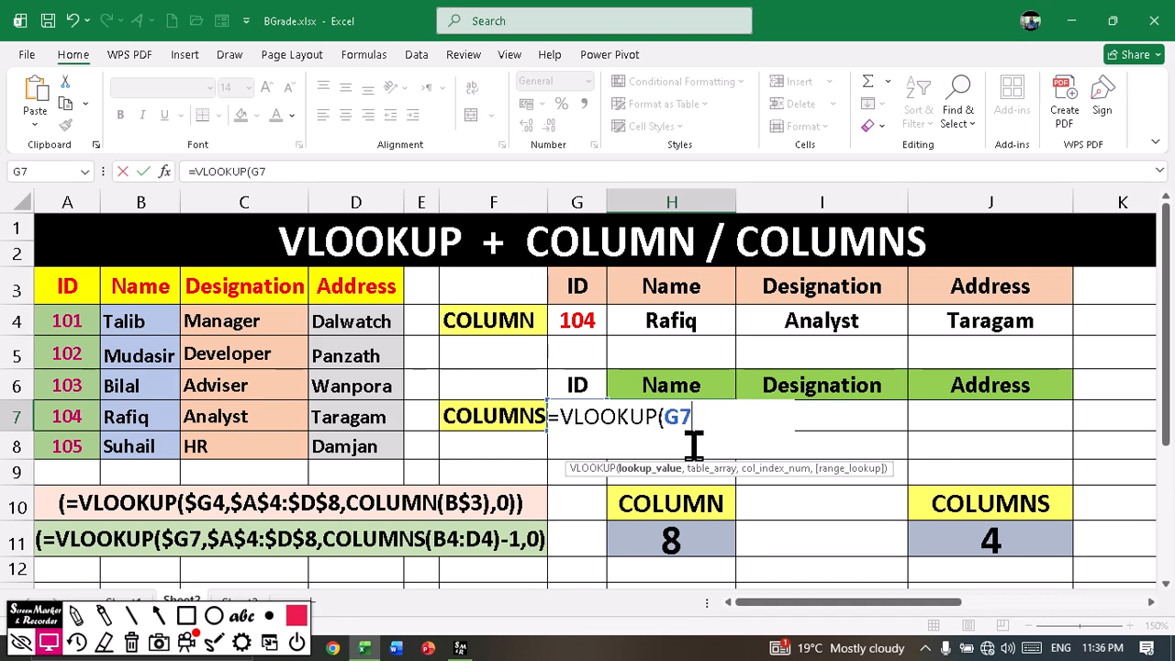
pyautogui.press('F4')
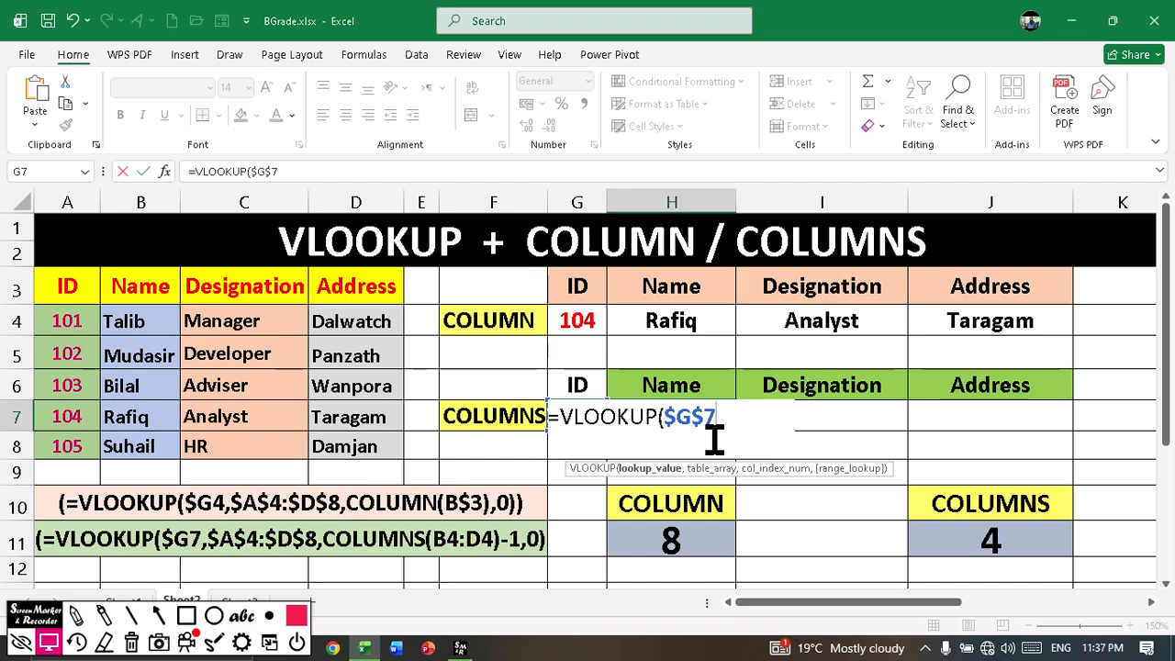
pyautogui.press('F4')
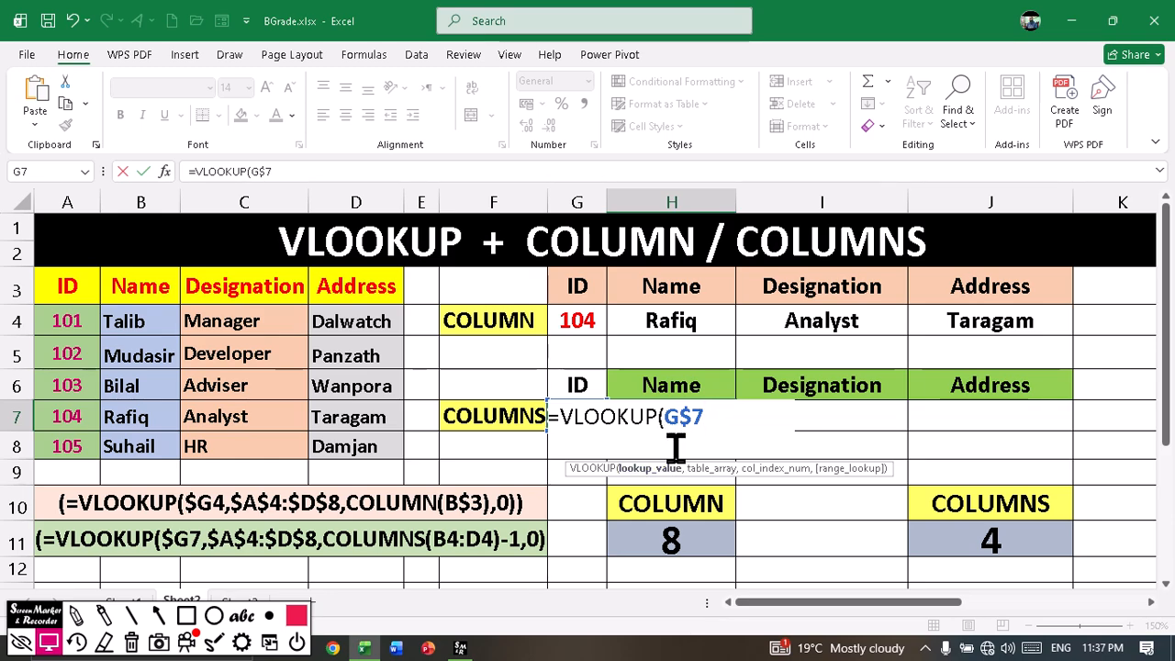
pyautogui.press('F4')
pyautogui.write(',')
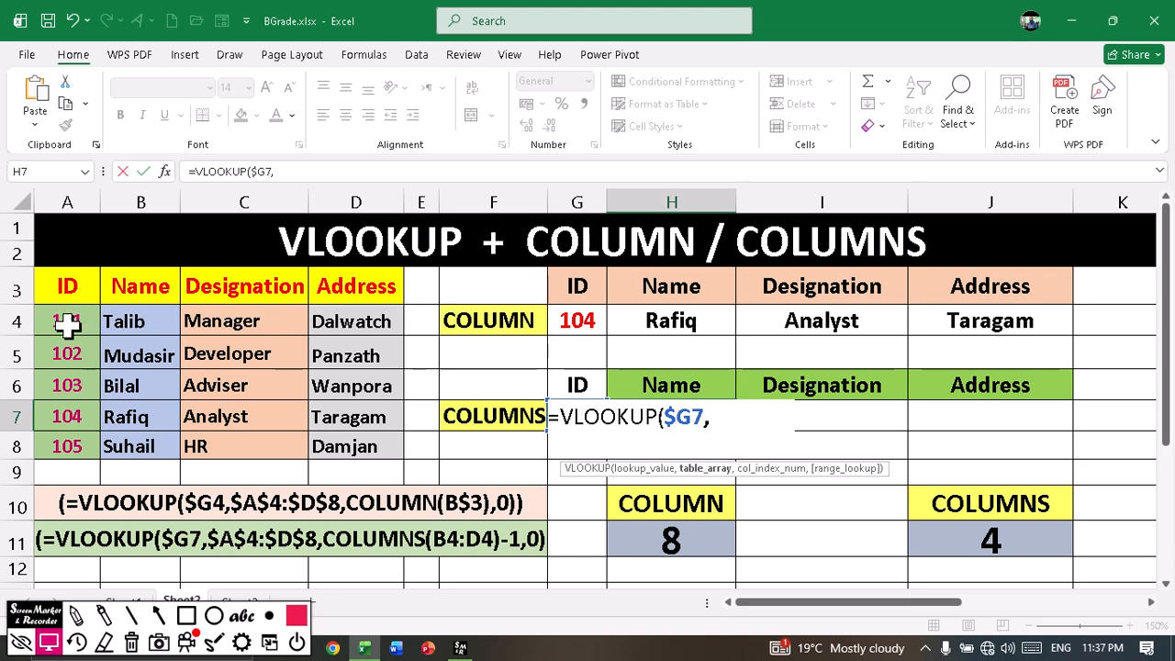
pyautogui.moveTo(68, 322); pyautogui.dragTo(363, 448)
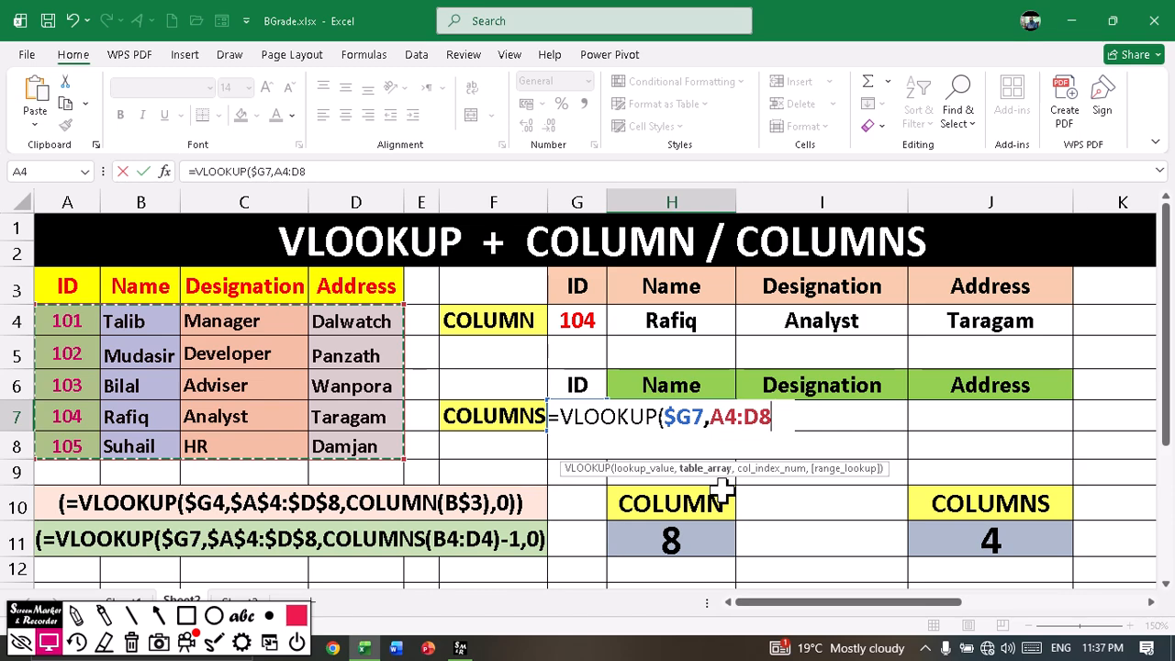
pyautogui.press('F4')
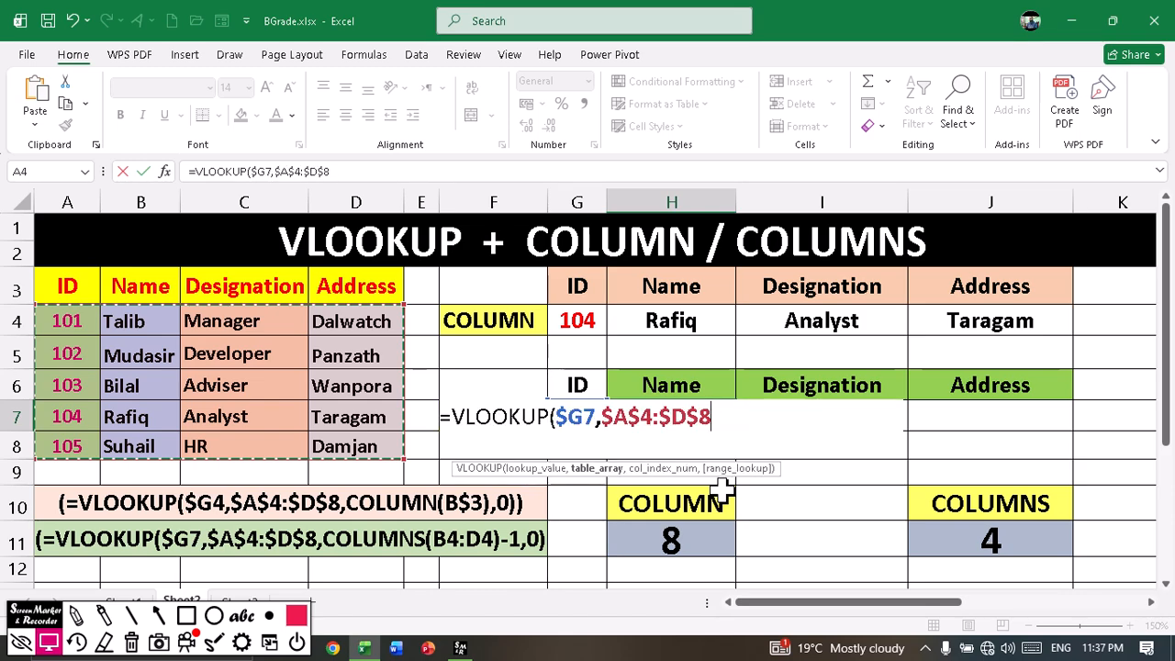
# - Enter COLUMNS(B4:D4) as the column index argument of the H7 VLOOKUP formula
pyautogui.write(',')
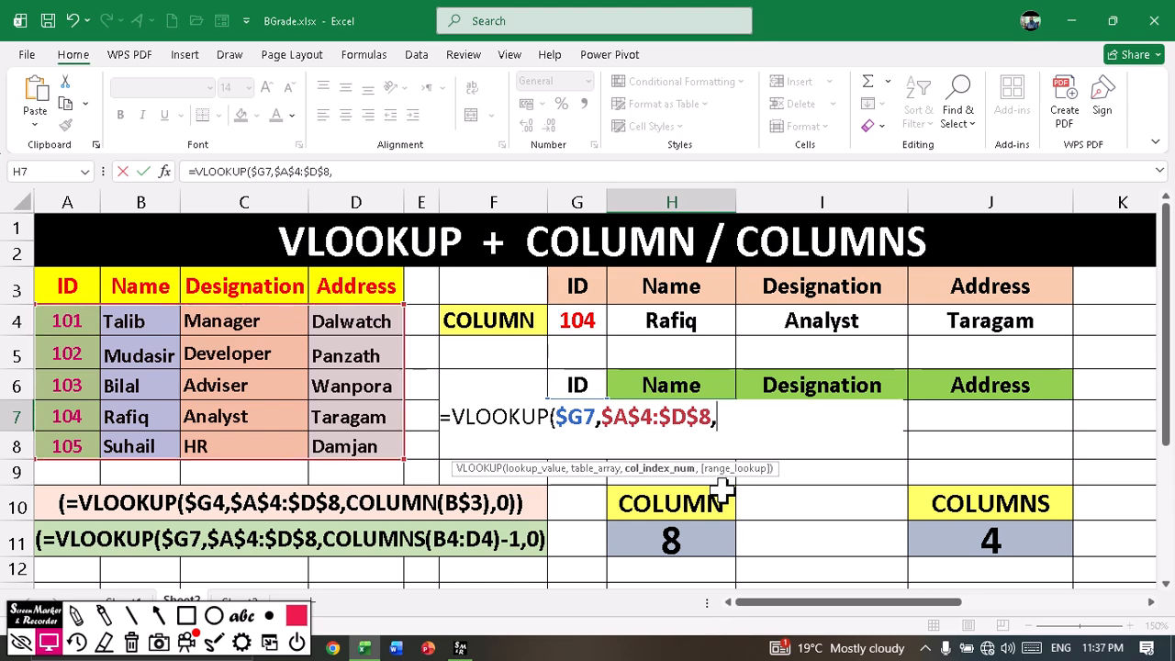
pyautogui.write('COLUMNS')
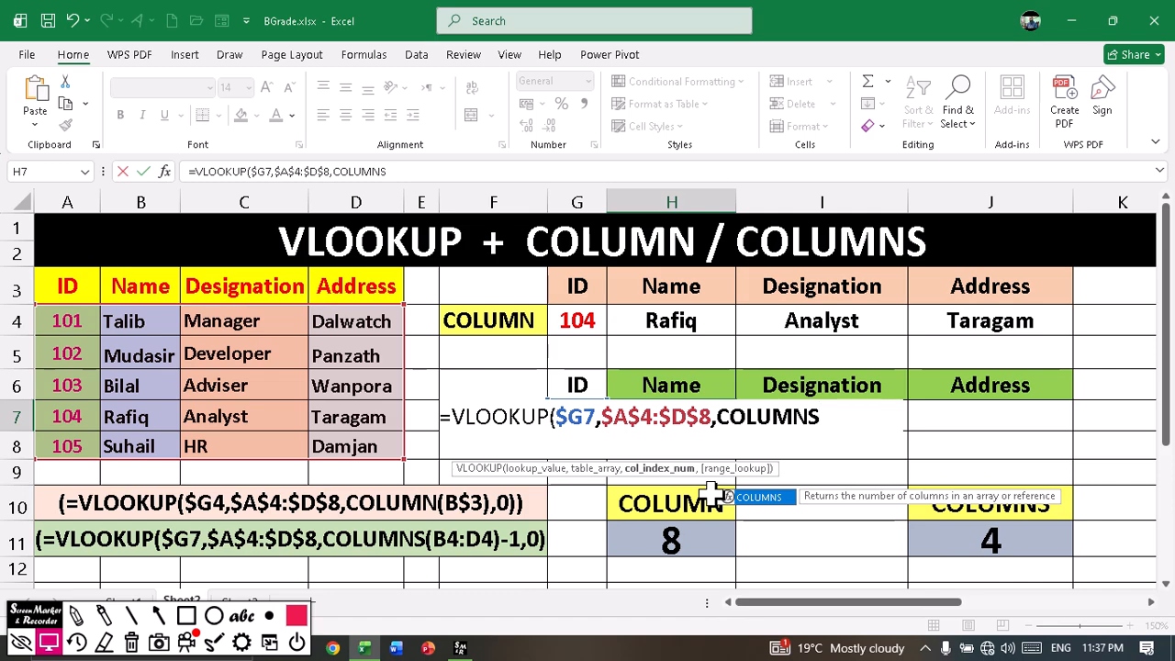
pyautogui.write('(')
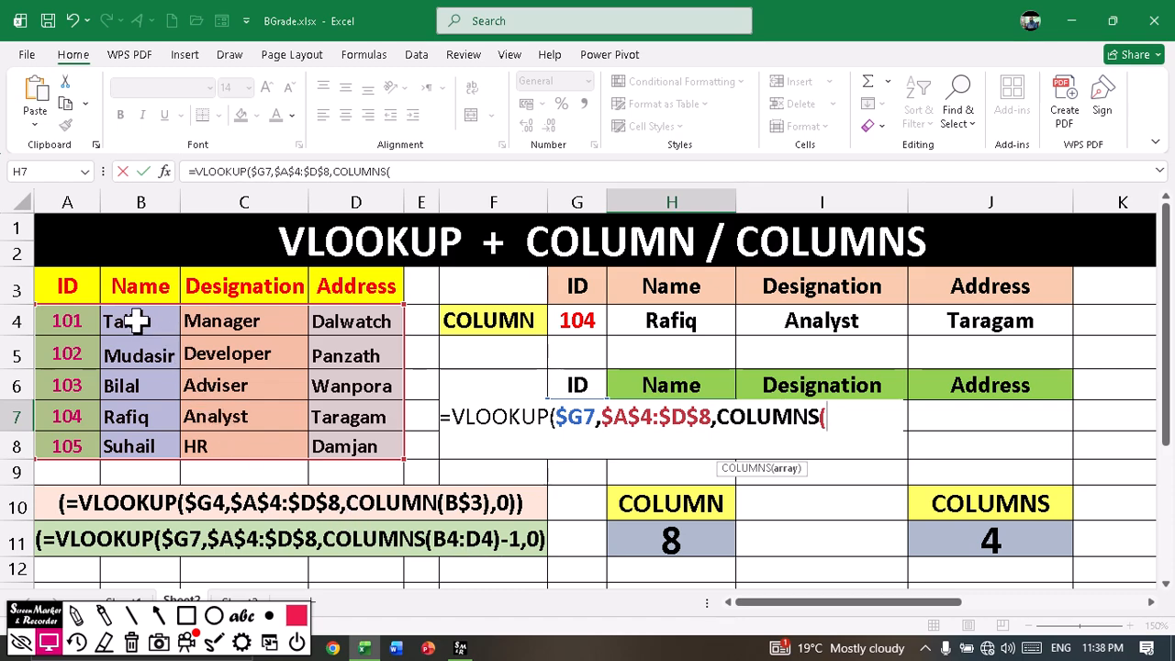
pyautogui.click(175, 320)
pyautogui.moveTo(175, 320); pyautogui.dragTo(328, 321)
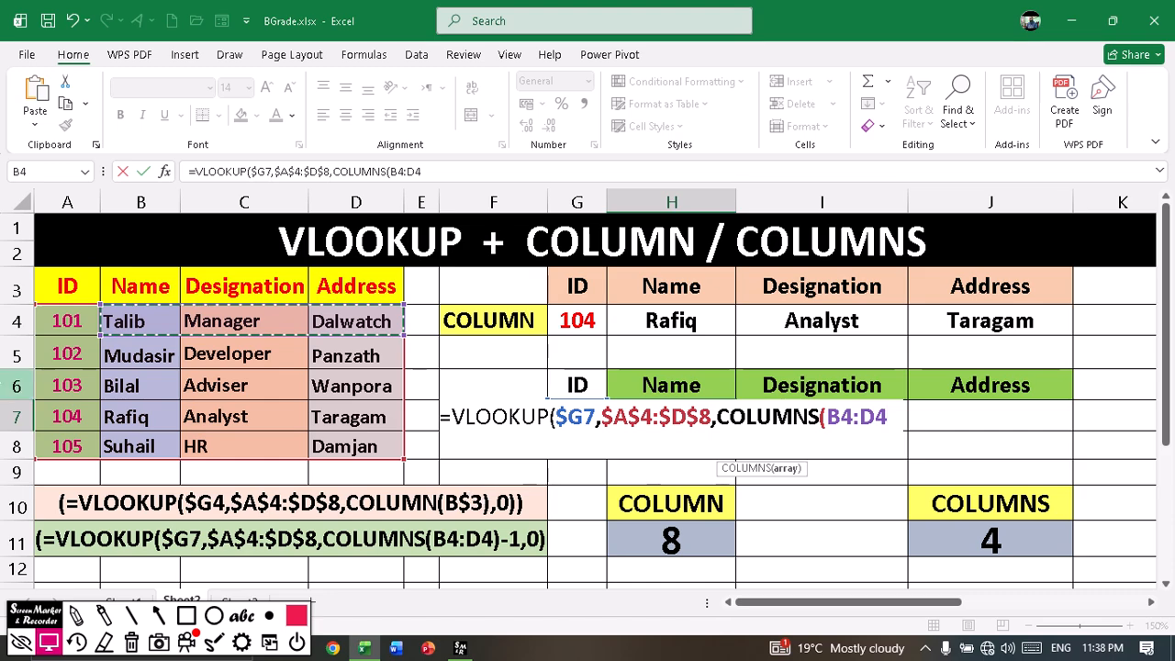
pyautogui.write(')')
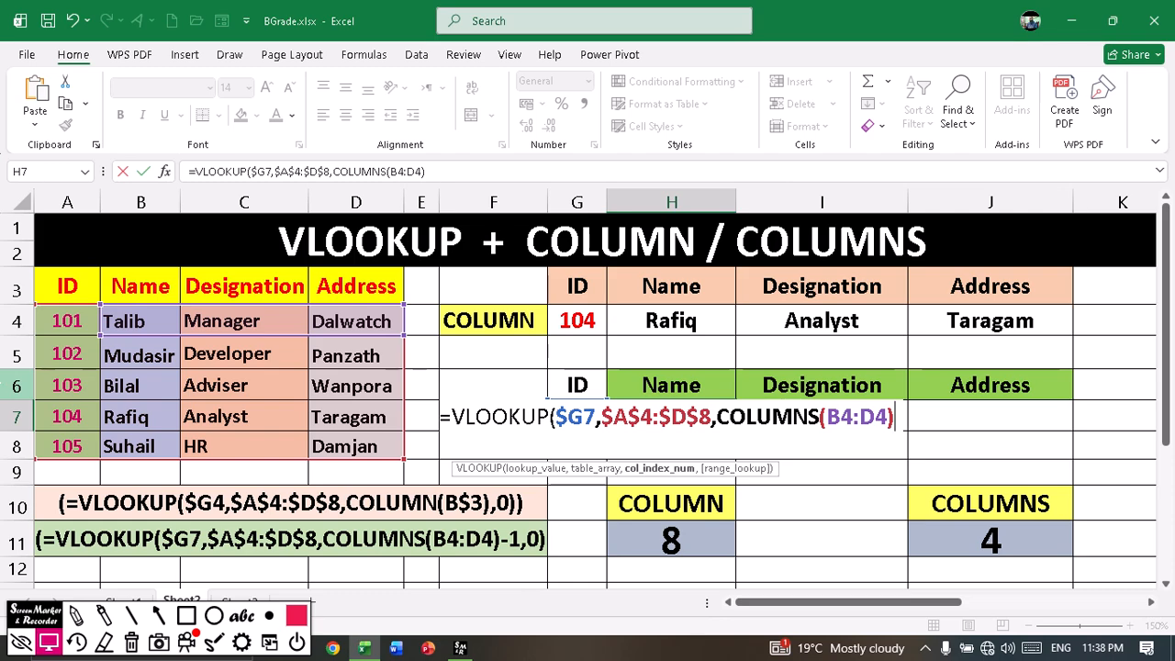
# - Subtract 1 from the COLUMNS result, set the range lookup argument to 0, and complete the H7 formula
pyautogui.write('-1')
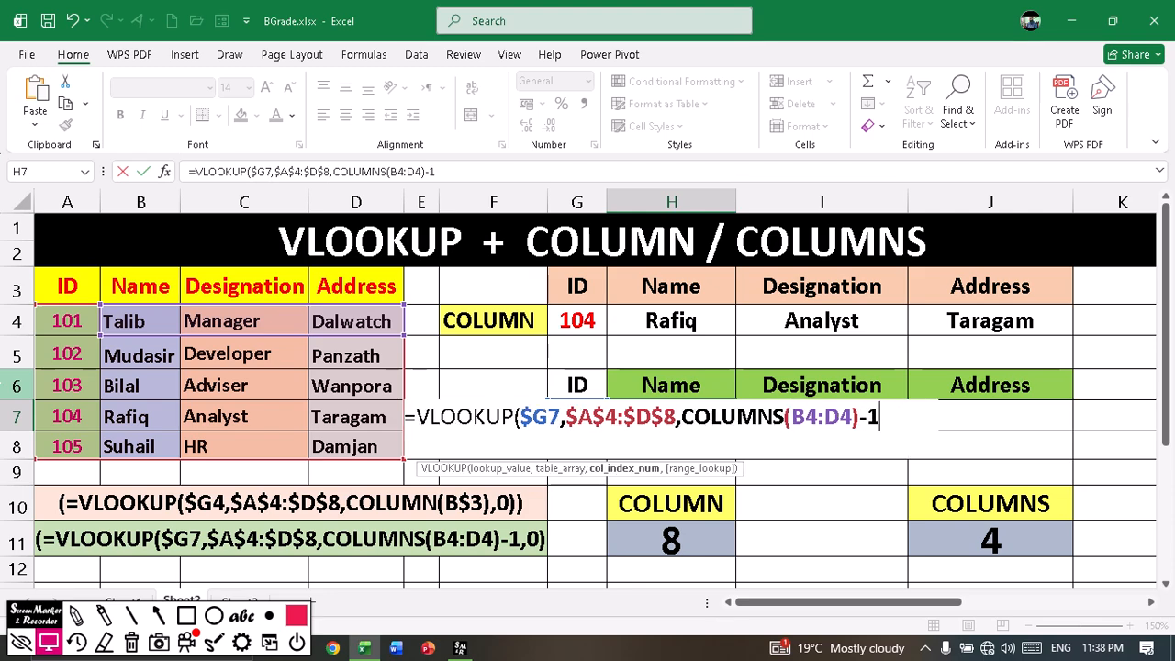
pyautogui.write(',0')
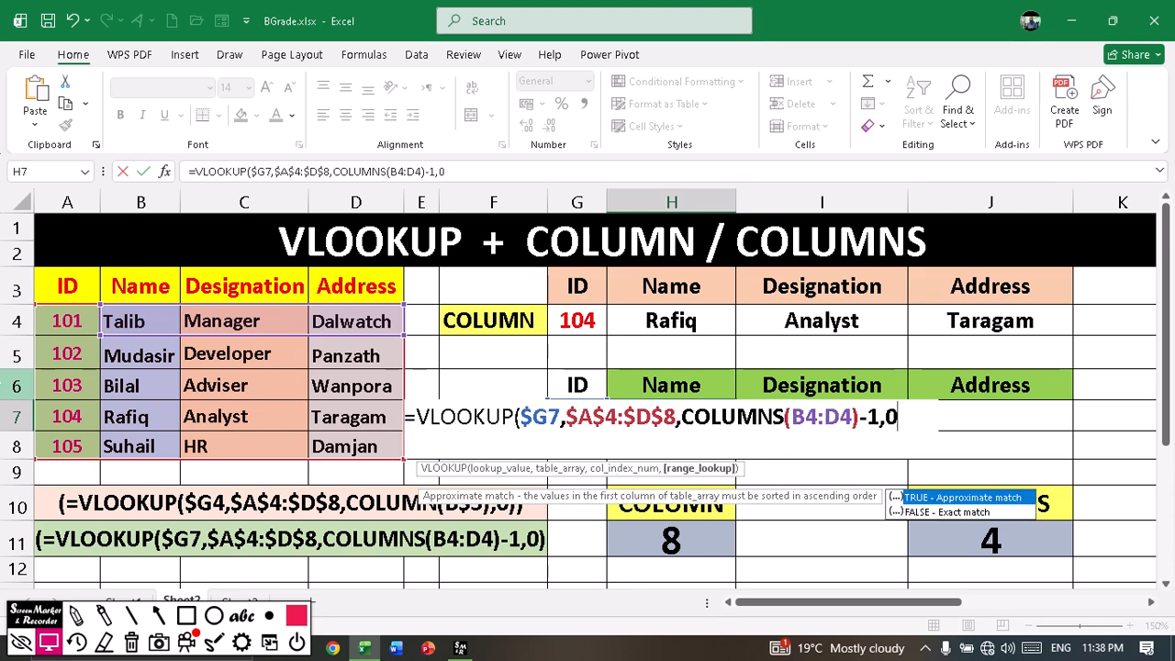
pyautogui.write(')')
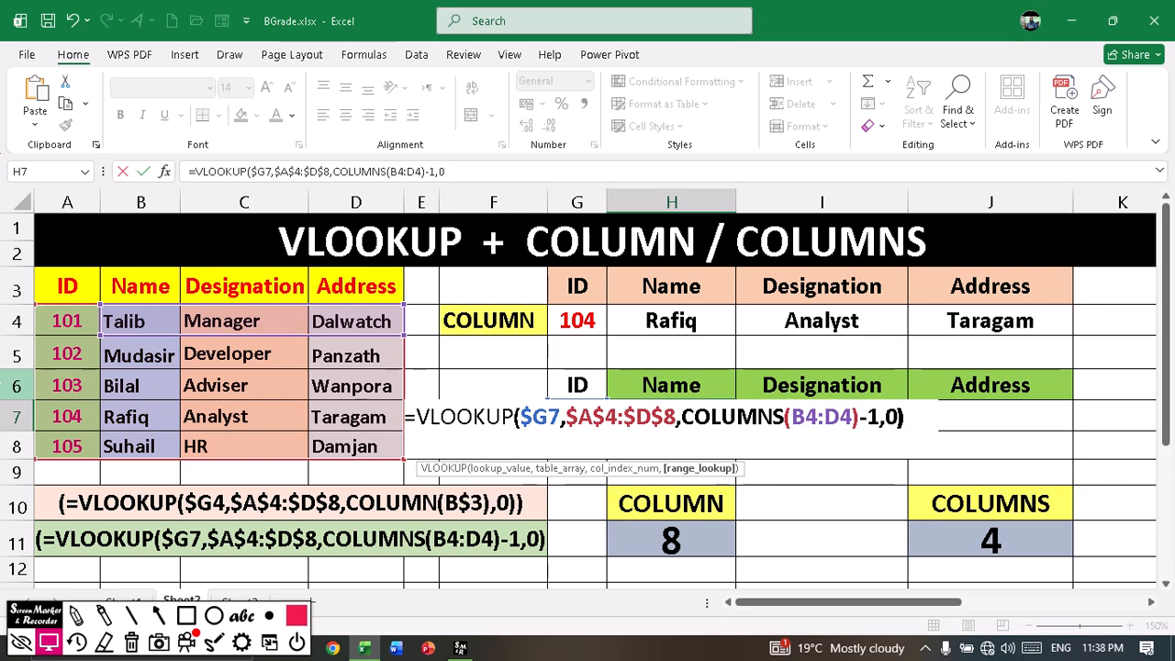
pyautogui.press('Return')
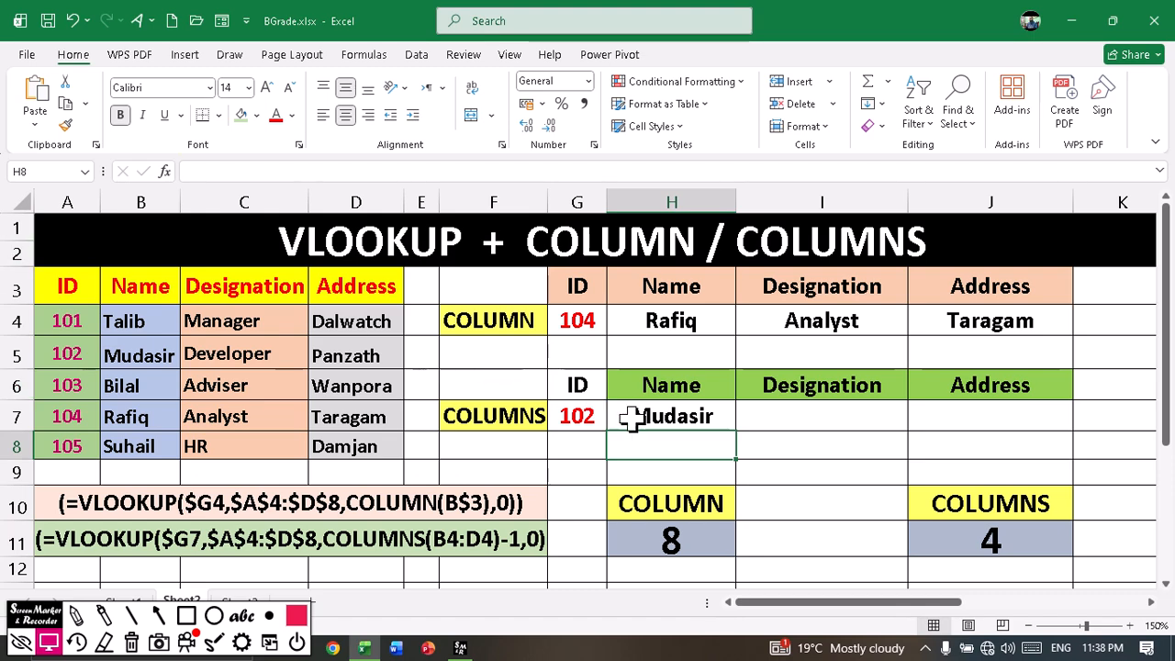
# - Try filling the H7 formula across to J7, and undo the fill
pyautogui.click(668, 415)
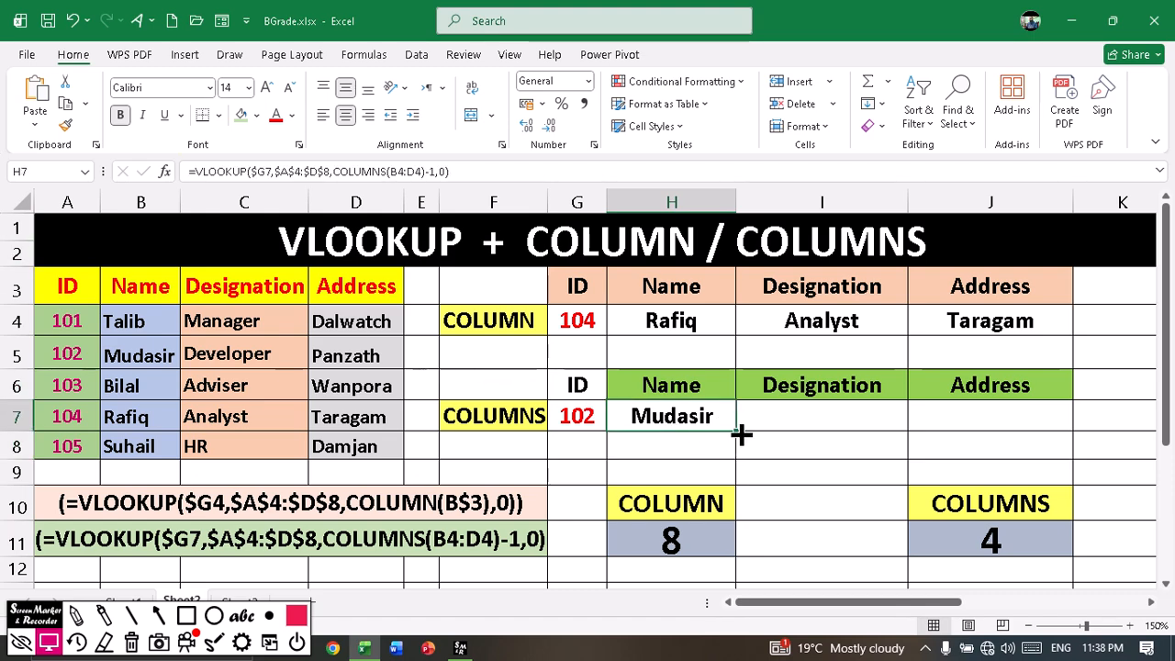
pyautogui.moveTo(742, 435); pyautogui.dragTo(987, 439)
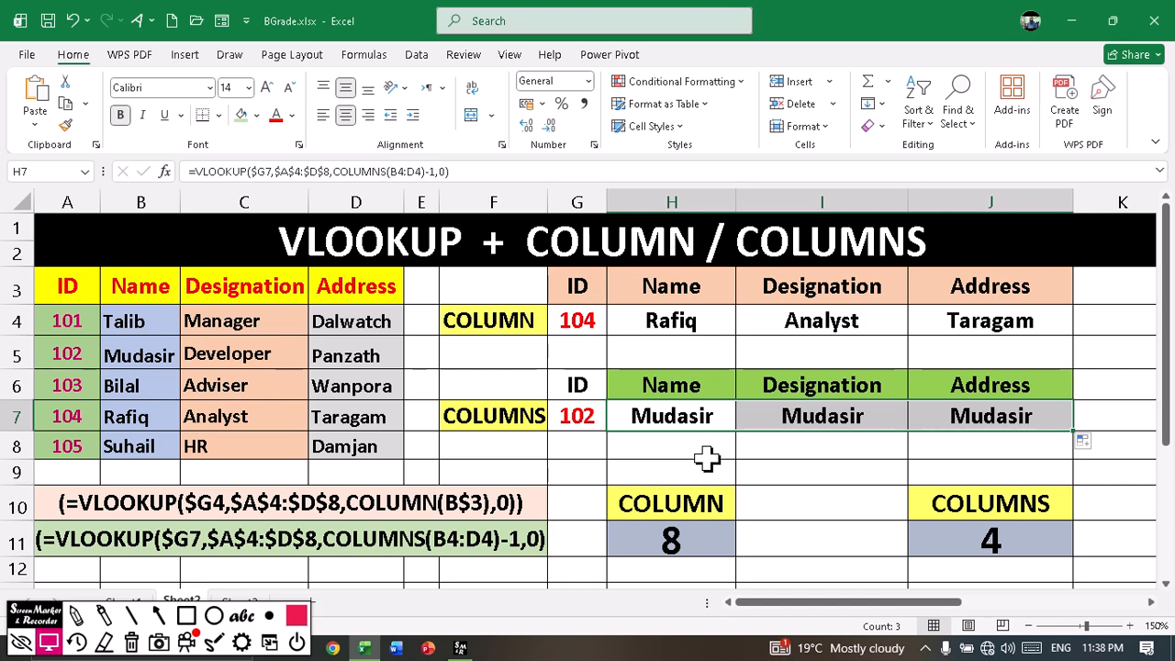
pyautogui.hotkey('ctrl', 'z')
pyautogui.press('Down')
pyautogui.press('Down')
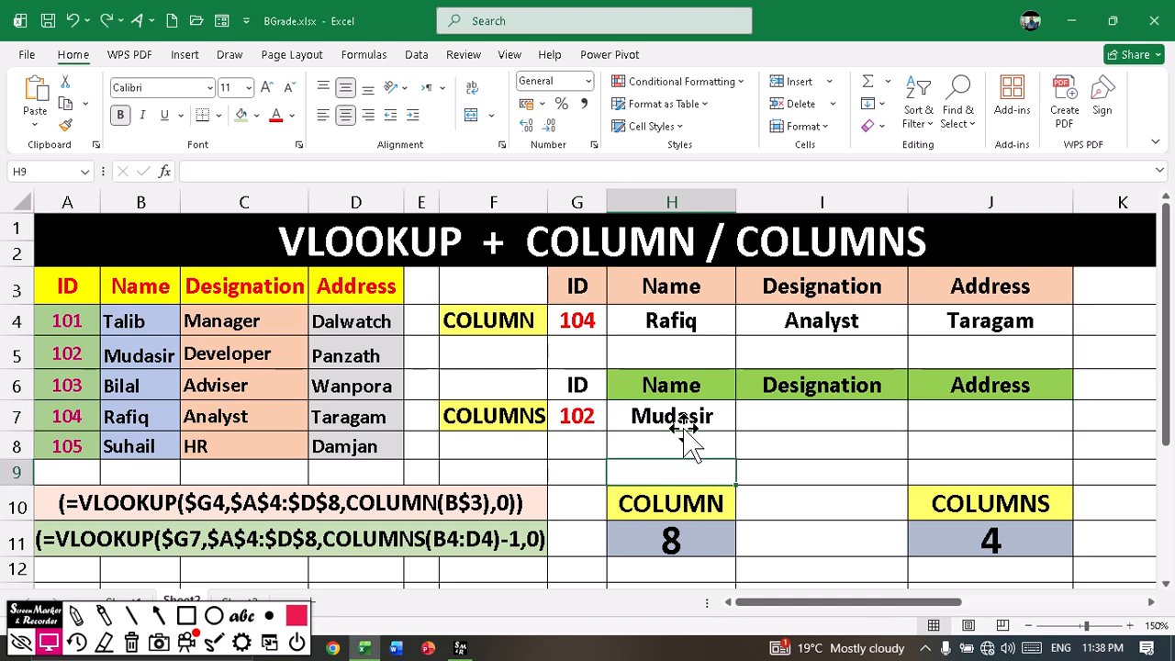
# - Open the H7 formula to examine its relative B4:D4 range, and close it unchanged
pyautogui.doubleClick(683, 418)
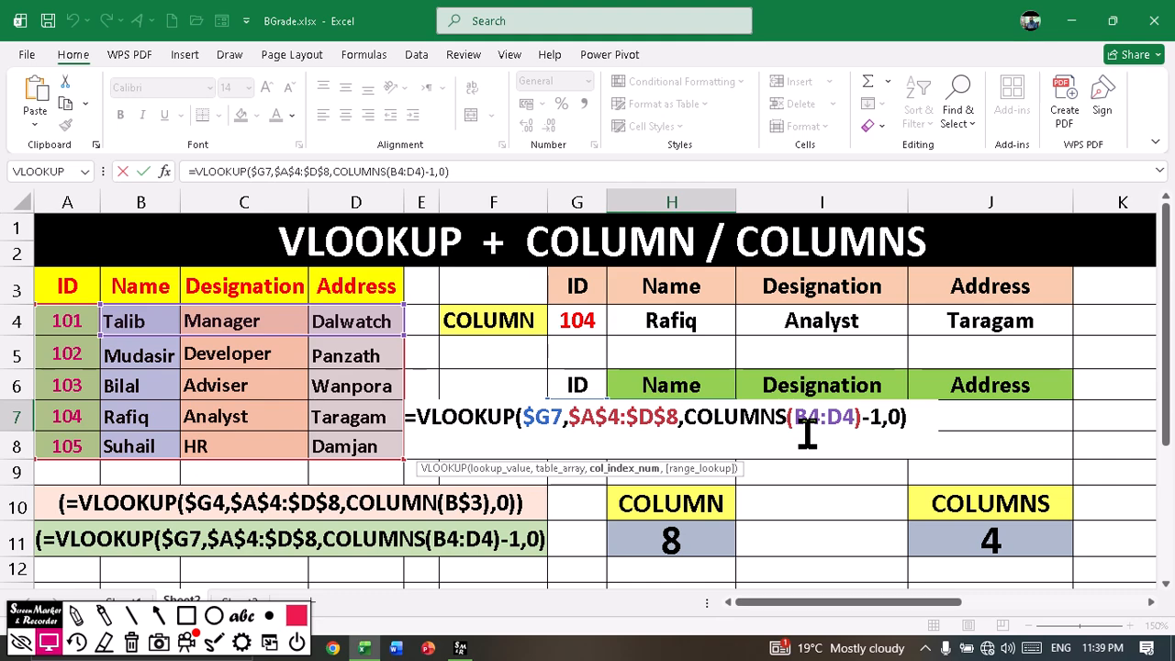
pyautogui.click(909, 417)
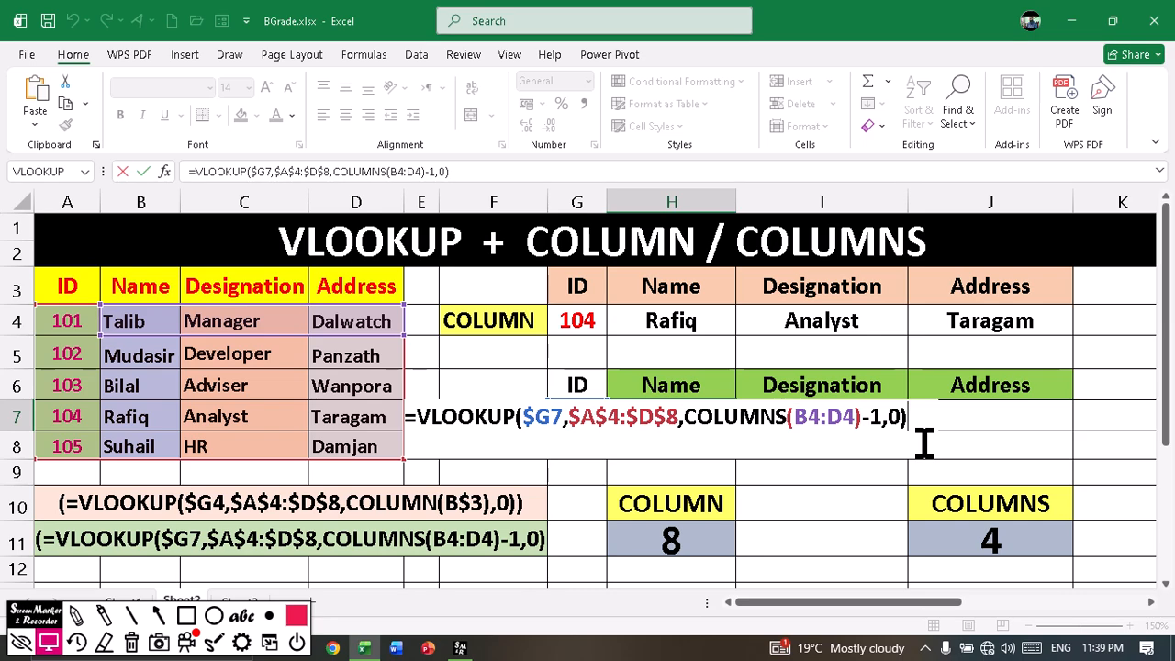
pyautogui.press('Return')
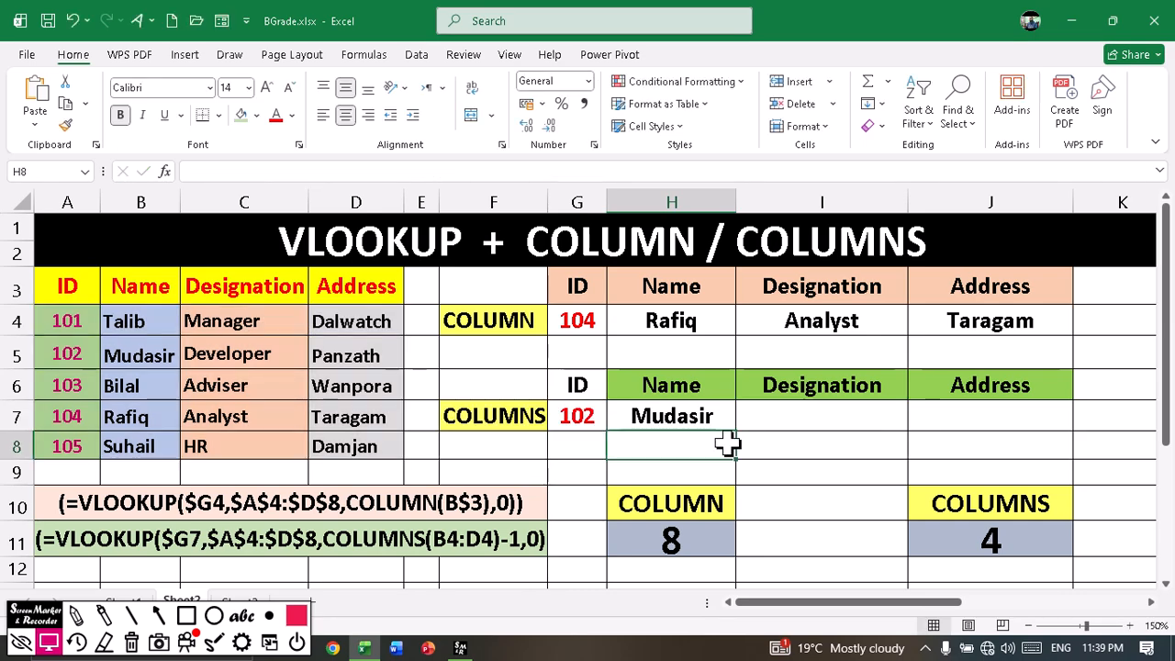
# - Copy the H7 formula with the relative COLUMNS range into I7:J7 again, and undo the copy
pyautogui.click(695, 418)
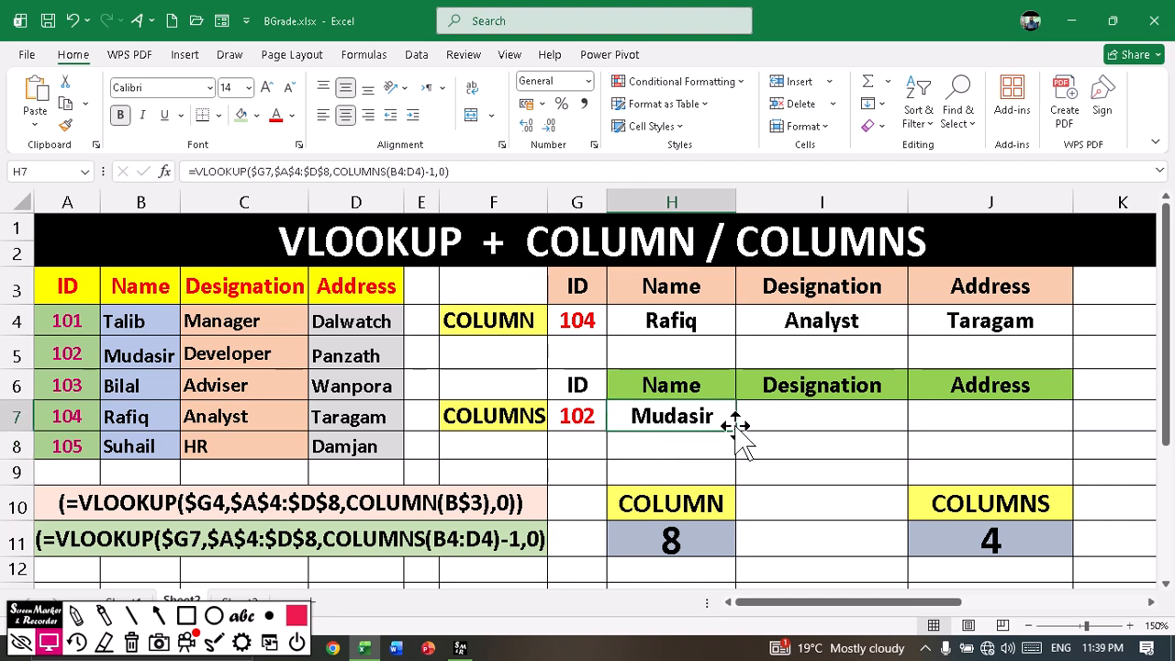
pyautogui.moveTo(820, 431); pyautogui.dragTo(1024, 436)
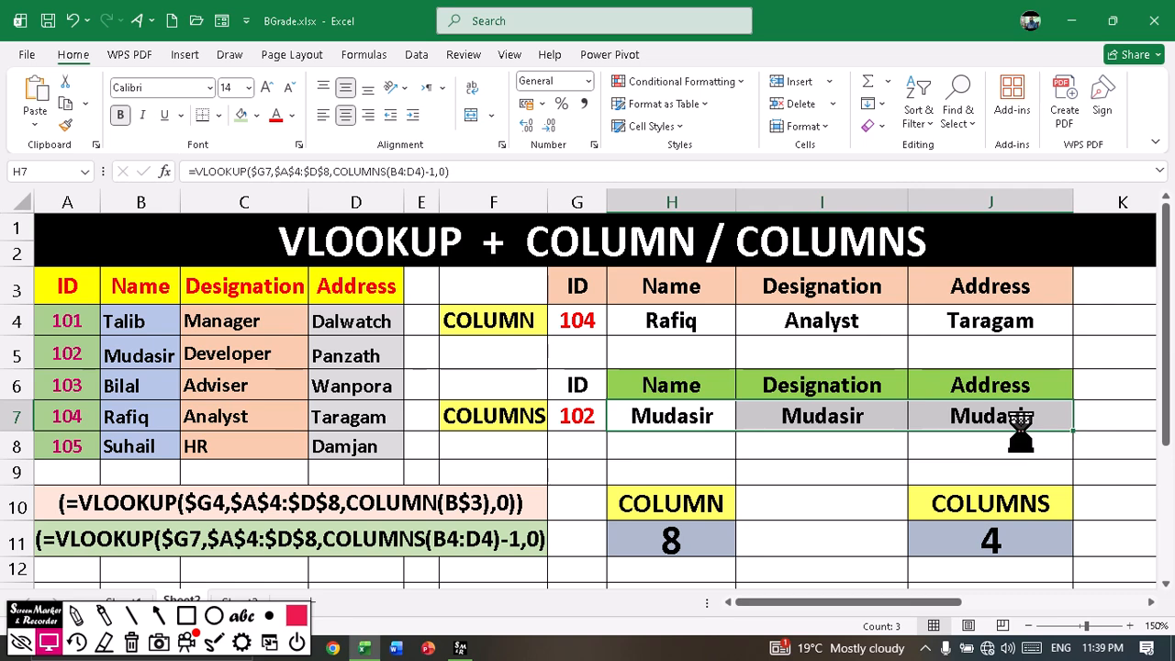
pyautogui.hotkey('ctrl', 'z')
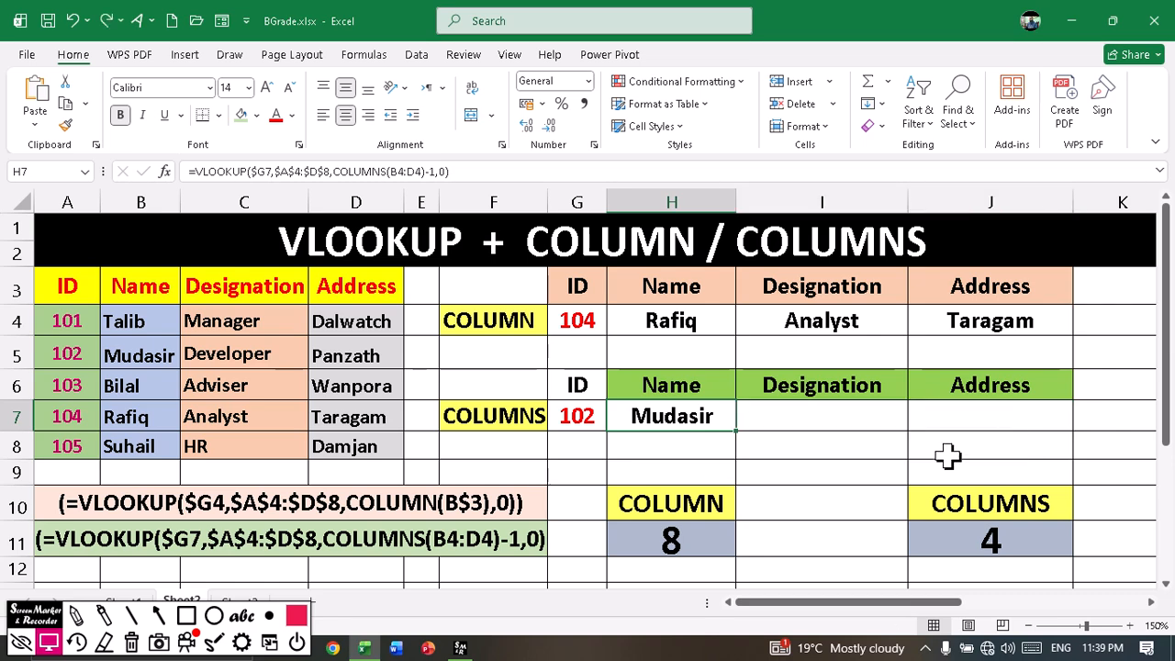
# - Change the COLUMNS range in H7 to the column-locked $B4:D4 and fill the formula across to J7
pyautogui.doubleClick(649, 418)
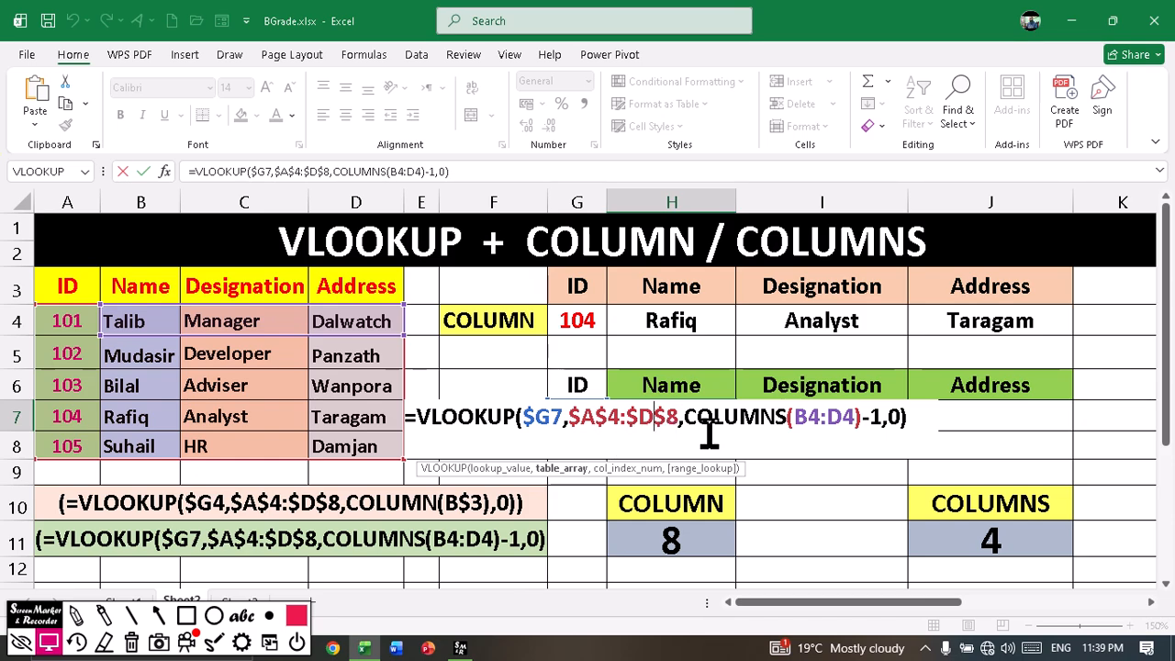
pyautogui.click(806, 418)
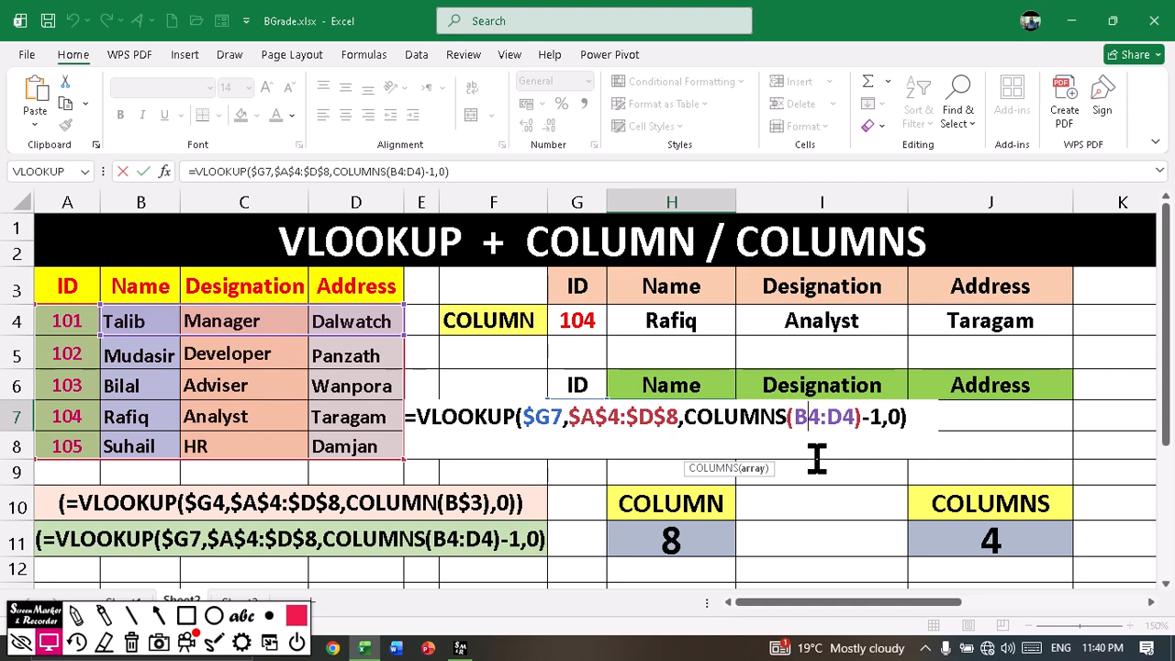
pyautogui.click(792, 418)
pyautogui.write('$')
pyautogui.press('Return')
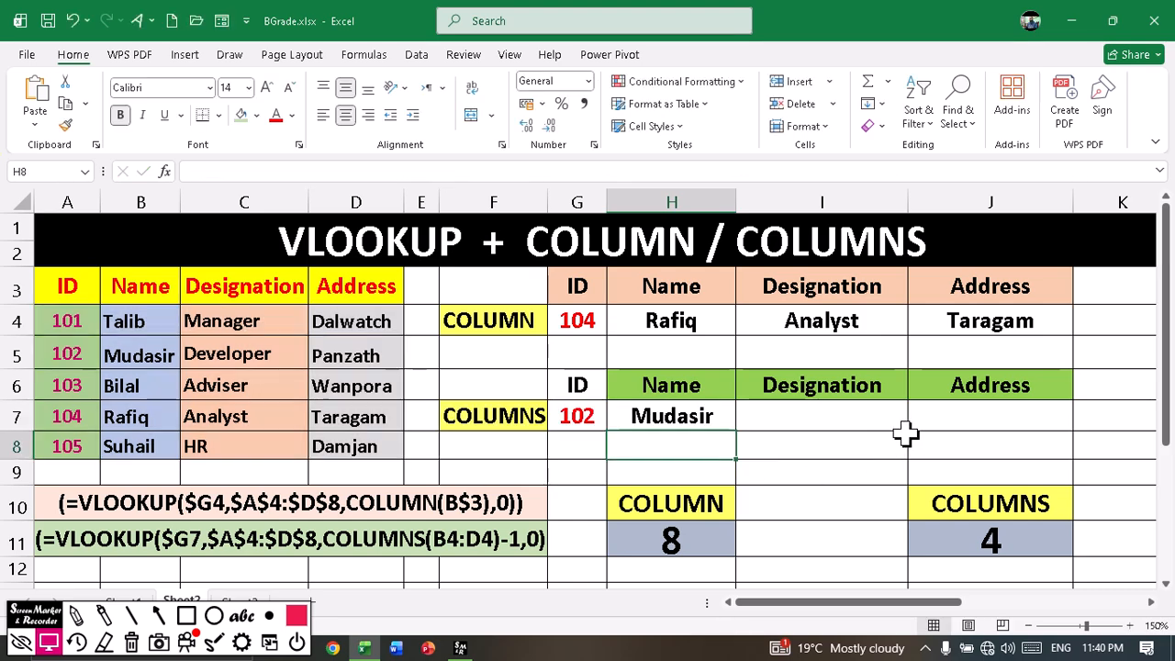
pyautogui.click(677, 416)
pyautogui.moveTo(735, 430); pyautogui.dragTo(1010, 425)
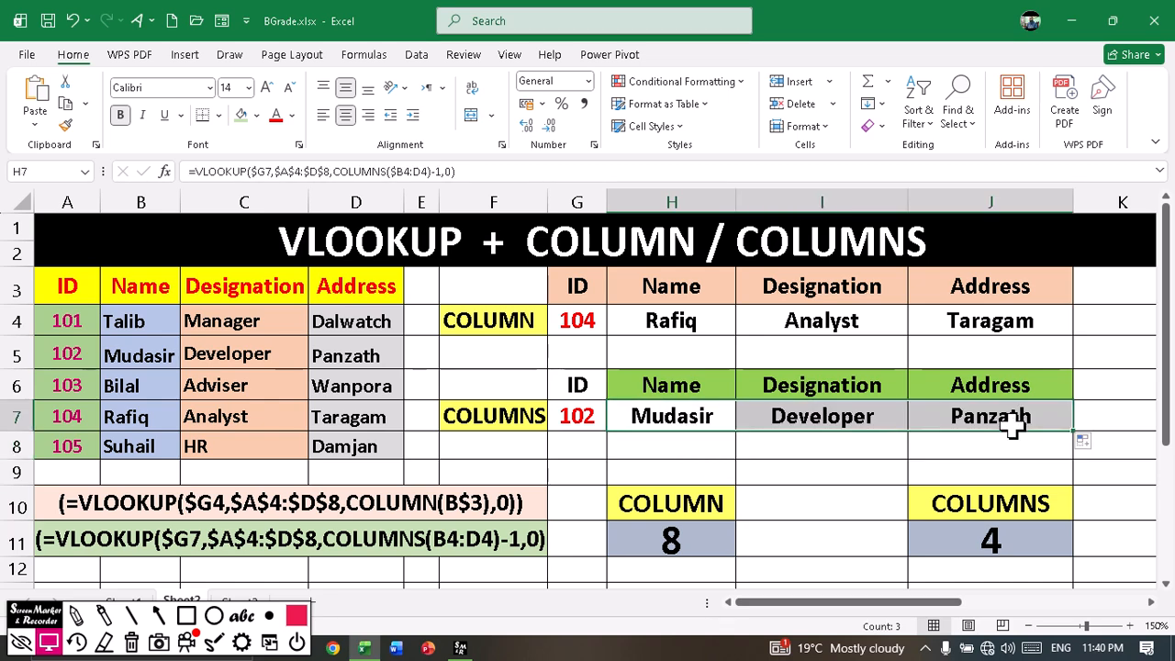
# - Underline the $B4 and D4 references in the H7 formula, box cell B4 in blue, and clear all the marks
pyautogui.doubleClick(689, 416)
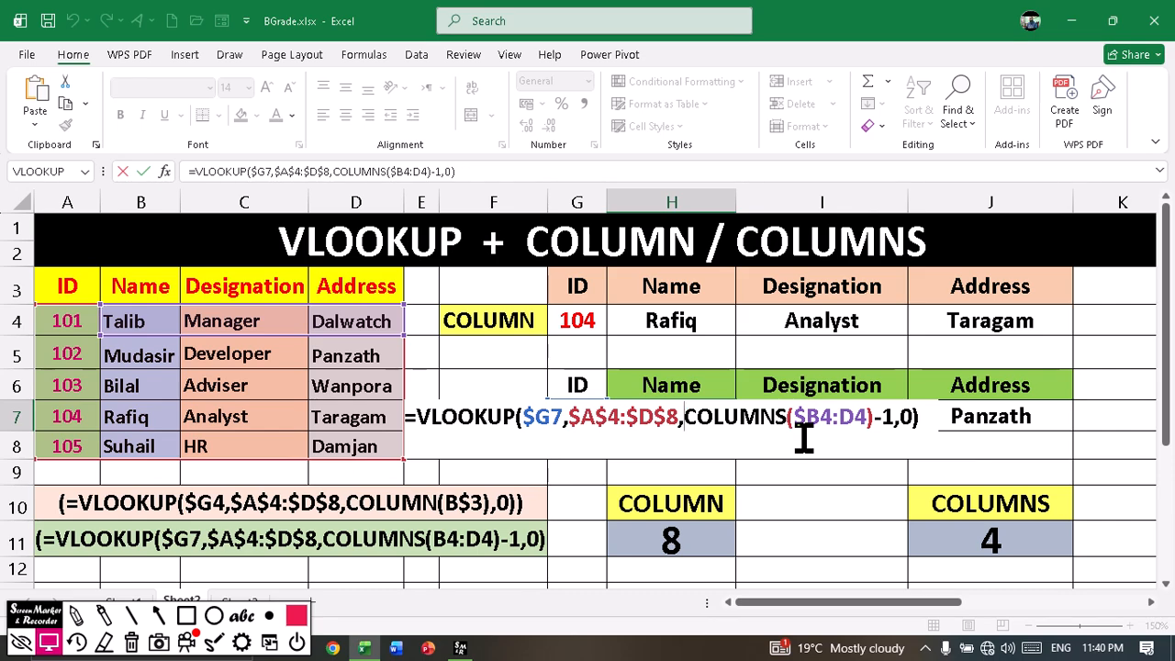
pyautogui.hotkey('ctrl', '2')
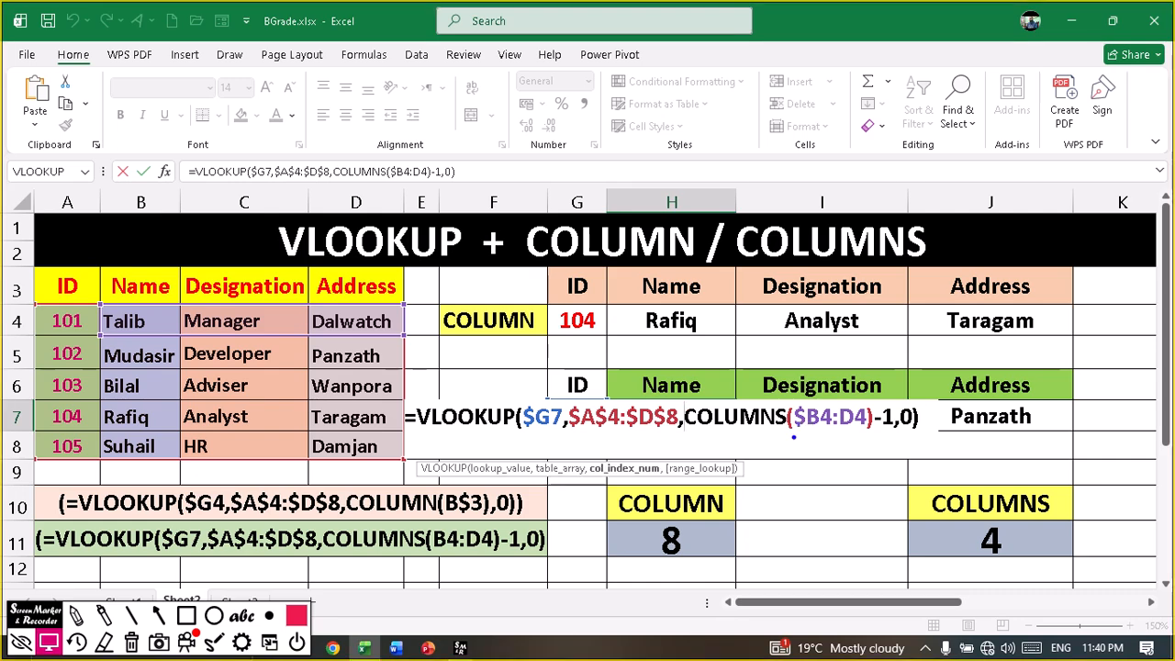
pyautogui.moveTo(793, 439); pyautogui.dragTo(820, 437)
pyautogui.moveTo(94, 310)
pyautogui.mouseDown()
pyautogui.moveTo(114, 329)
pyautogui.moveTo(177, 340)
pyautogui.mouseUp()
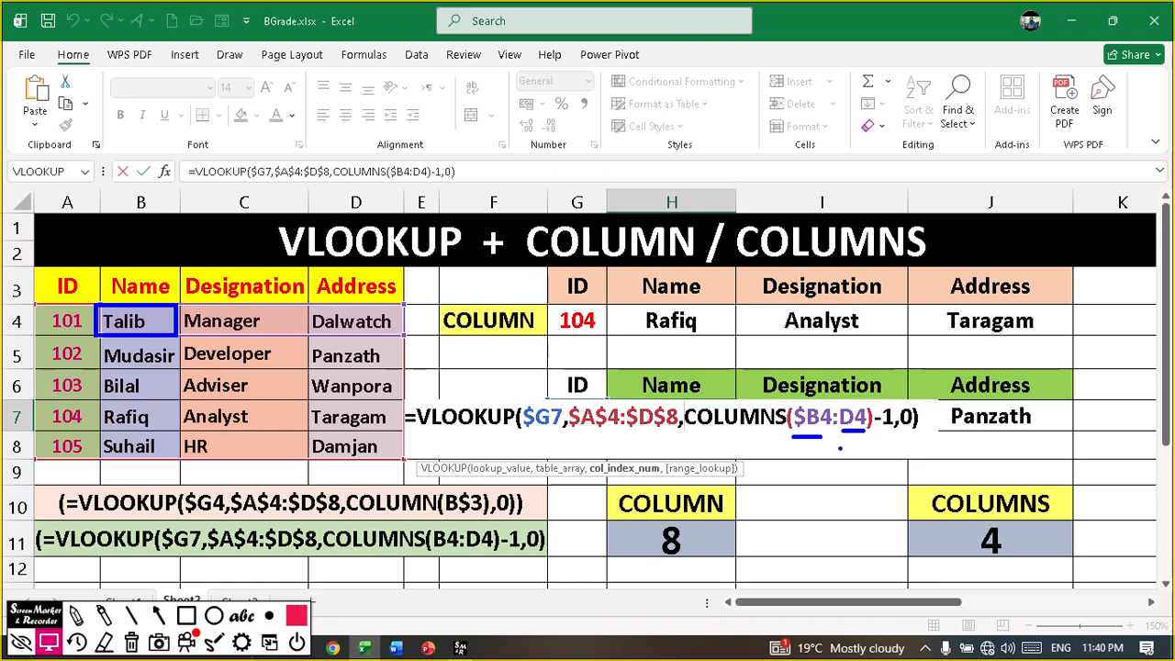
pyautogui.moveTo(588, 443); pyautogui.dragTo(893, 438)
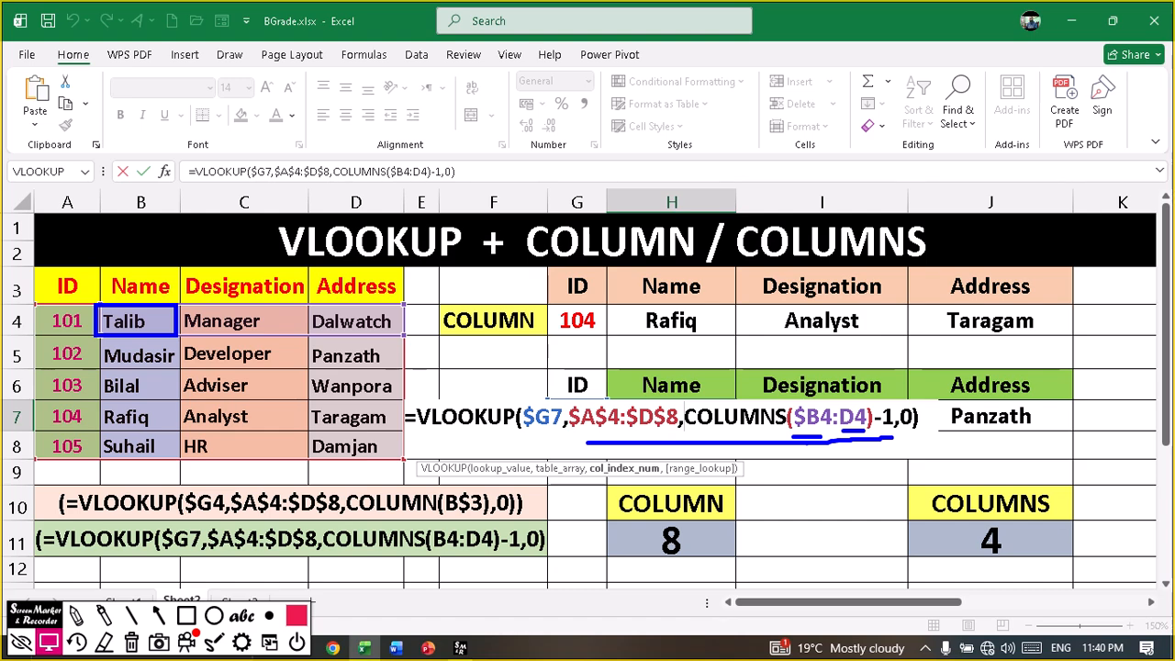
pyautogui.hotkey('ctrl', 'z')
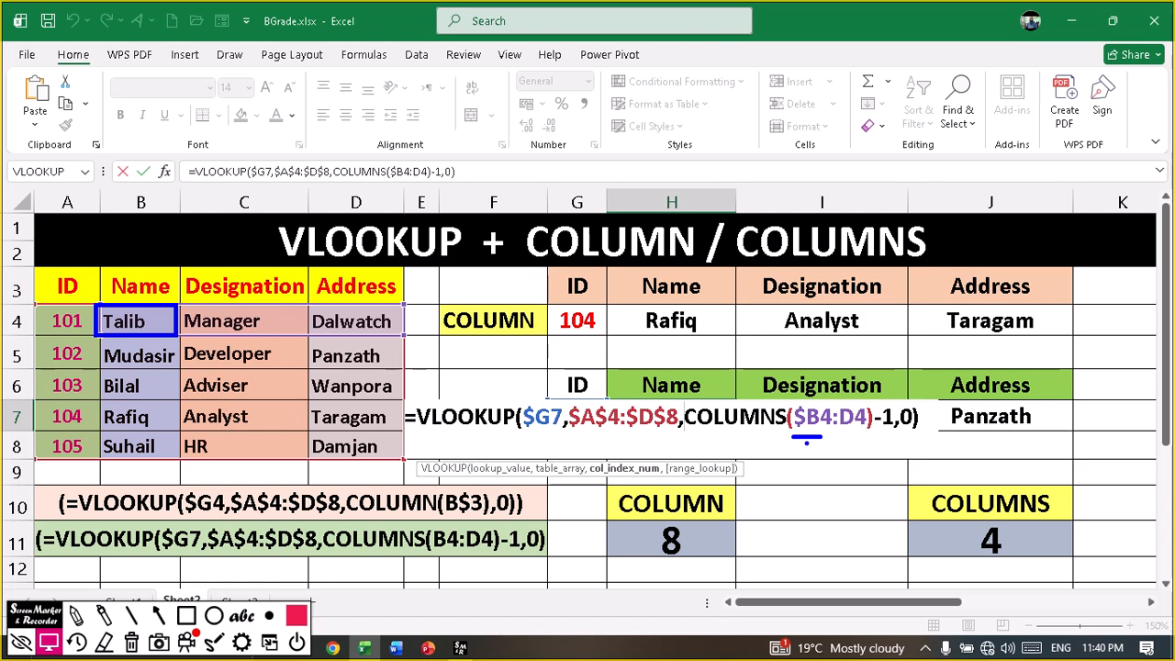
pyautogui.hotkey('ctrl', 'z')
pyautogui.hotkey('ctrl', 'z')
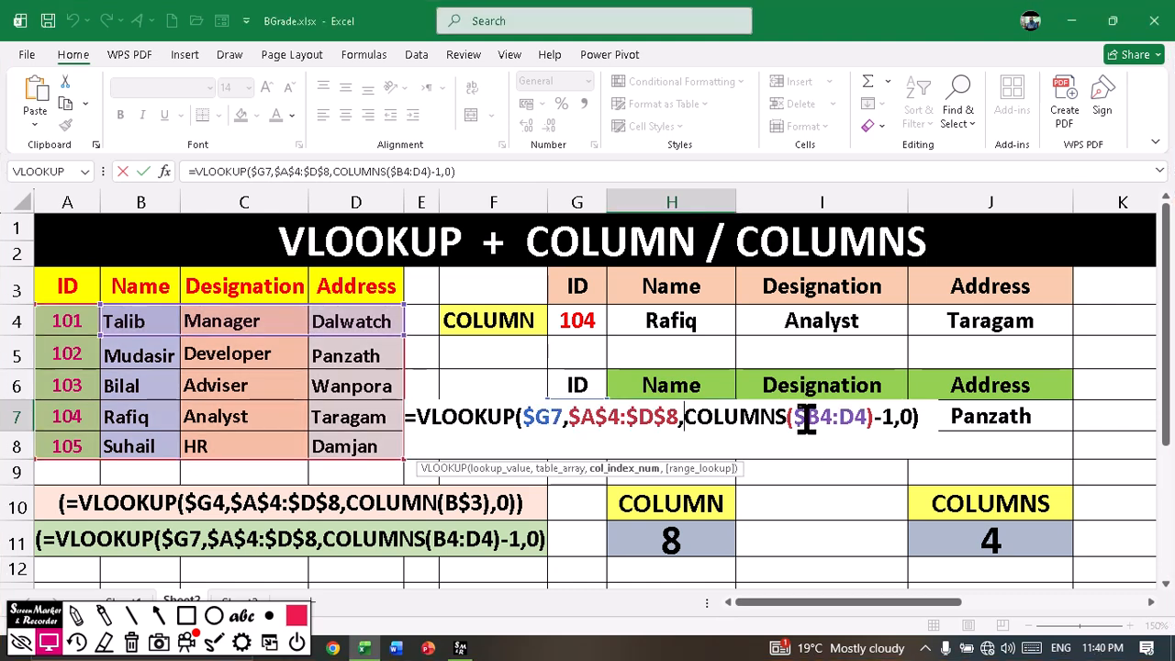
# - Remove the $ from $B4 in the H7 formula and clear the filled formulas from I7:J7
pyautogui.click(805, 417)
pyautogui.press('BackSpace')
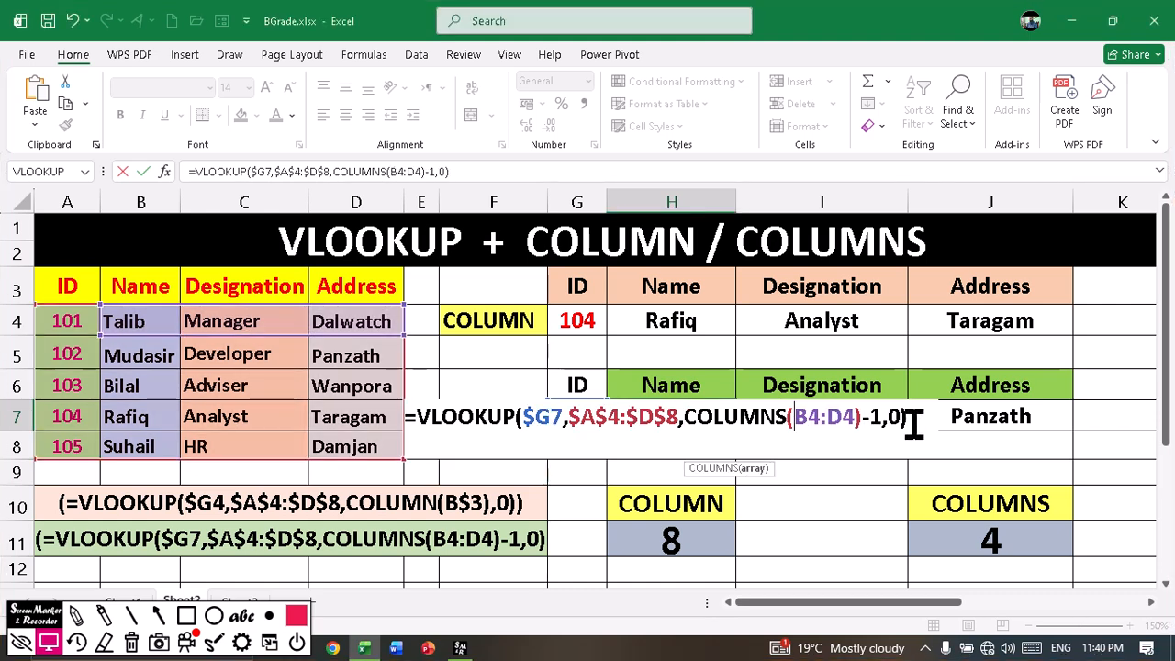
pyautogui.press('Return')
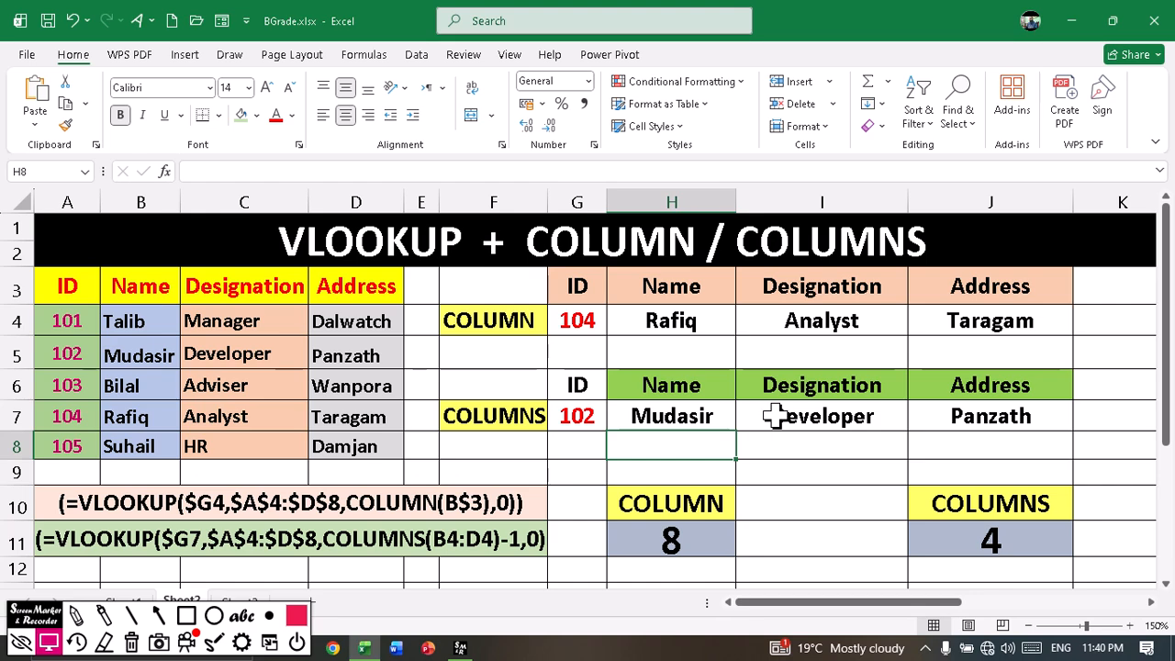
pyautogui.moveTo(776, 416); pyautogui.dragTo(918, 419)
pyautogui.press('Delete')
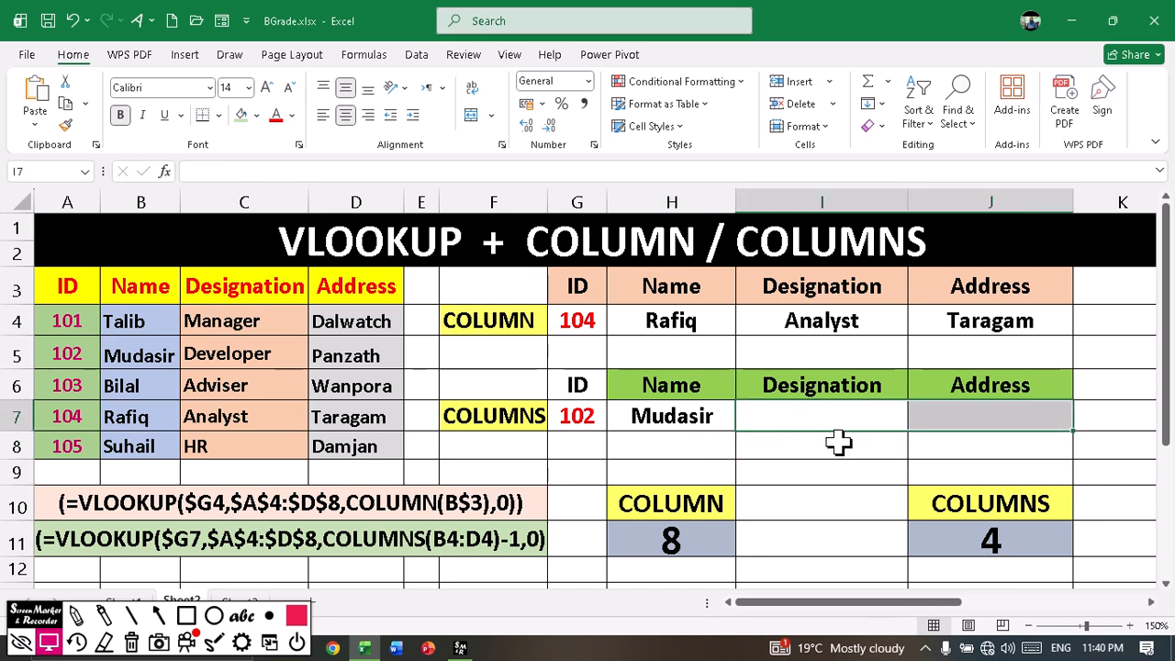
# - Fill the H7 formula with the unlocked B4:D4 range across to J7, and clear the copies from I7:J7
pyautogui.click(711, 419)
pyautogui.moveTo(736, 433); pyautogui.dragTo(987, 424)
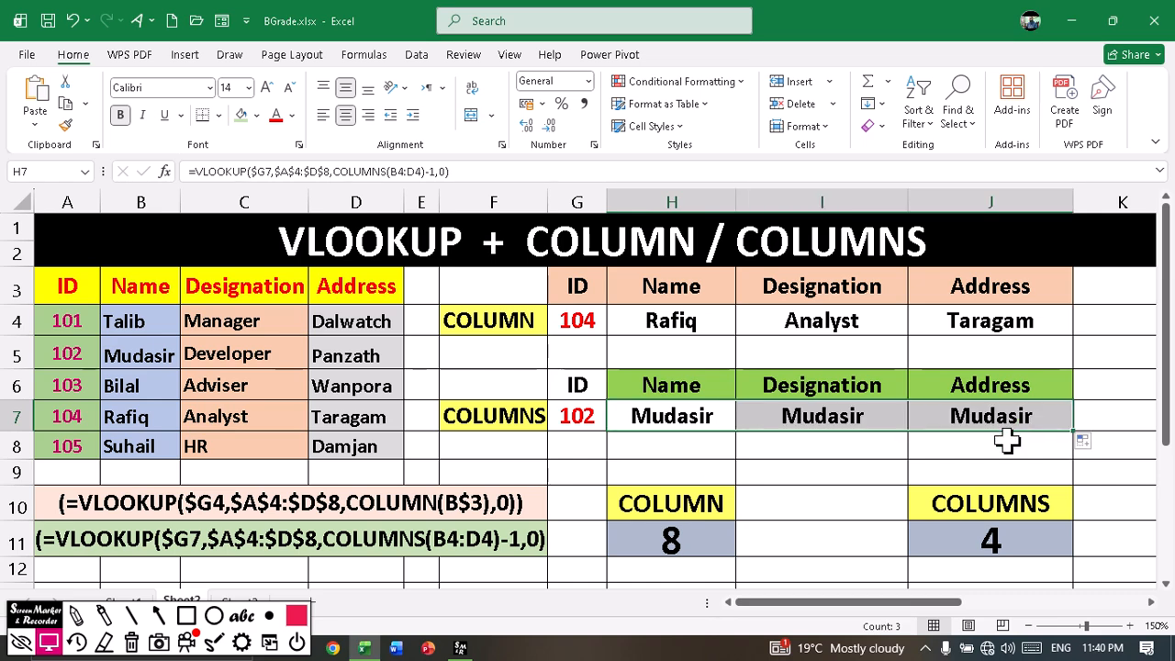
pyautogui.click(769, 455)
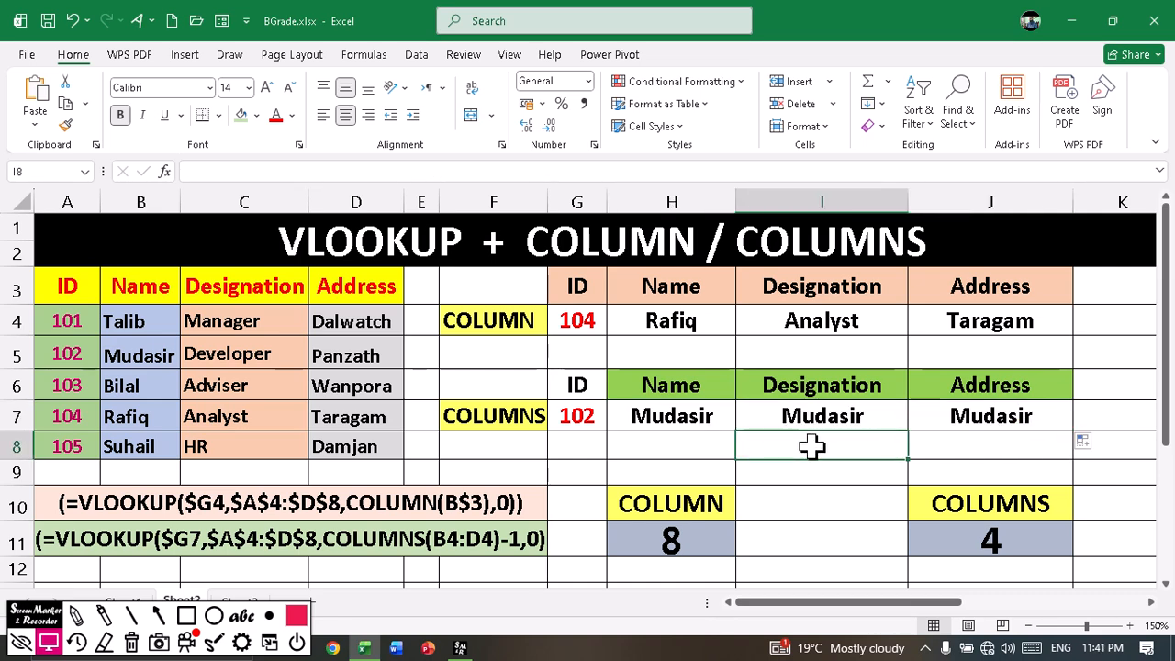
pyautogui.click(794, 418)
pyautogui.moveTo(794, 419); pyautogui.dragTo(947, 414)
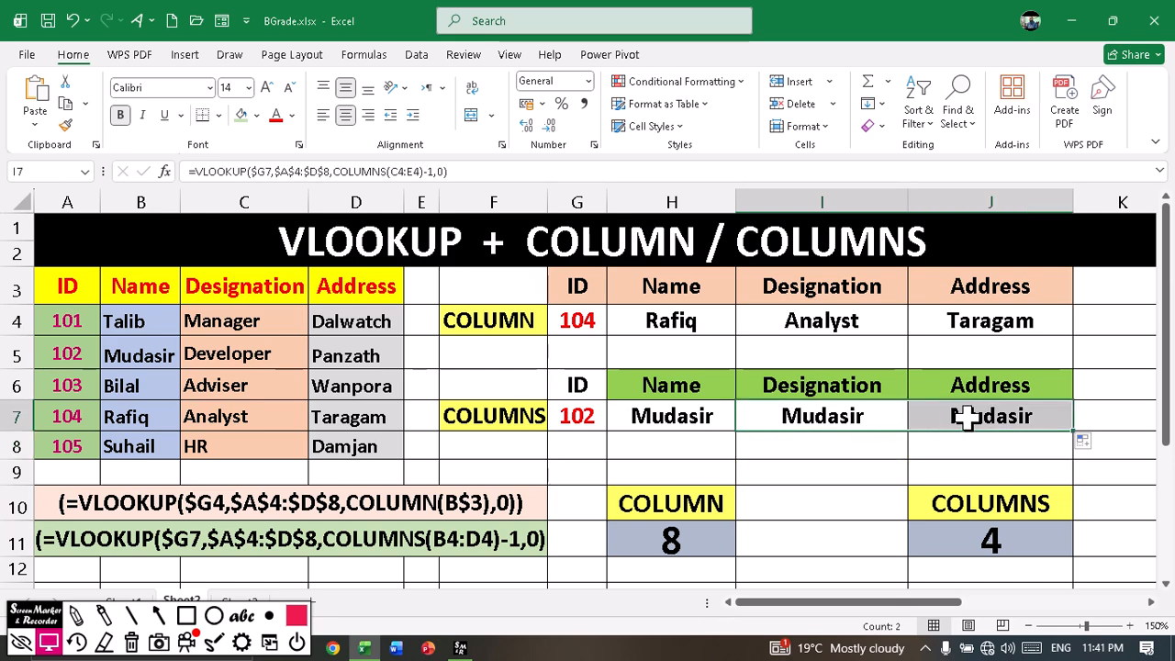
pyautogui.press('Delete')
pyautogui.click(707, 418)
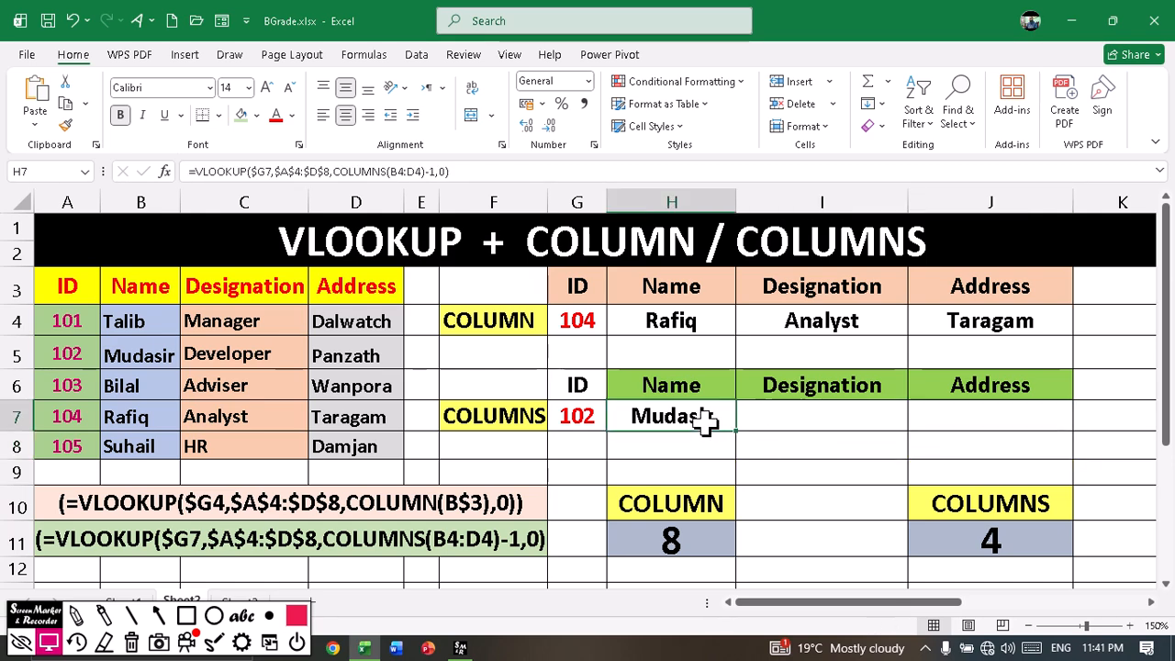
# - Lock the starting column of the COLUMNS range in the H7 formula, making it $B4:D4
pyautogui.doubleClick(707, 418)
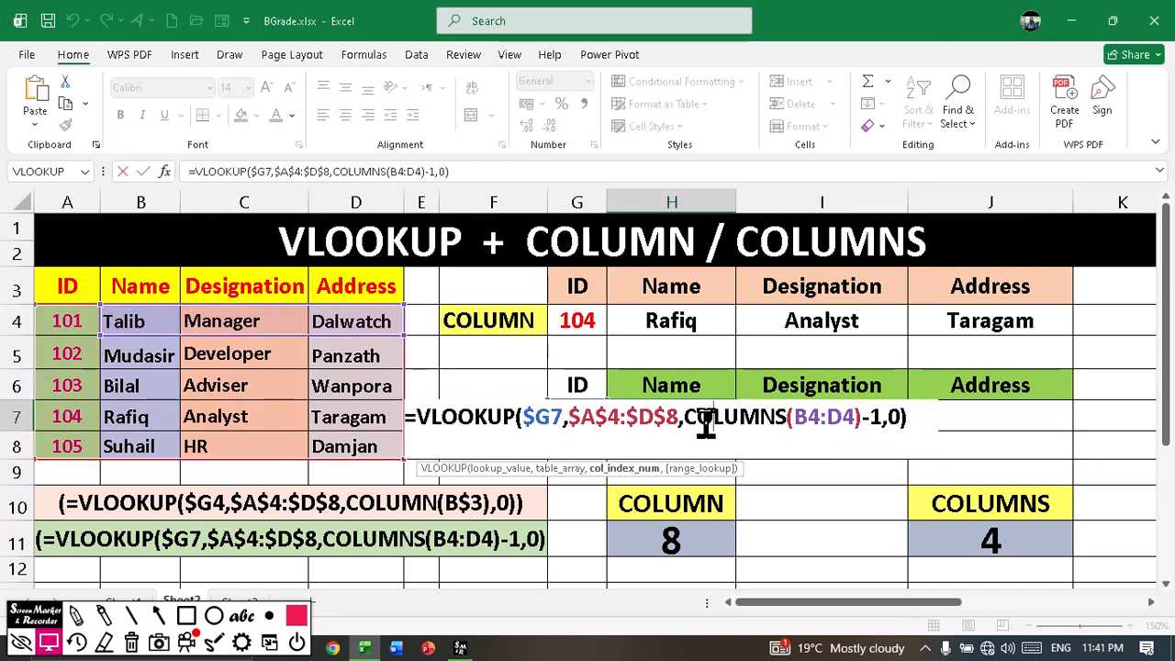
pyautogui.click(795, 416)
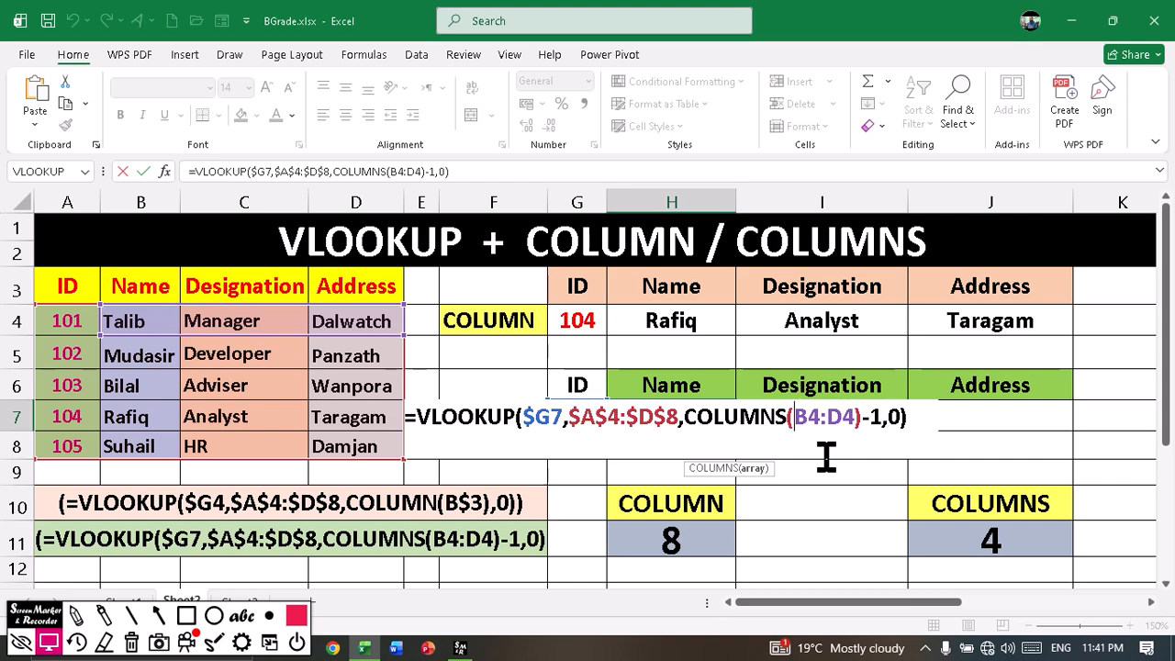
pyautogui.write('$')
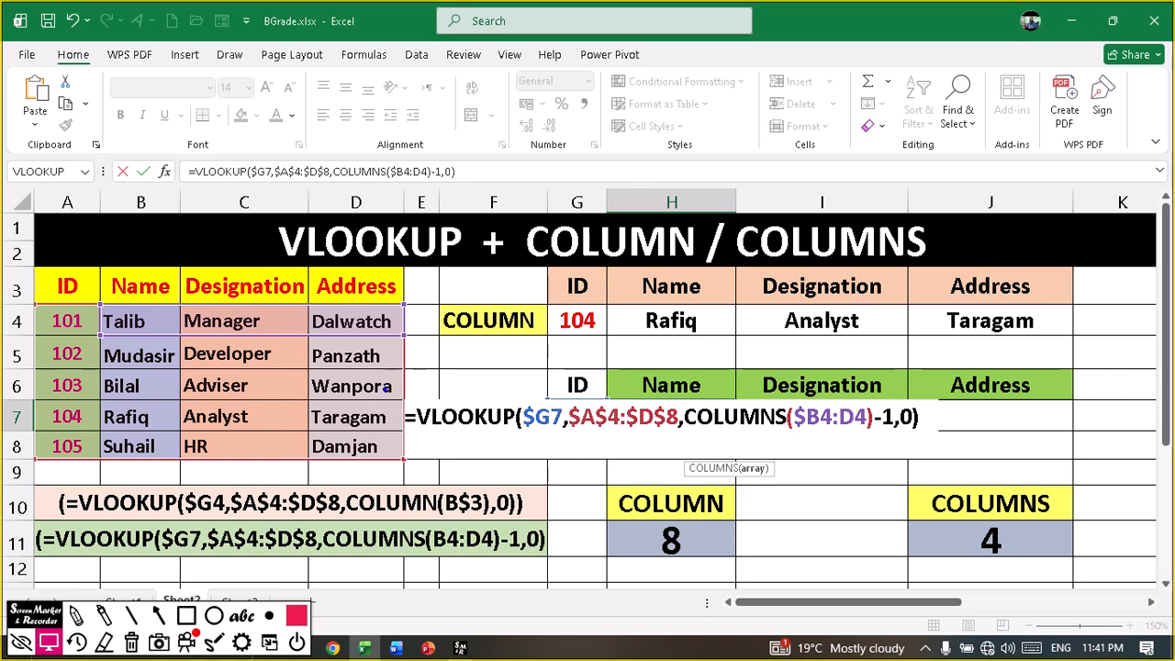
# - Box B4:D4 in blue, draw a curve from the box to the COLUMNS range in the H7 formula, and underline $B4 and D4
pyautogui.moveTo(92, 301)
pyautogui.mouseDown()
pyautogui.moveTo(260, 338)
pyautogui.moveTo(424, 338)
pyautogui.mouseUp()
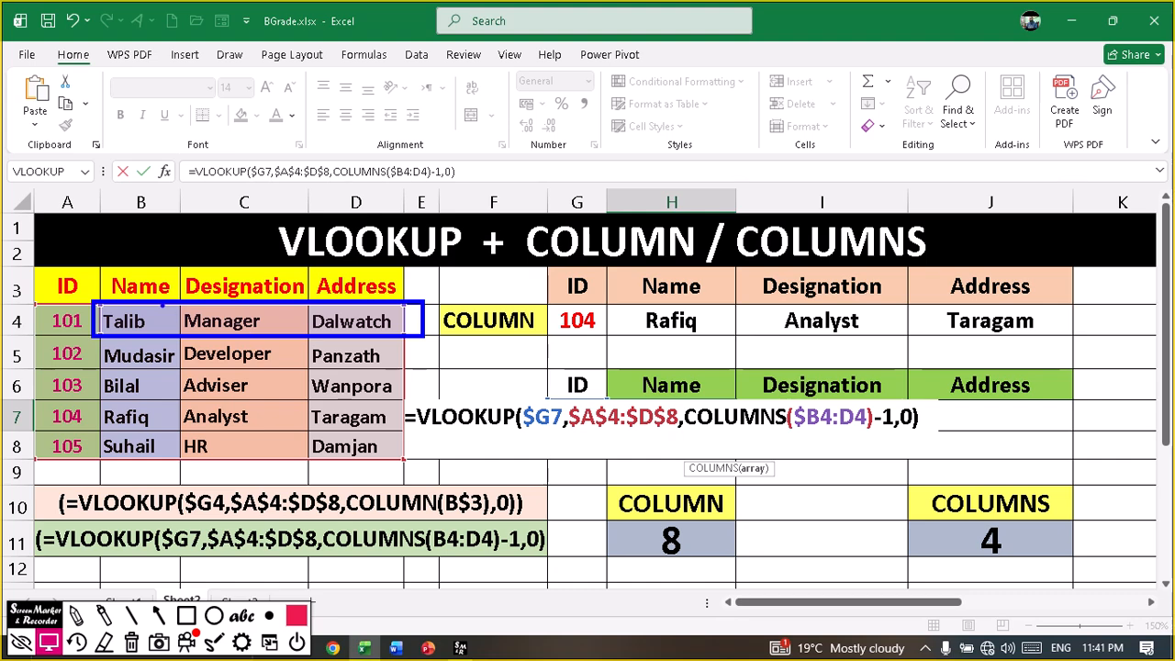
pyautogui.moveTo(160, 305)
pyautogui.mouseDown()
pyautogui.moveTo(615, 288)
pyautogui.moveTo(799, 396)
pyautogui.mouseUp()
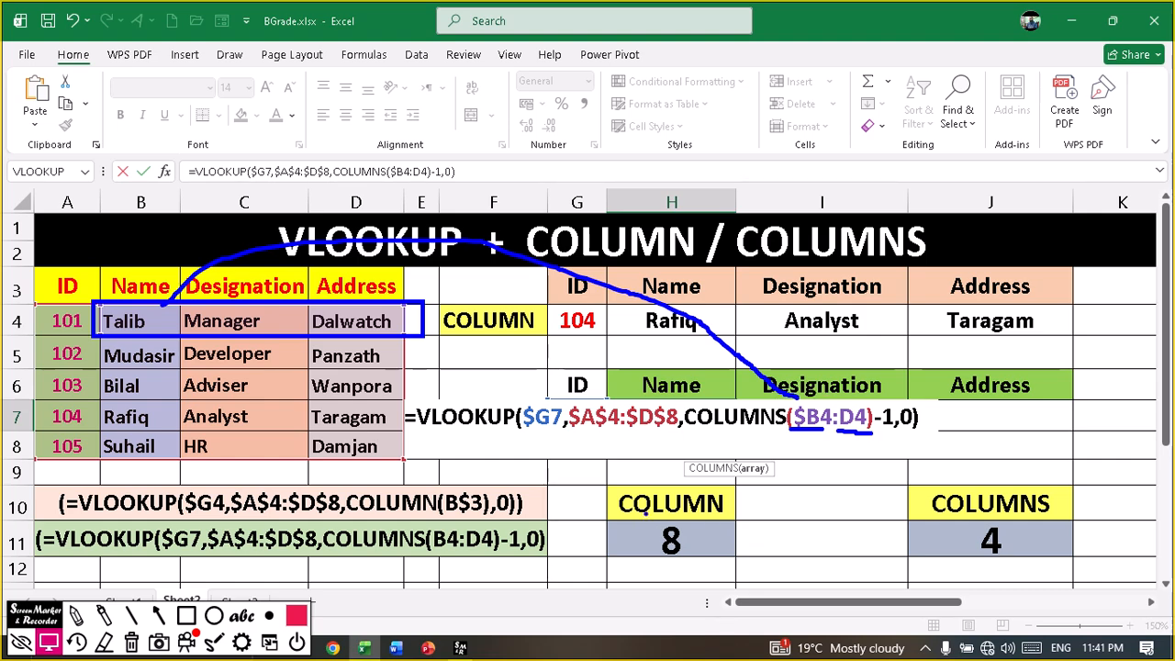
# - Commit the H7 formula with the $B4:D4 range and fill it across to J7
pyautogui.press('Return')
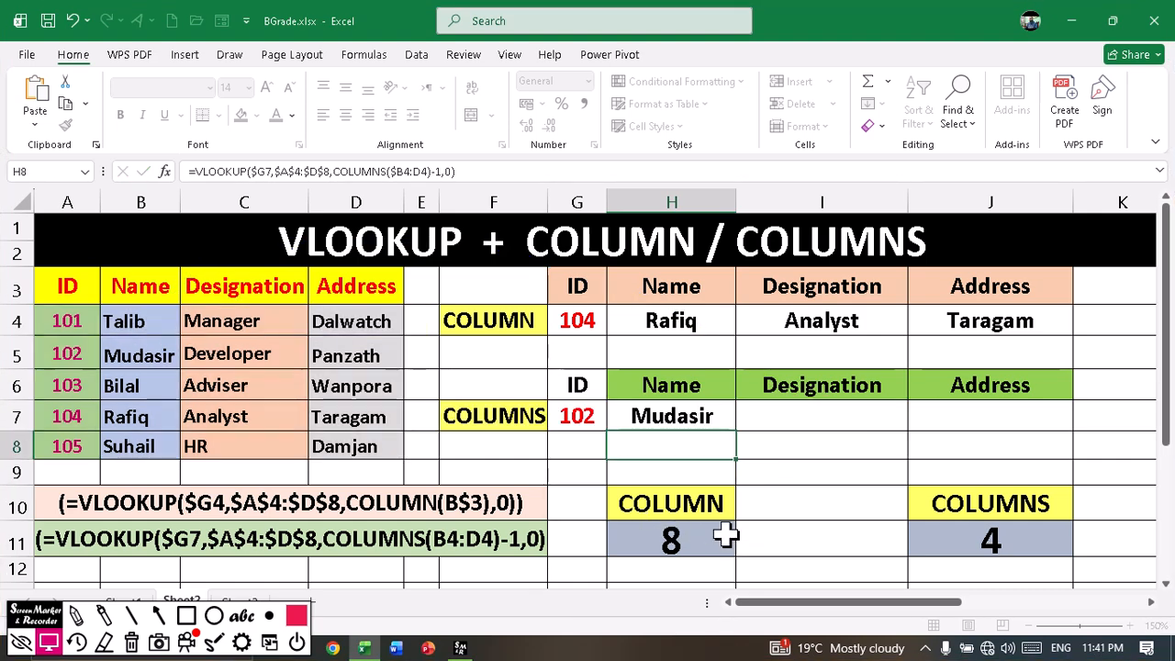
pyautogui.click(648, 416)
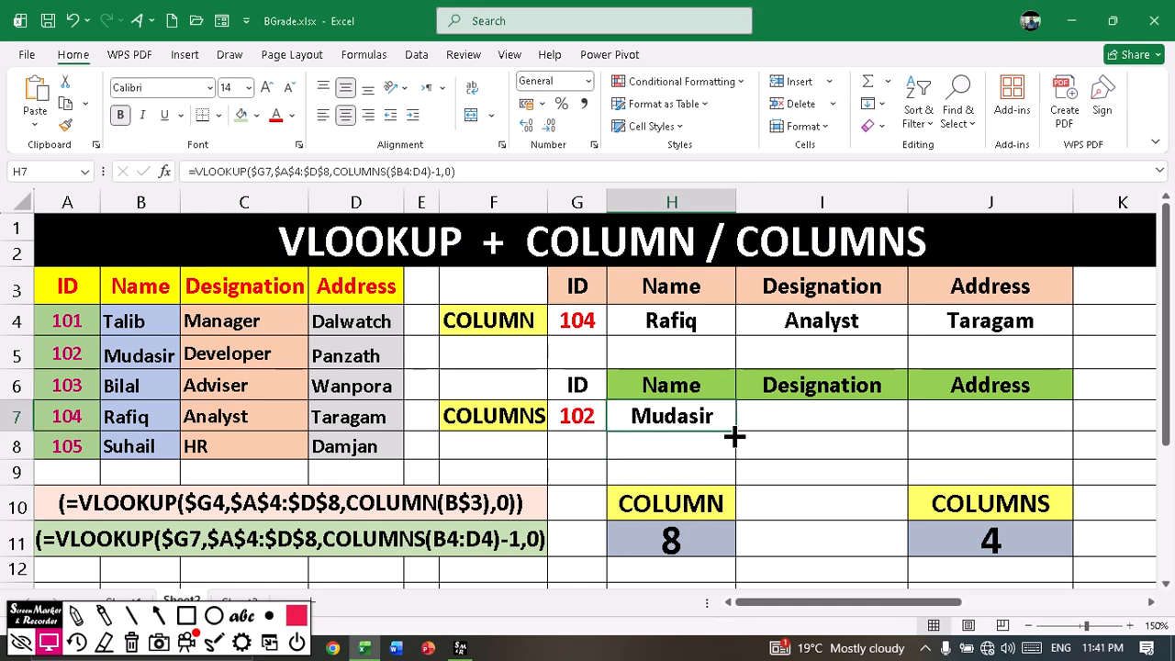
pyautogui.moveTo(734, 431); pyautogui.dragTo(1002, 422)
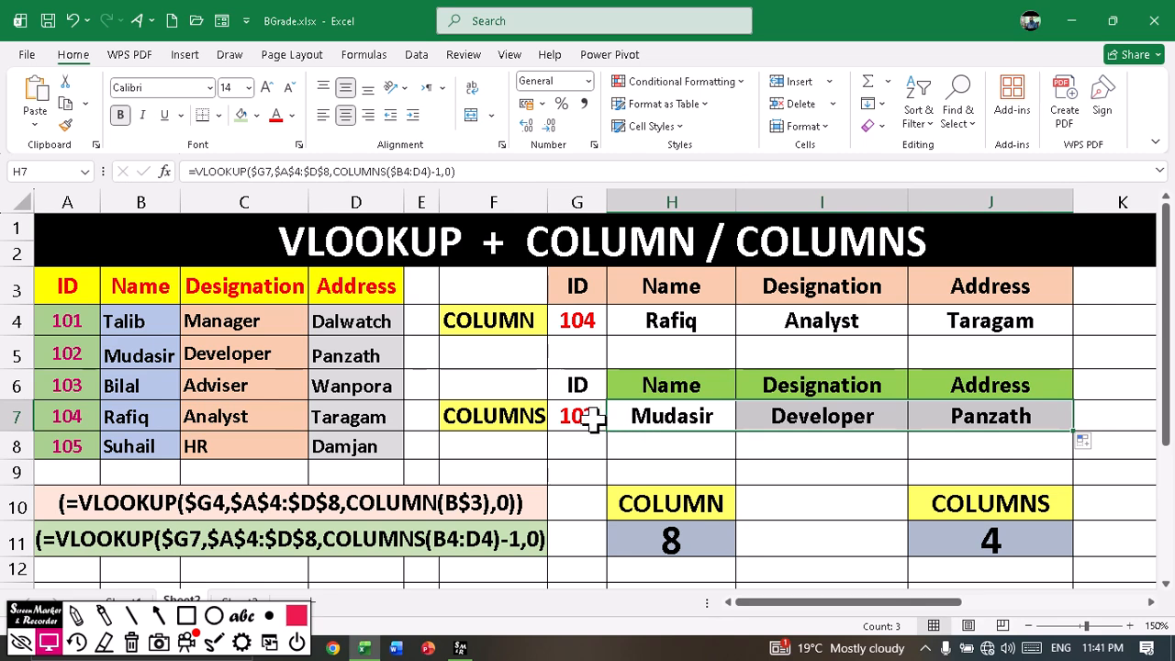
# - Extend G7:J7 down to row 8 with ID 103 and G4:J4 down to row 5 with ID 105, filling IDs as a series
pyautogui.moveTo(586, 416); pyautogui.dragTo(1047, 414)
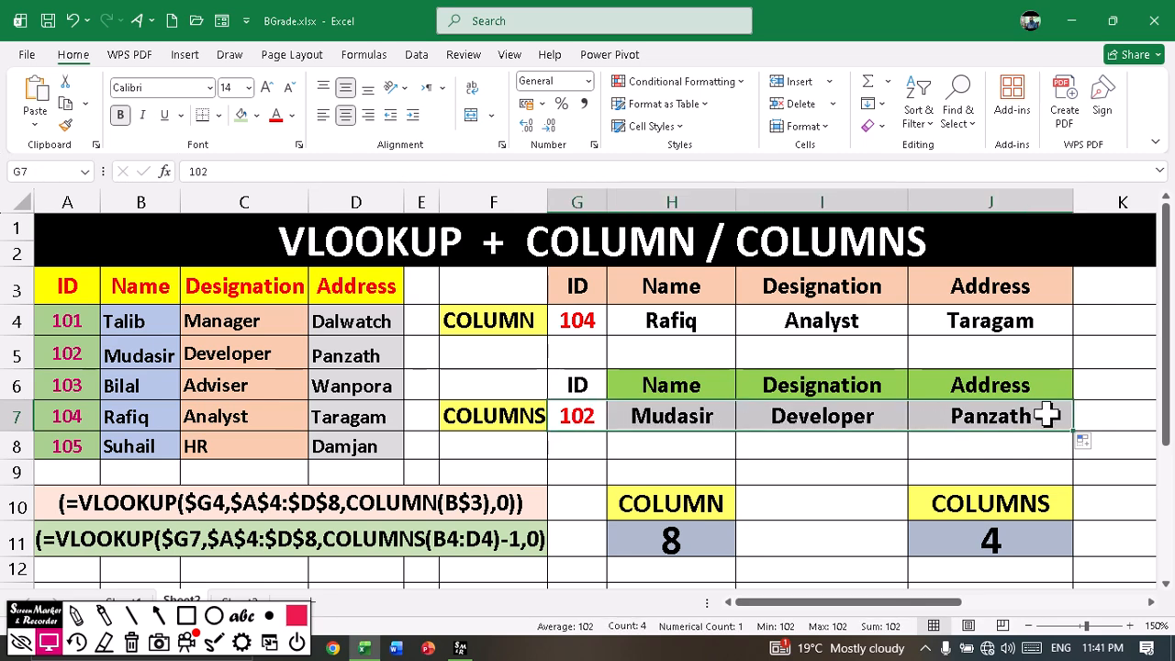
pyautogui.click(1085, 443)
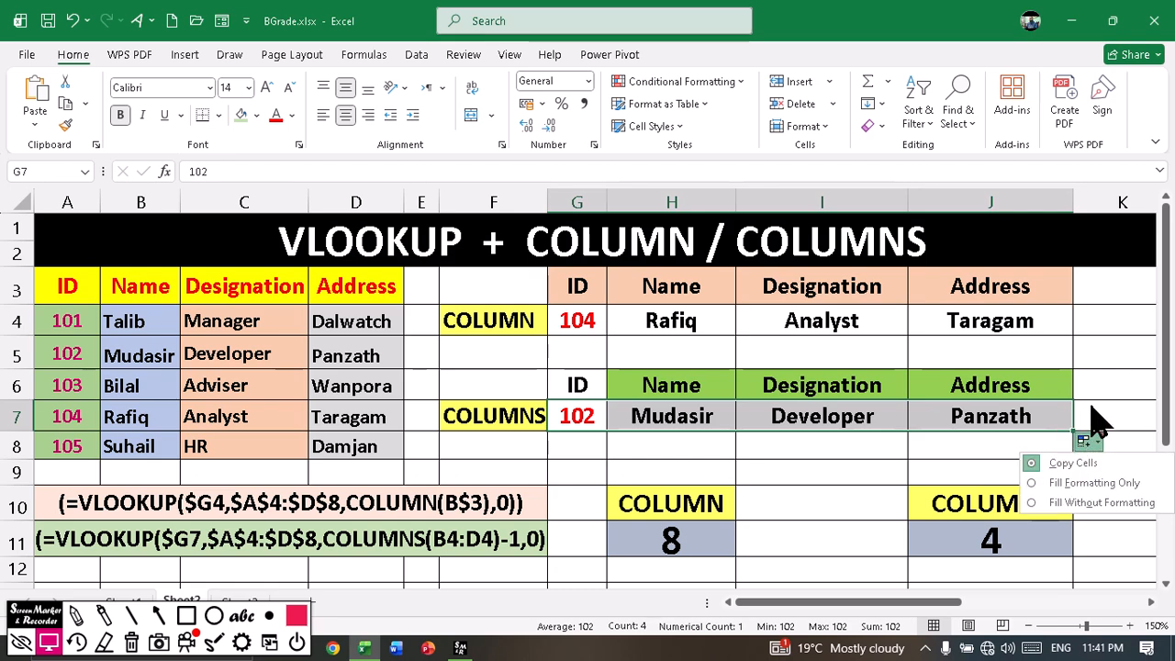
pyautogui.click(1096, 409)
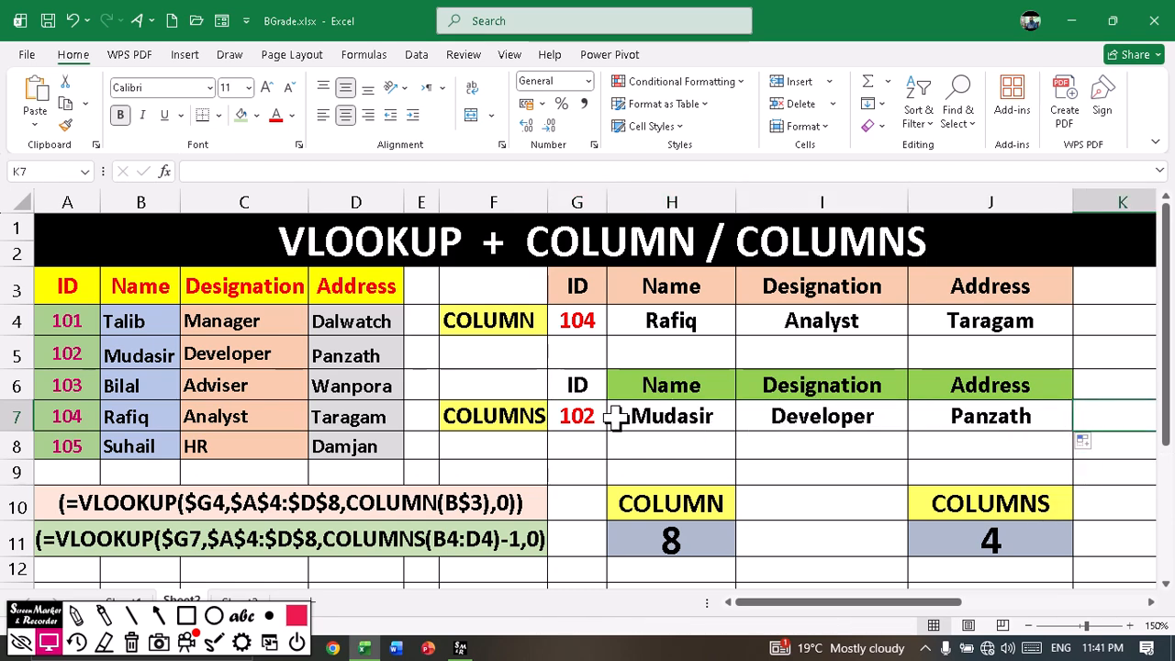
pyautogui.moveTo(598, 416); pyautogui.dragTo(1071, 451)
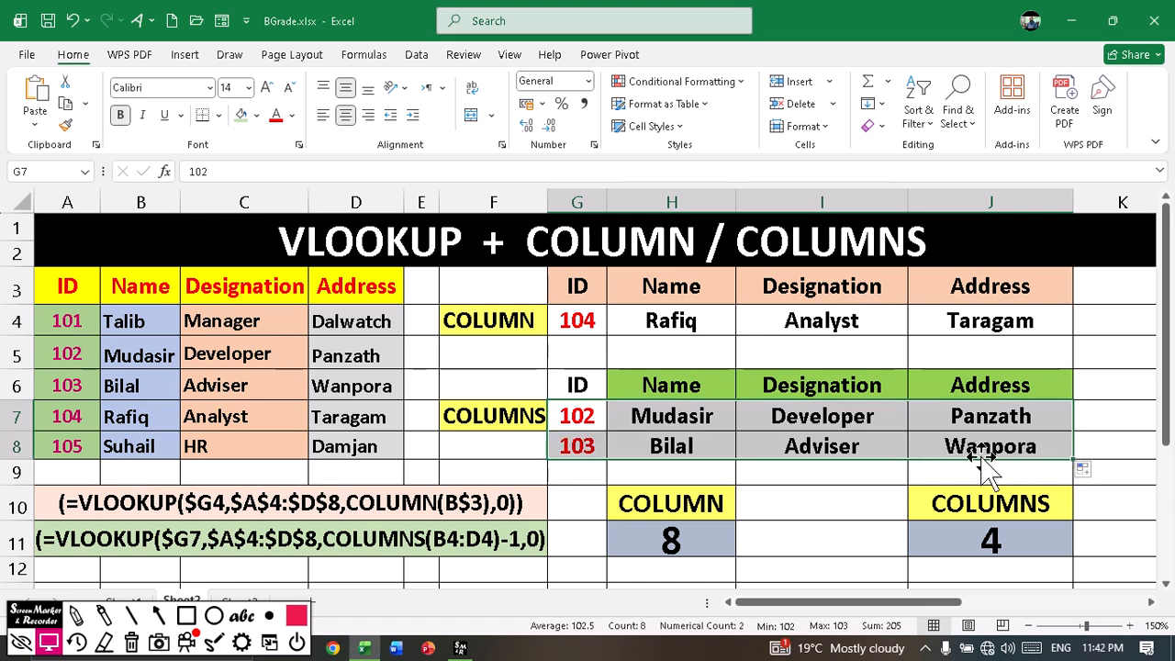
pyautogui.click(1044, 448)
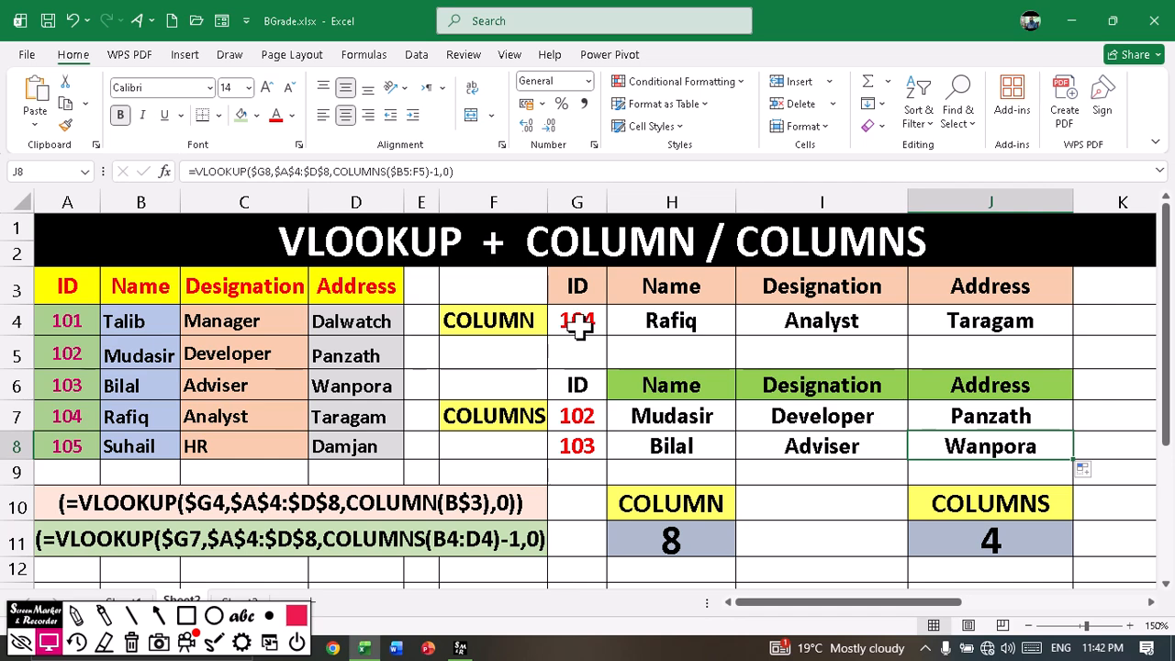
pyautogui.moveTo(574, 322); pyautogui.dragTo(1076, 361)
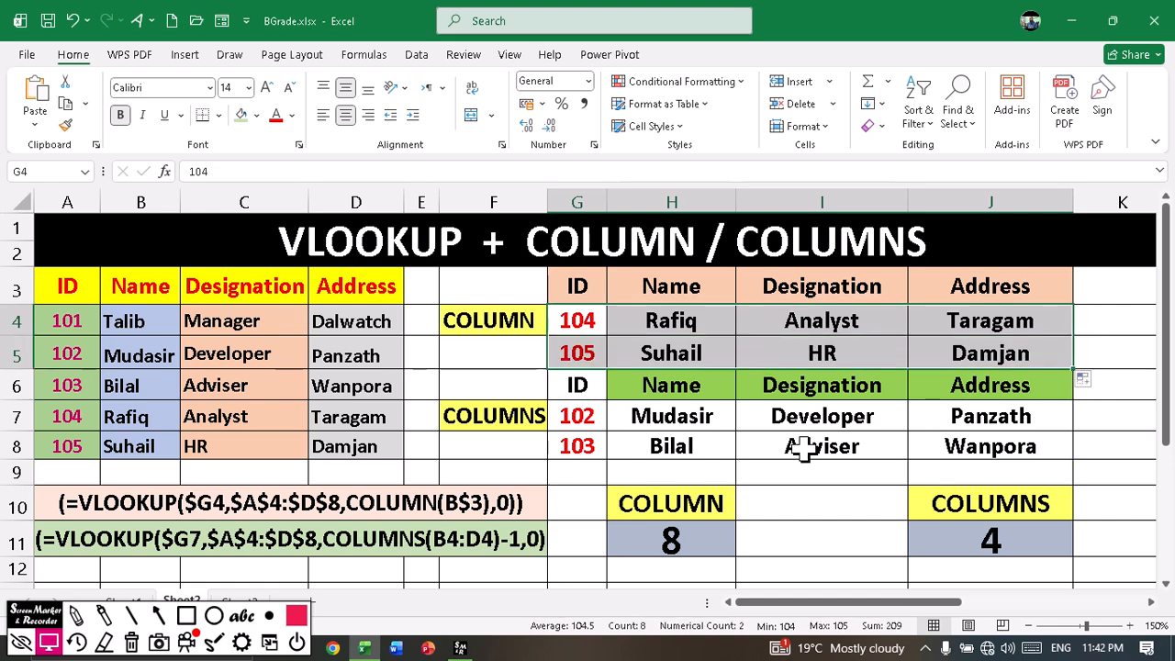